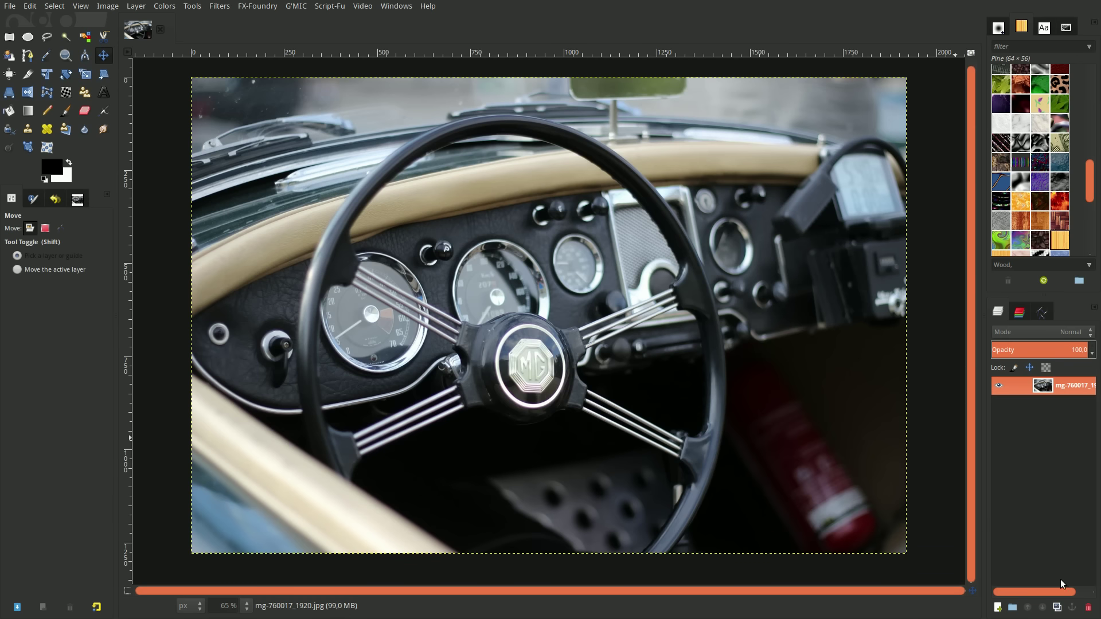
- Duplicate the MG dashboard photo layer so a copy sits above the original
click(1057, 607)
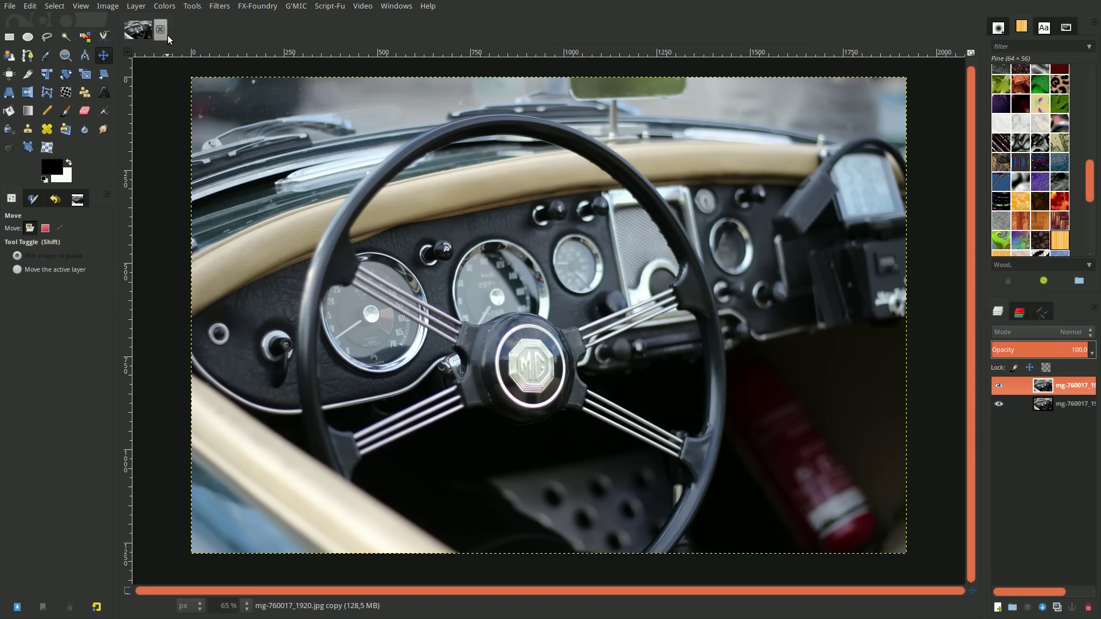
- Decompose the photo copy into separate L, A and B layers using the LAB colour model
click(156, 7)
mouse_move(188, 172)
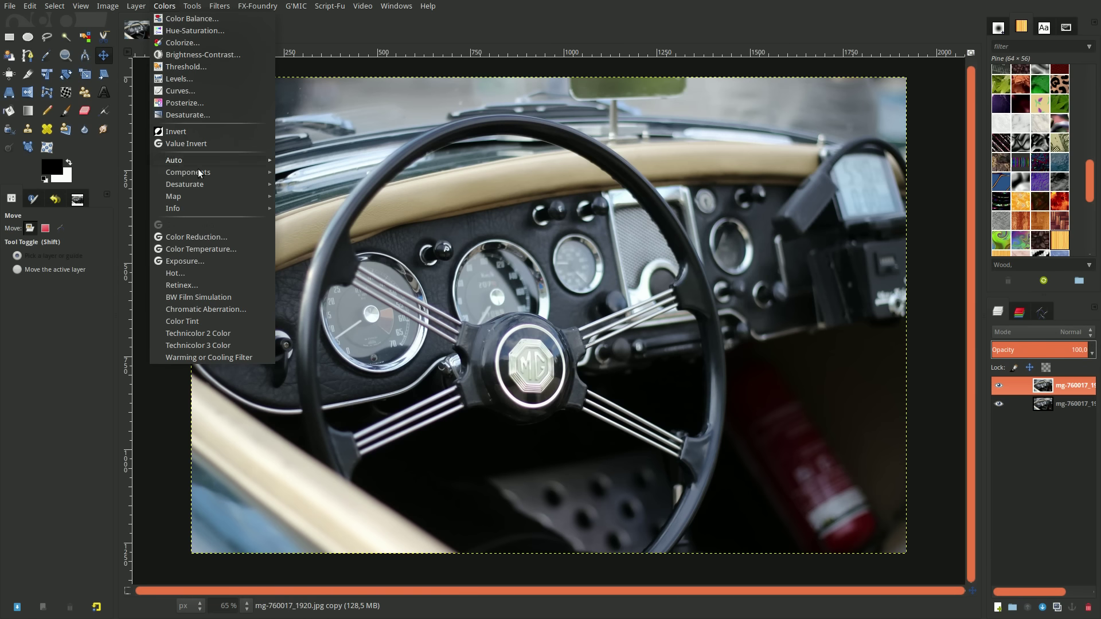
click(342, 198)
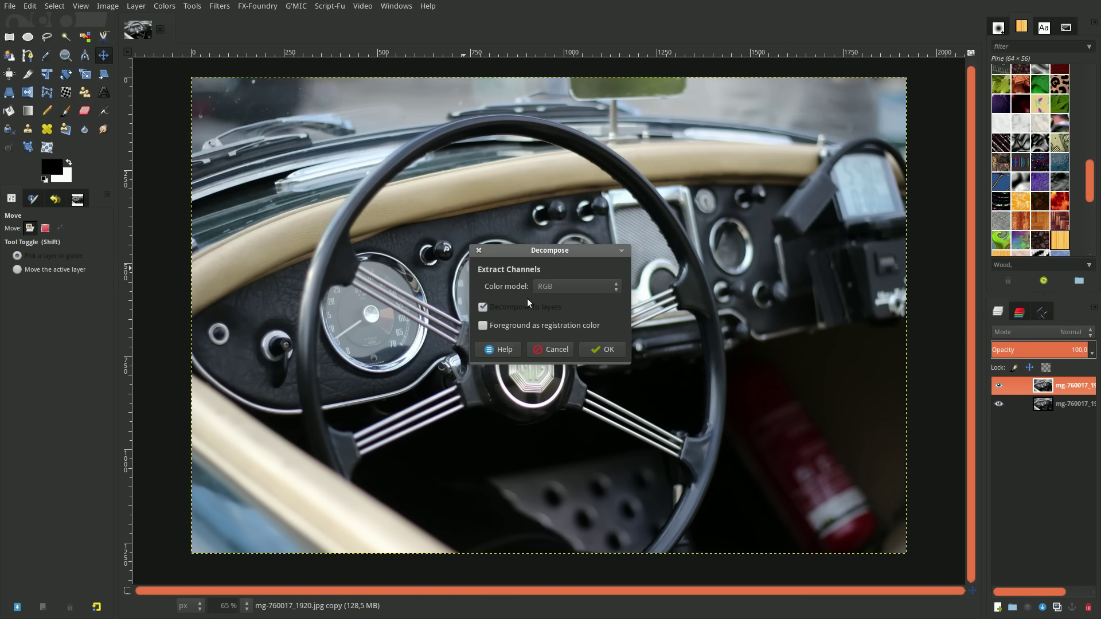
click(554, 288)
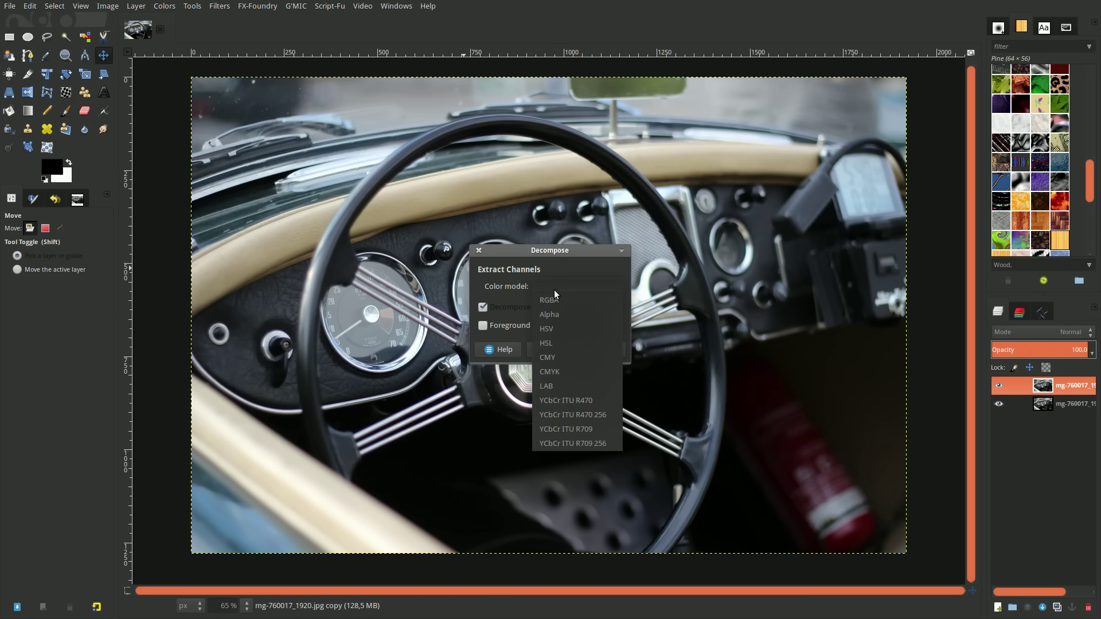
click(562, 385)
click(601, 349)
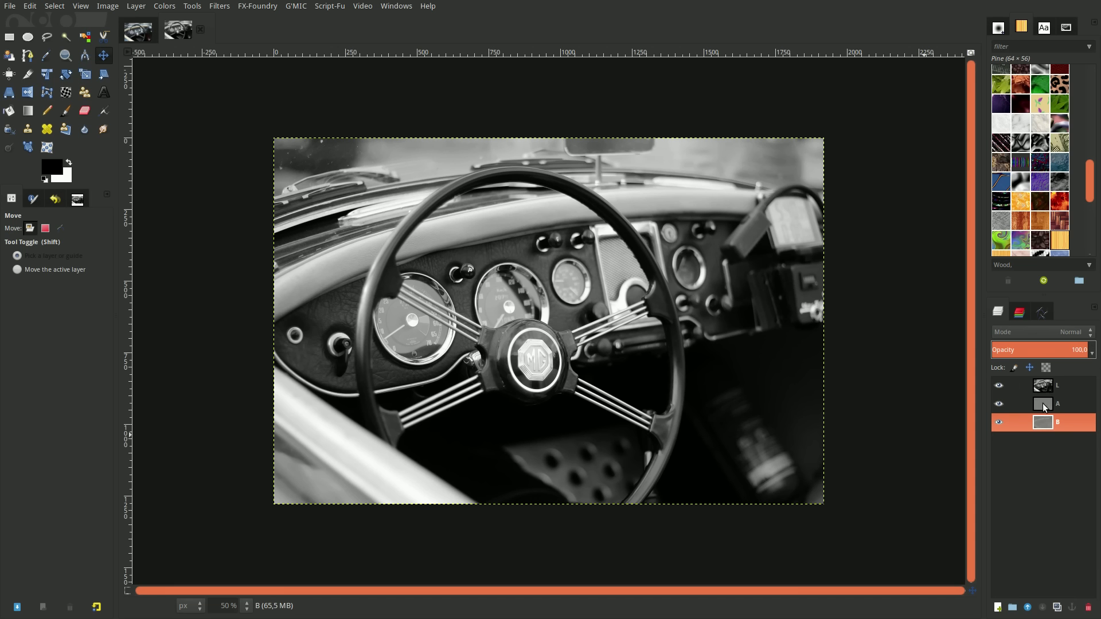
- Steepen the A channel layer's Curves by pulling both end points inward
click(1043, 404)
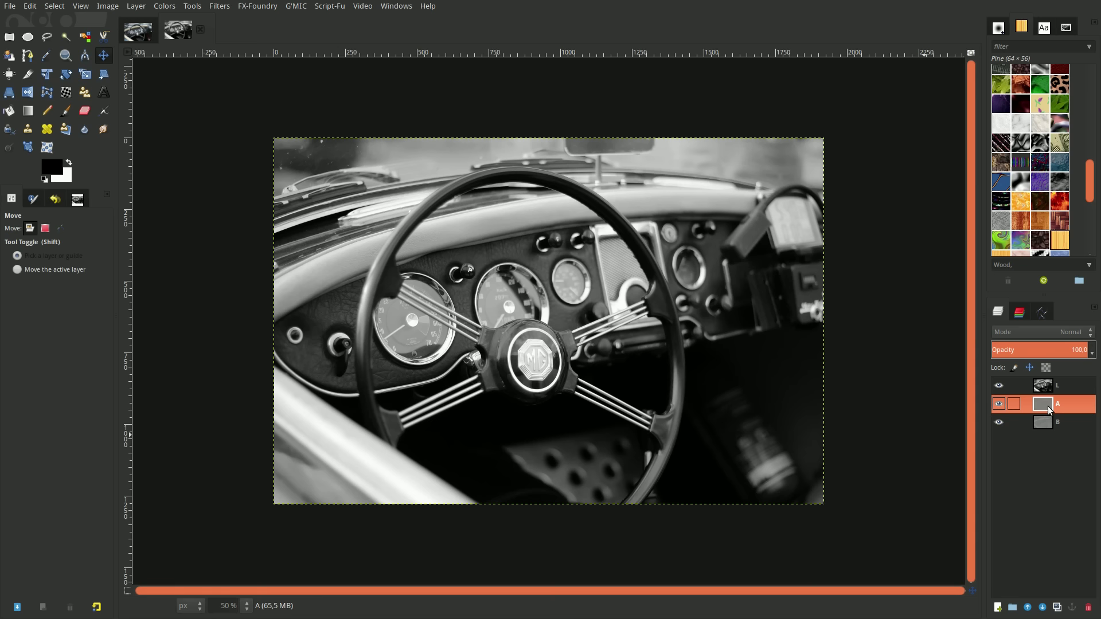
click(164, 6)
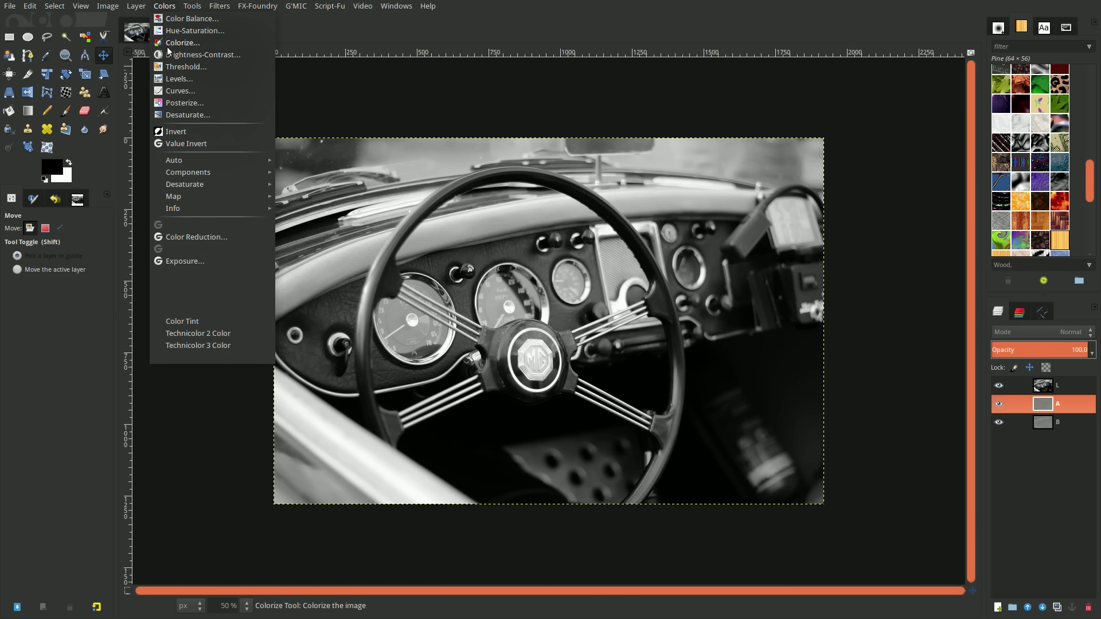
click(180, 91)
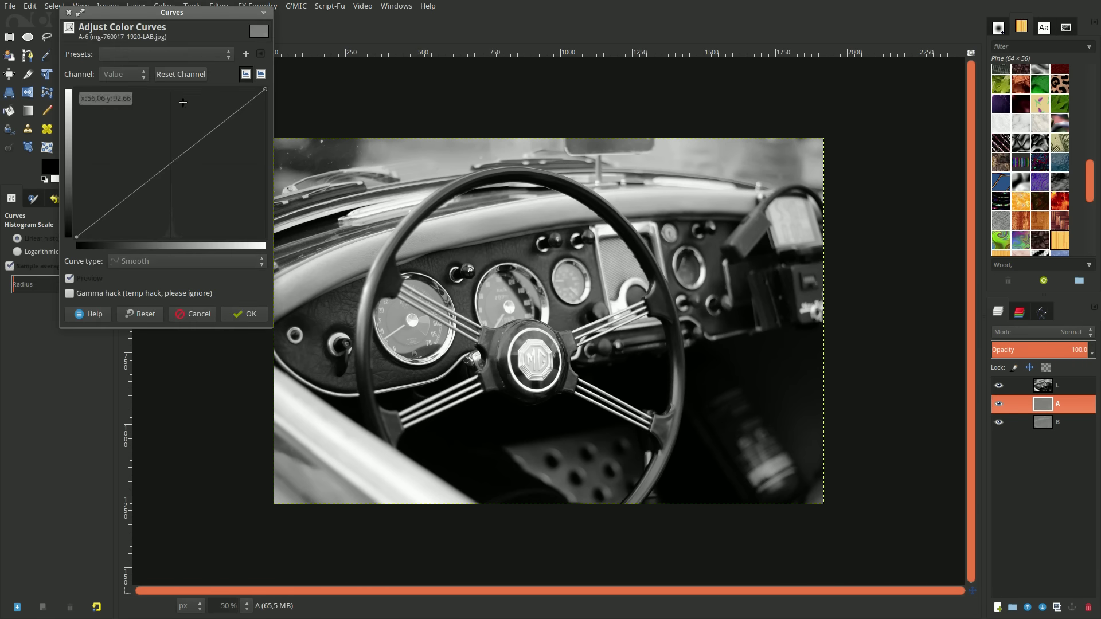
drag(195, 13, 581, 165)
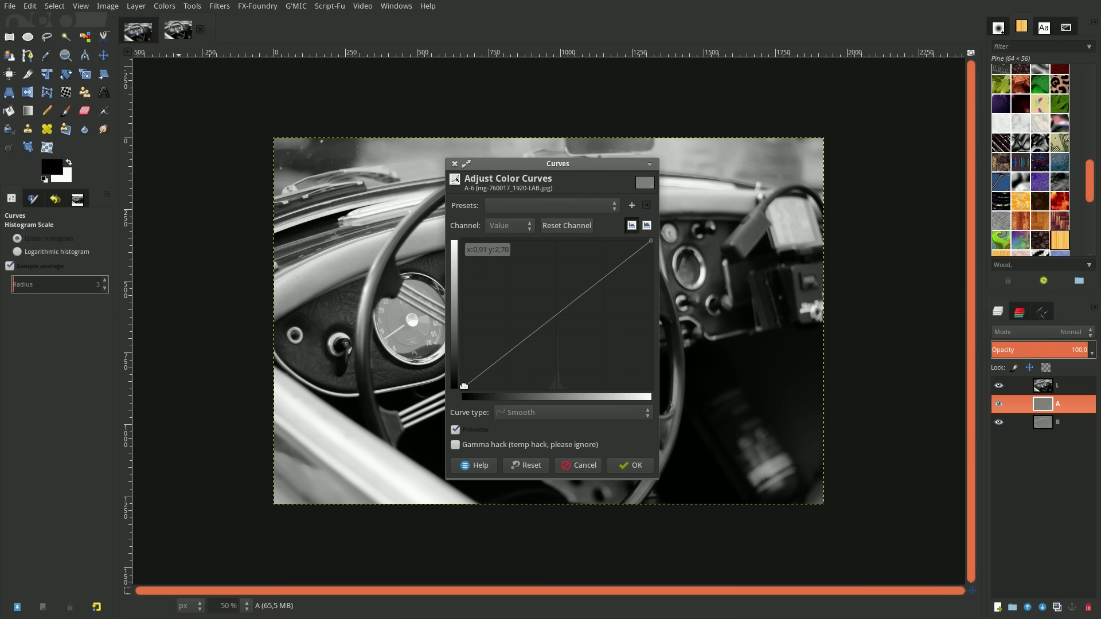
drag(465, 394, 533, 411)
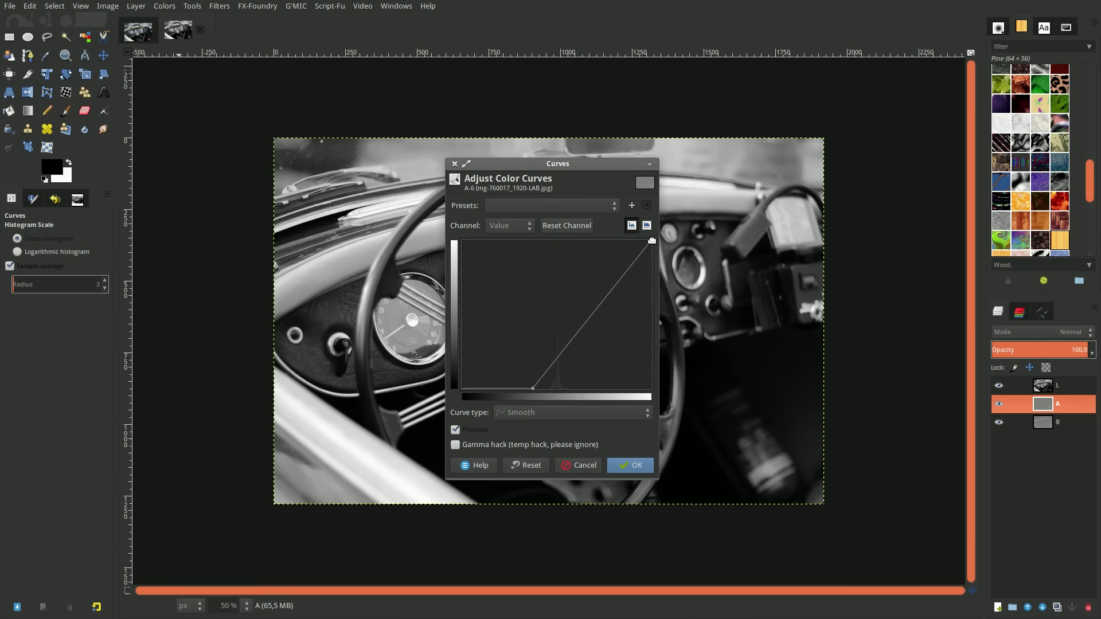
drag(651, 243, 579, 228)
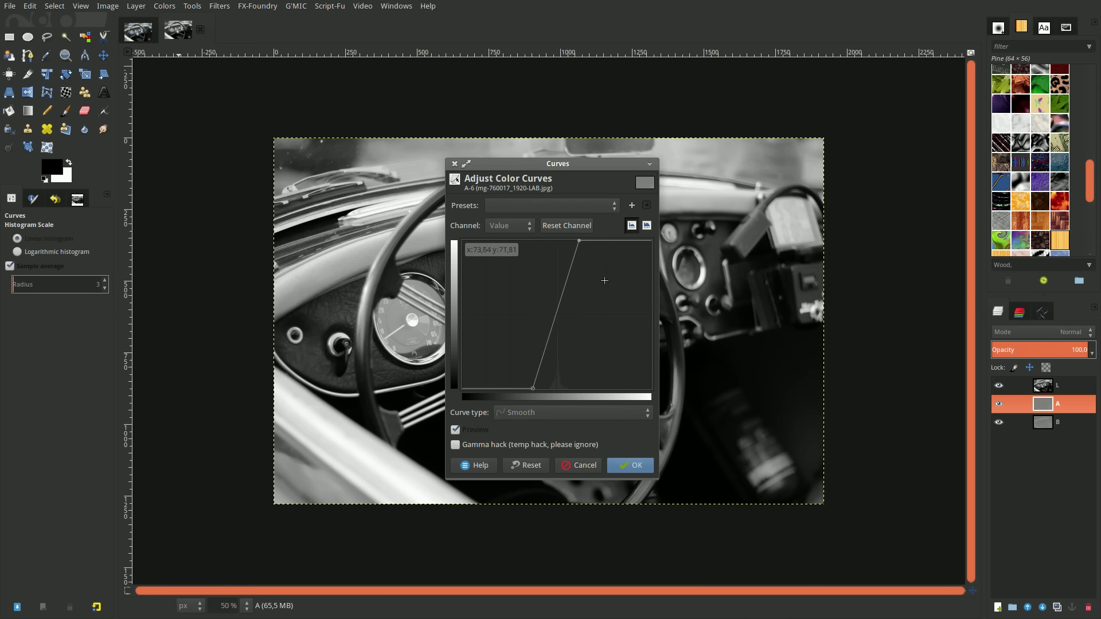
- Save the curve as preset 'LAB Saturation' and apply it to the A channel
click(634, 209)
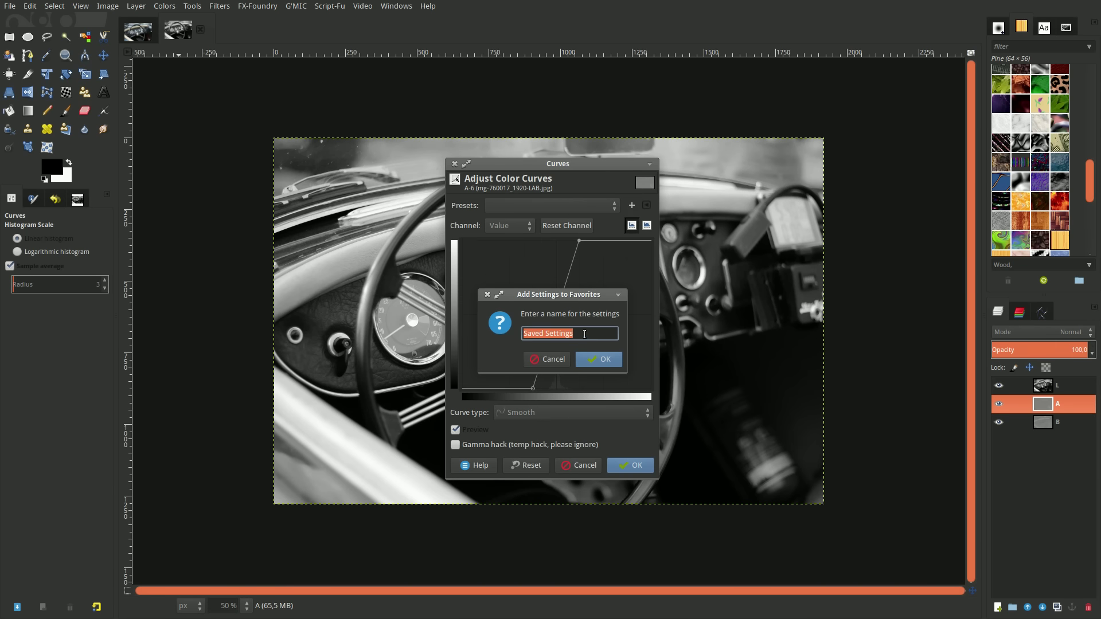
key(BackSpace)
text(LA)
text(B Sat)
text(uration)
click(590, 359)
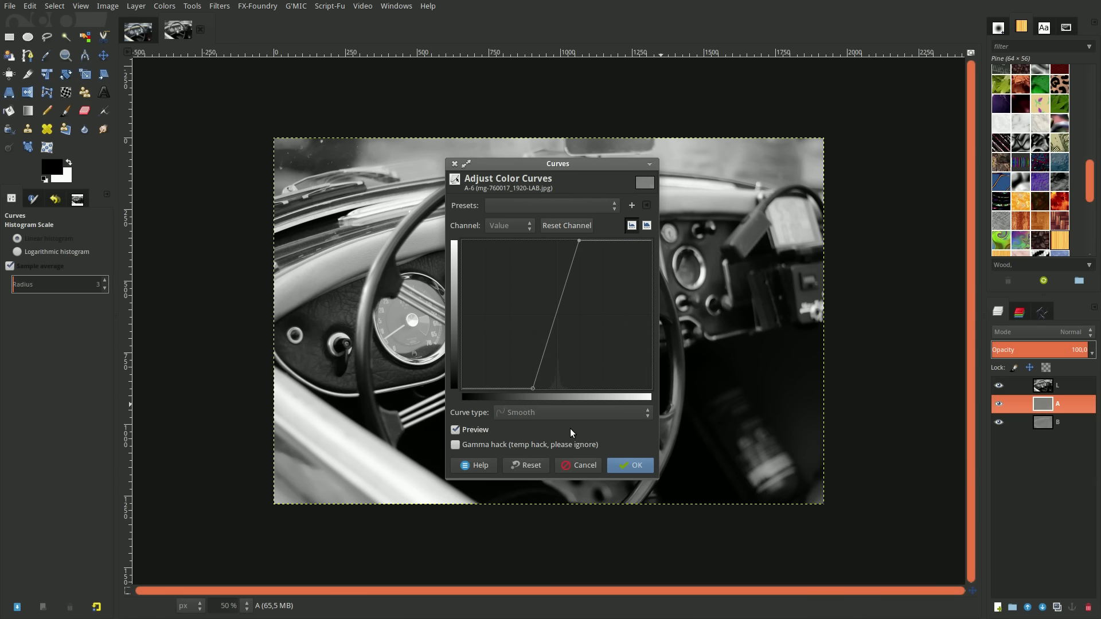
click(626, 468)
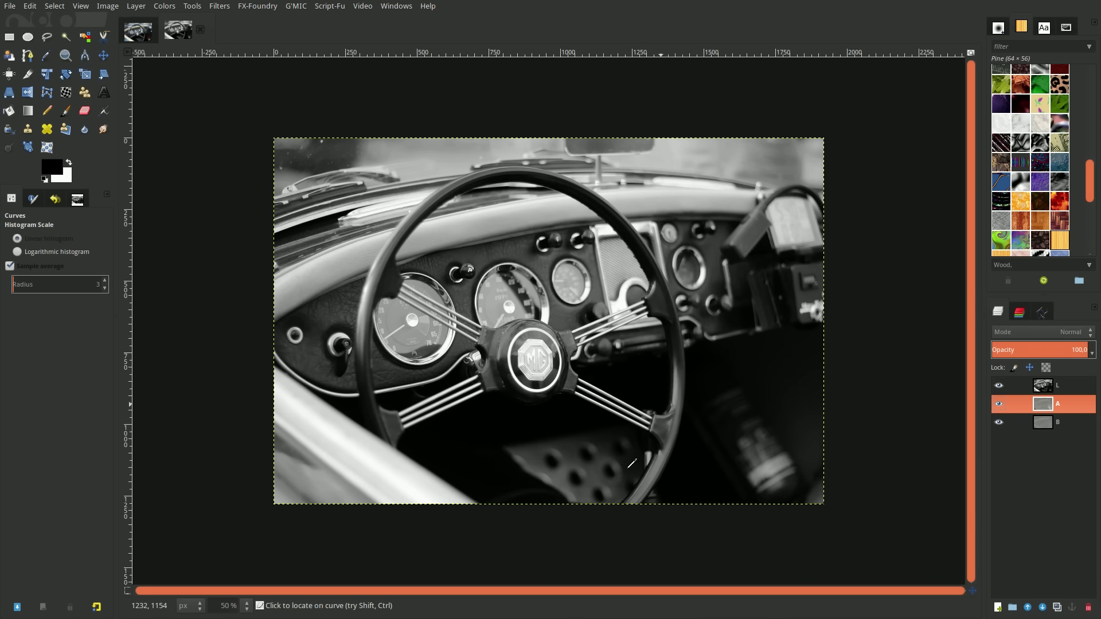
- Apply the LAB Saturation Curves preset to layer B, then make layer L active
click(1047, 421)
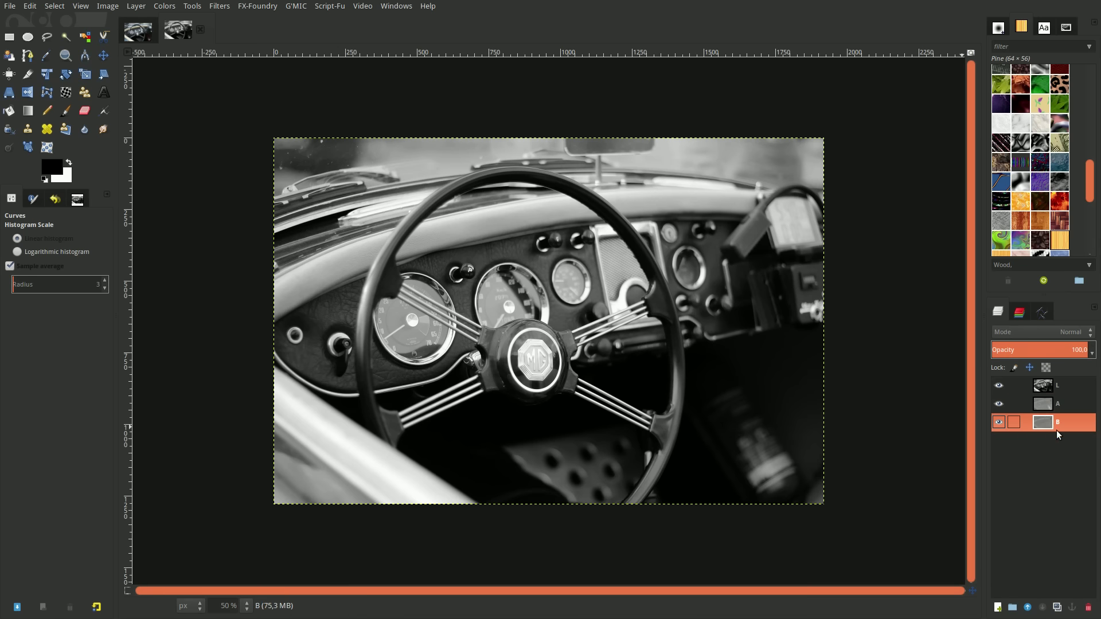
click(164, 6)
click(181, 90)
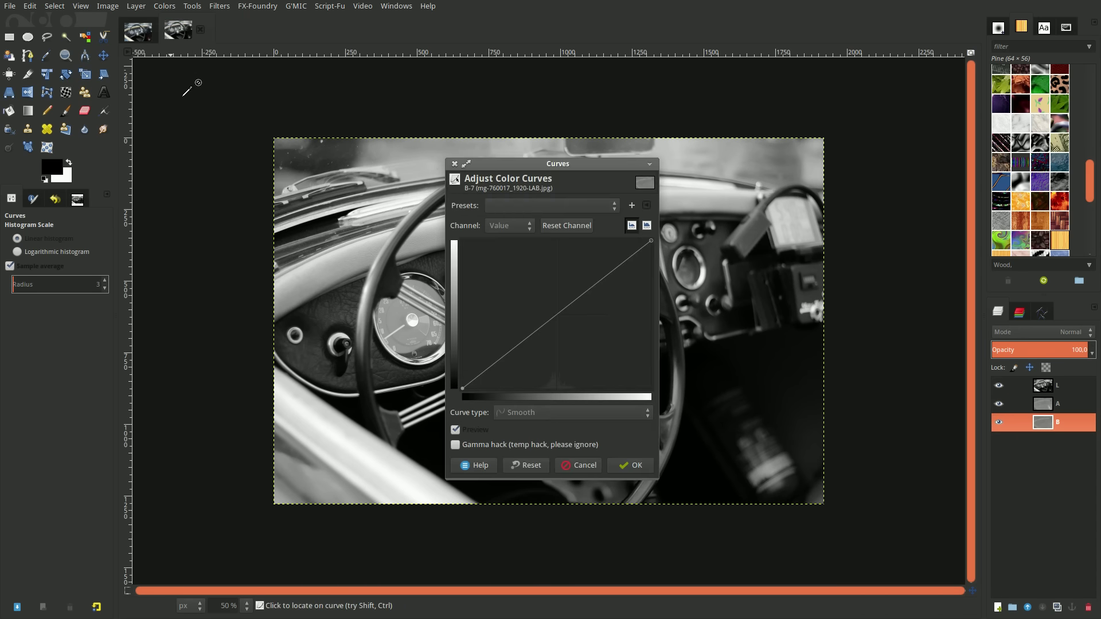
click(611, 211)
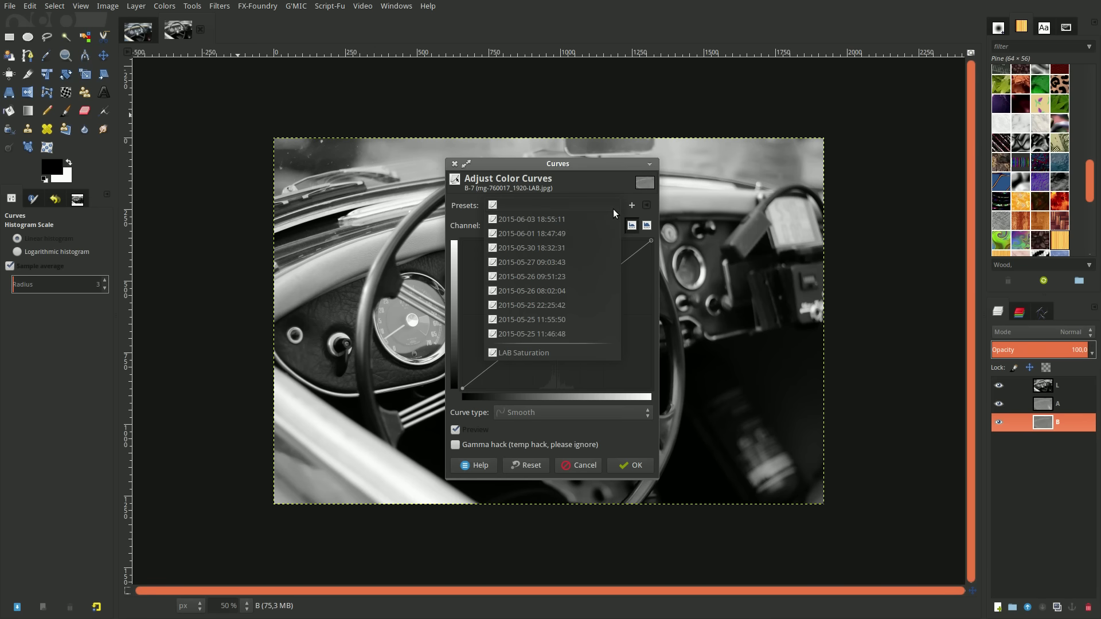
click(567, 351)
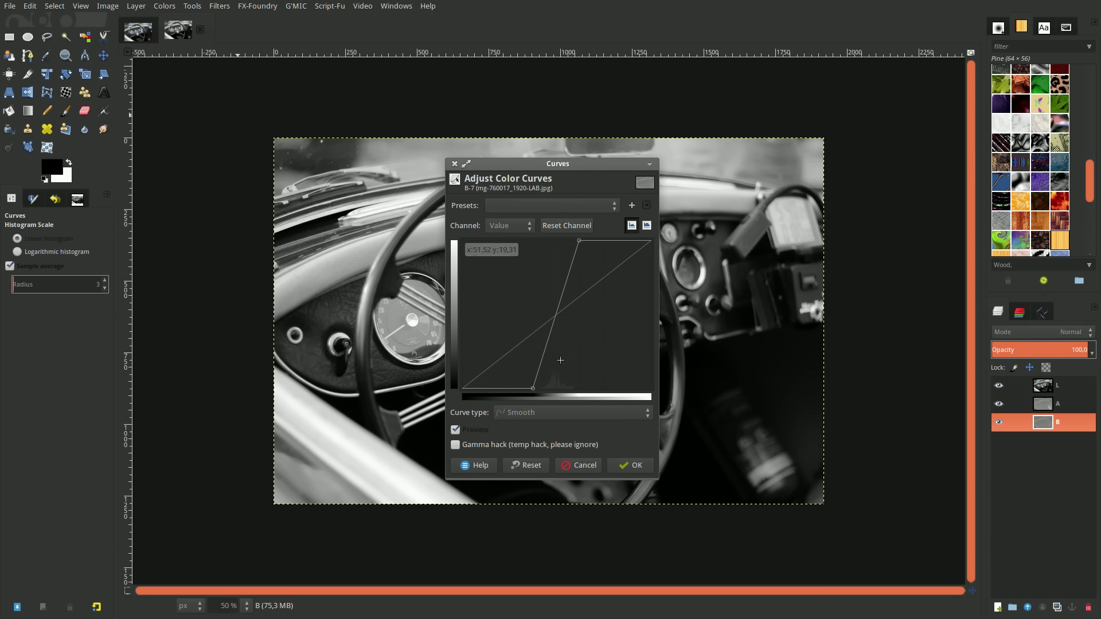
click(626, 463)
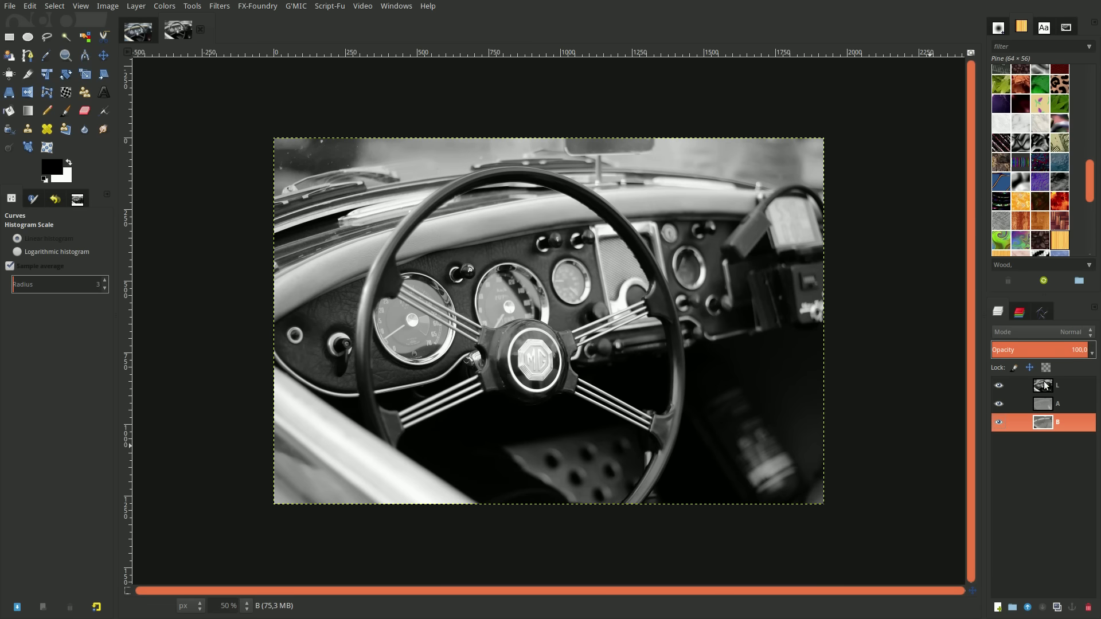
click(1045, 386)
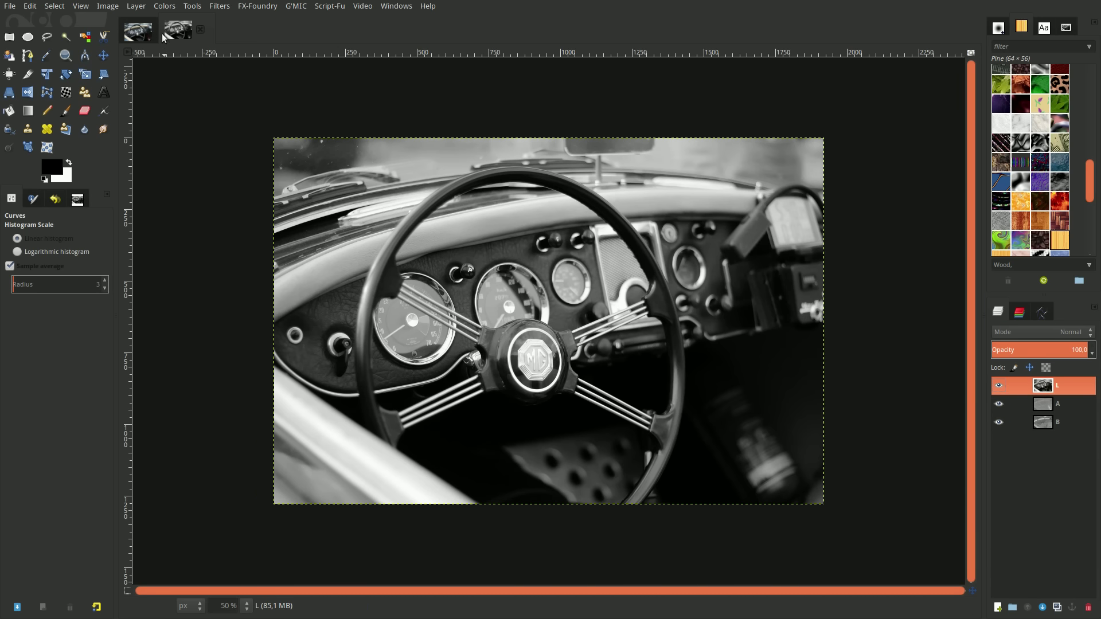
- Recompose the LAB channels into the photo and close the channel image without saving
click(165, 6)
mouse_move(187, 172)
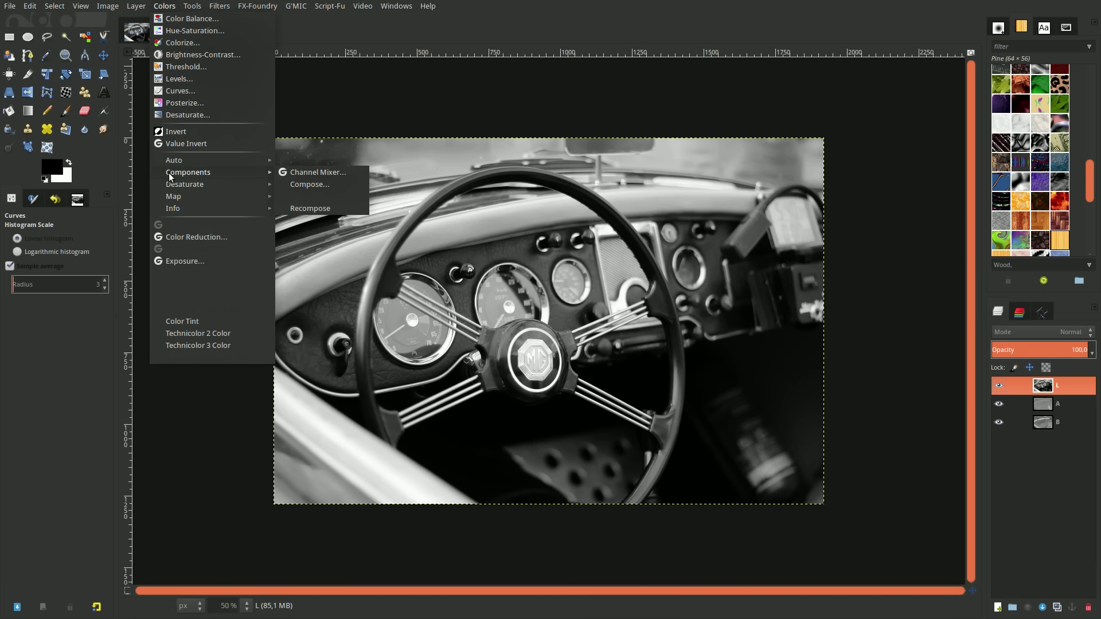
click(321, 208)
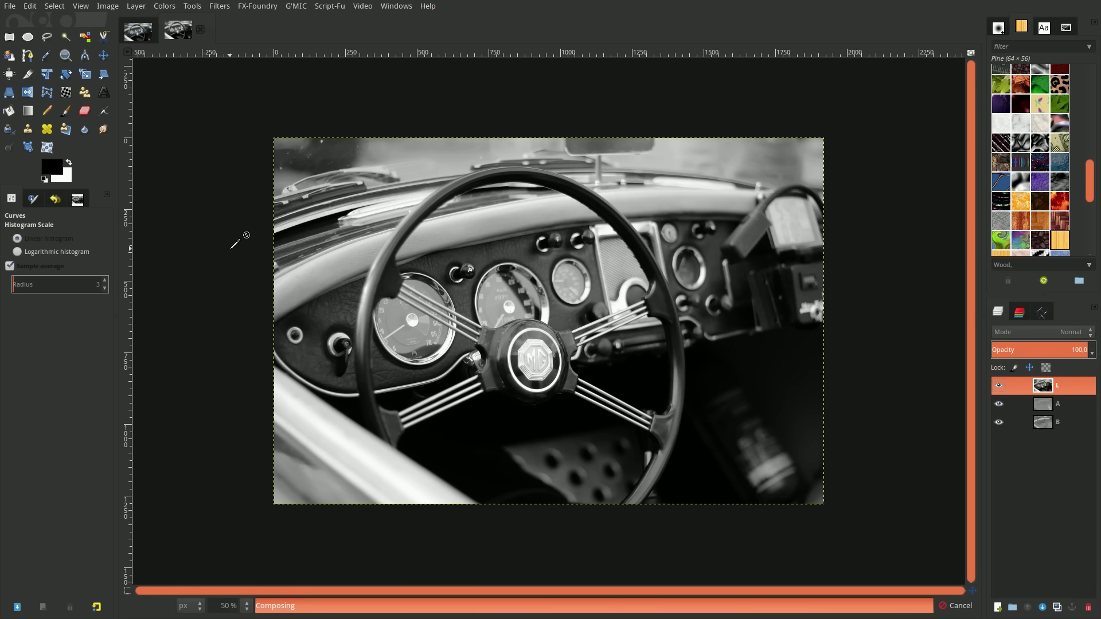
click(199, 36)
click(480, 356)
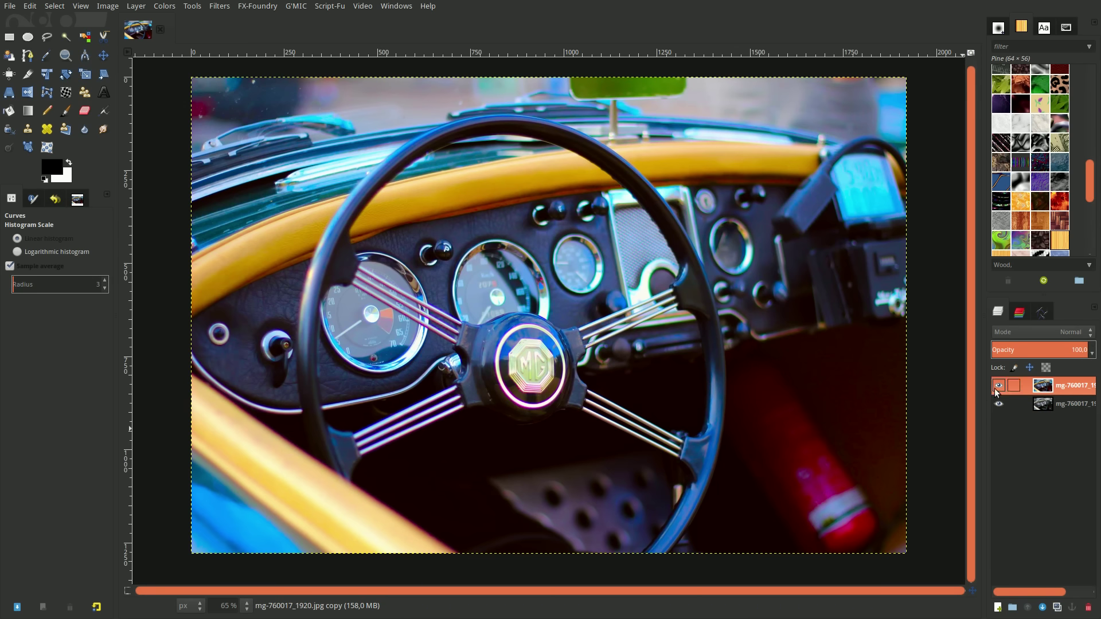
- Compare the saturated layer, then duplicate the original photo layer and hide the bottom one
click(998, 386)
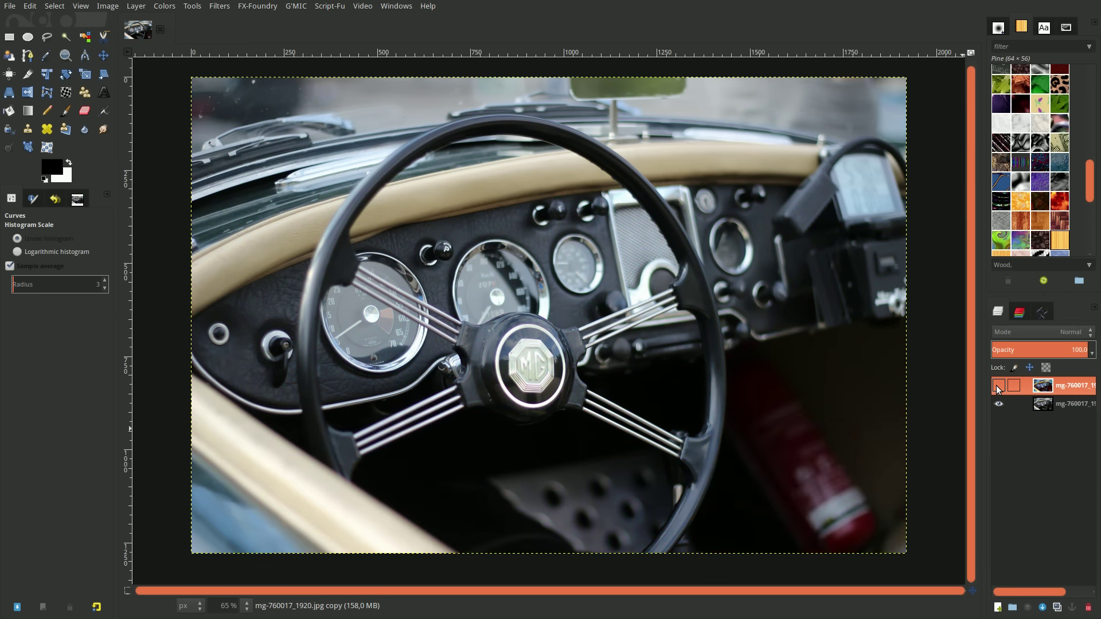
click(998, 386)
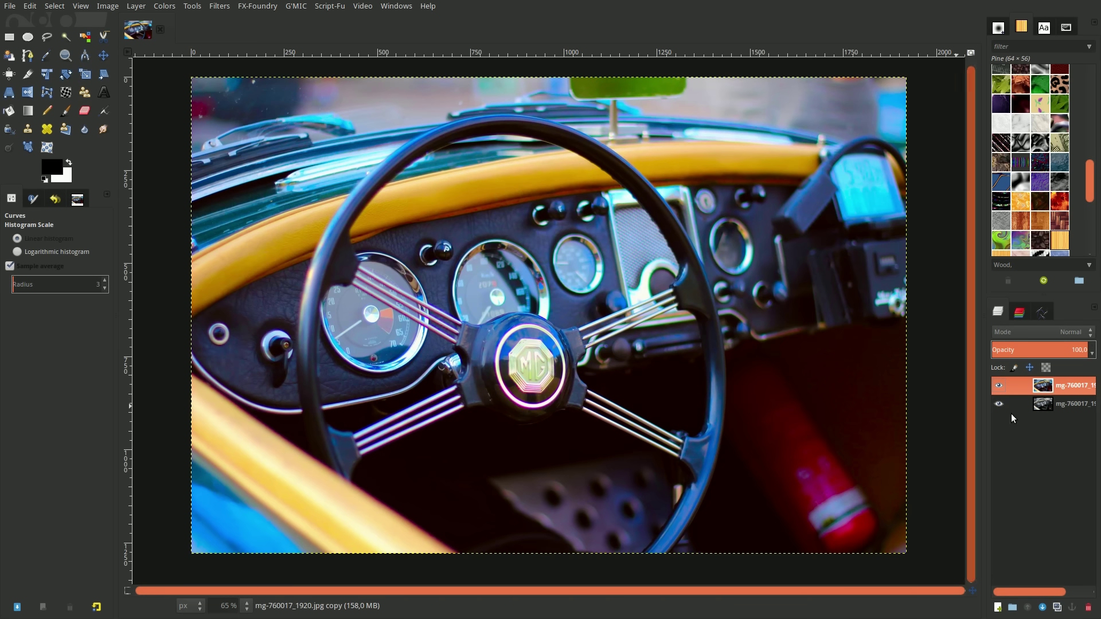
click(1041, 408)
click(1057, 607)
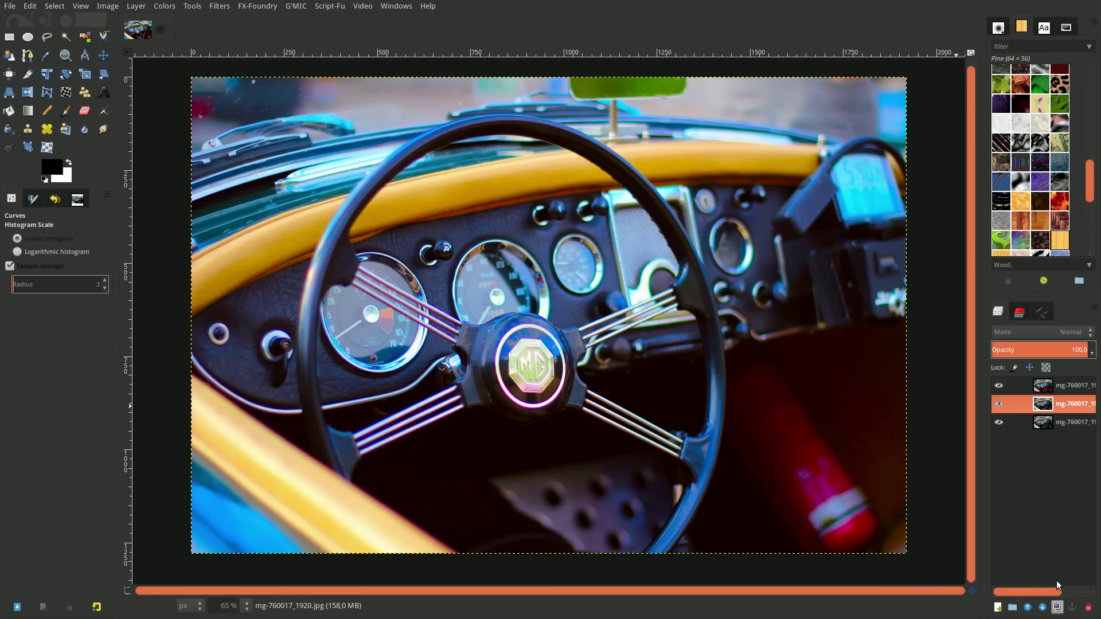
click(999, 423)
- Set the saturated top layer's opacity to 50
click(1052, 386)
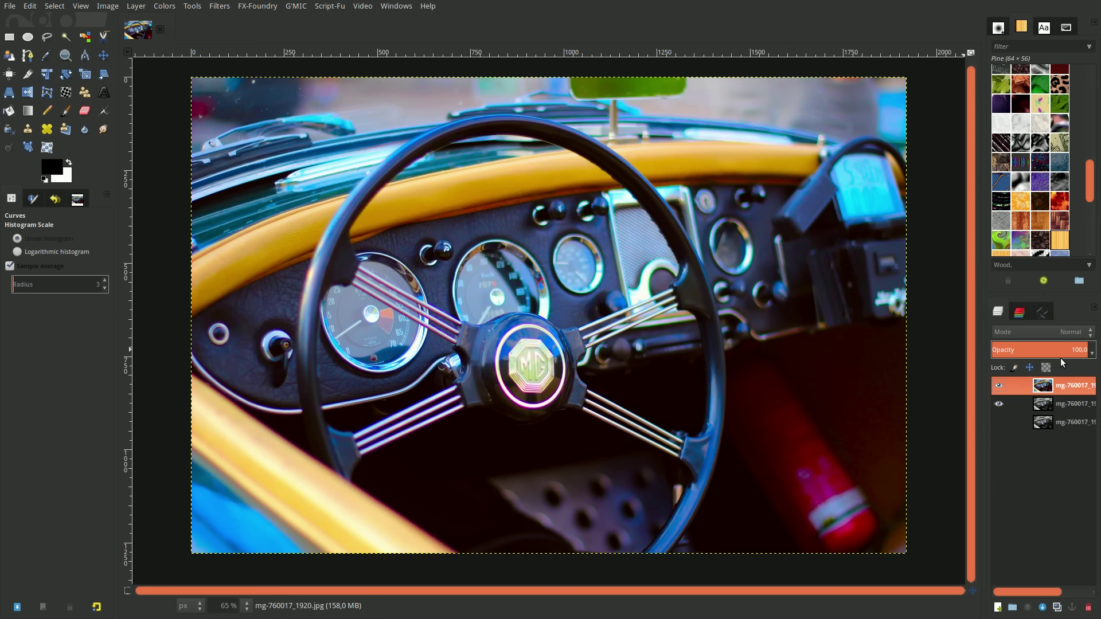
click(1069, 351)
text(50)
key(Return)
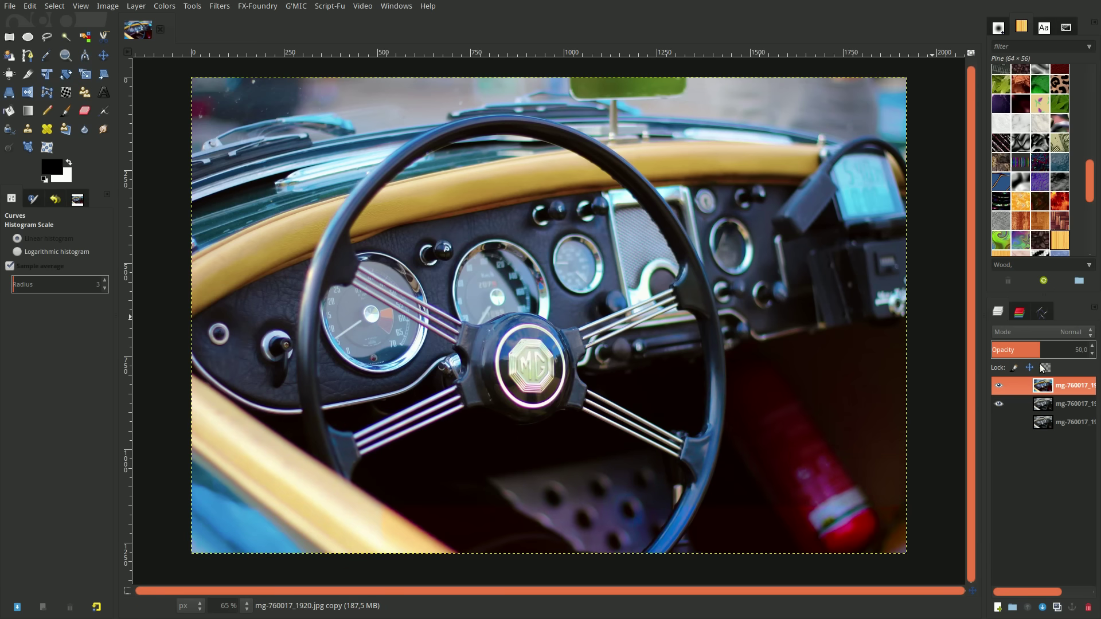
right_click(1044, 385)
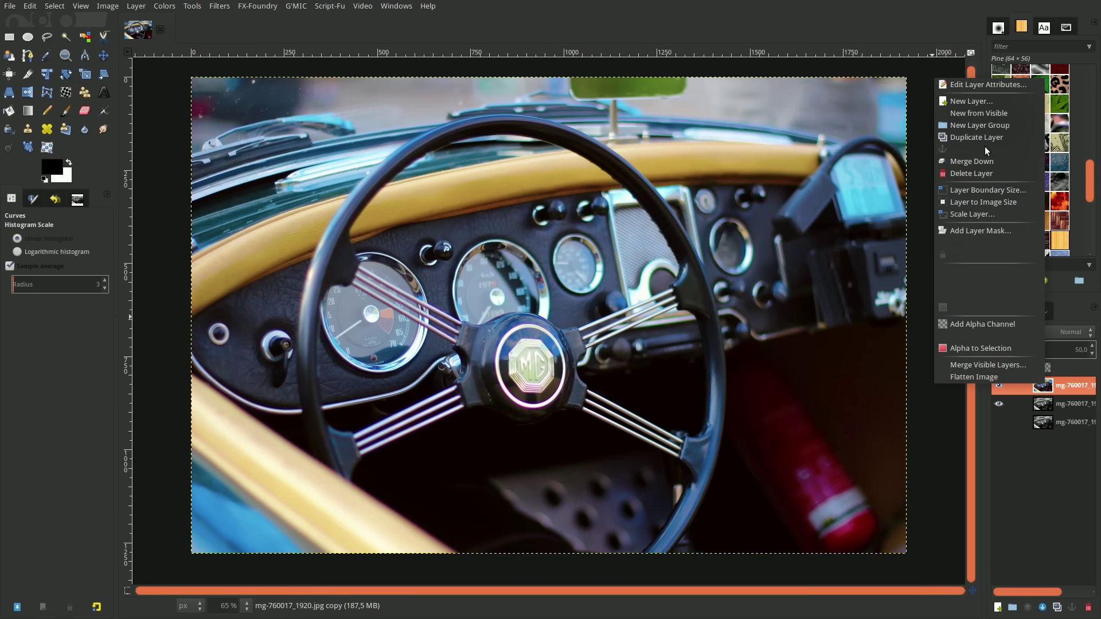
- Merge the 50% layer down and set G'MIC's Colors preview to Gross
click(986, 163)
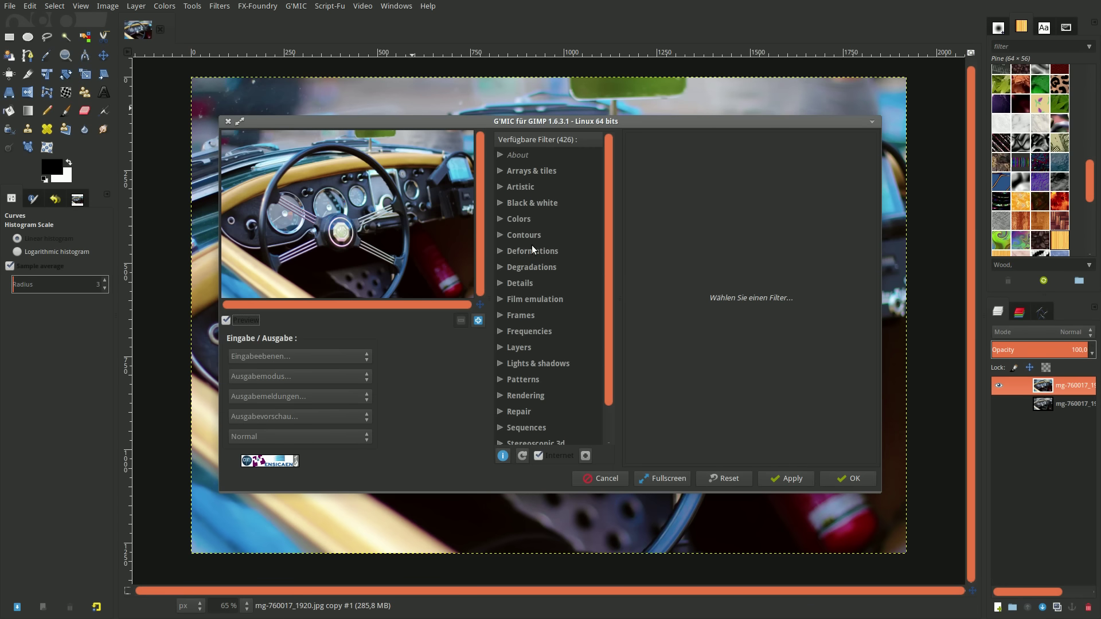
click(501, 221)
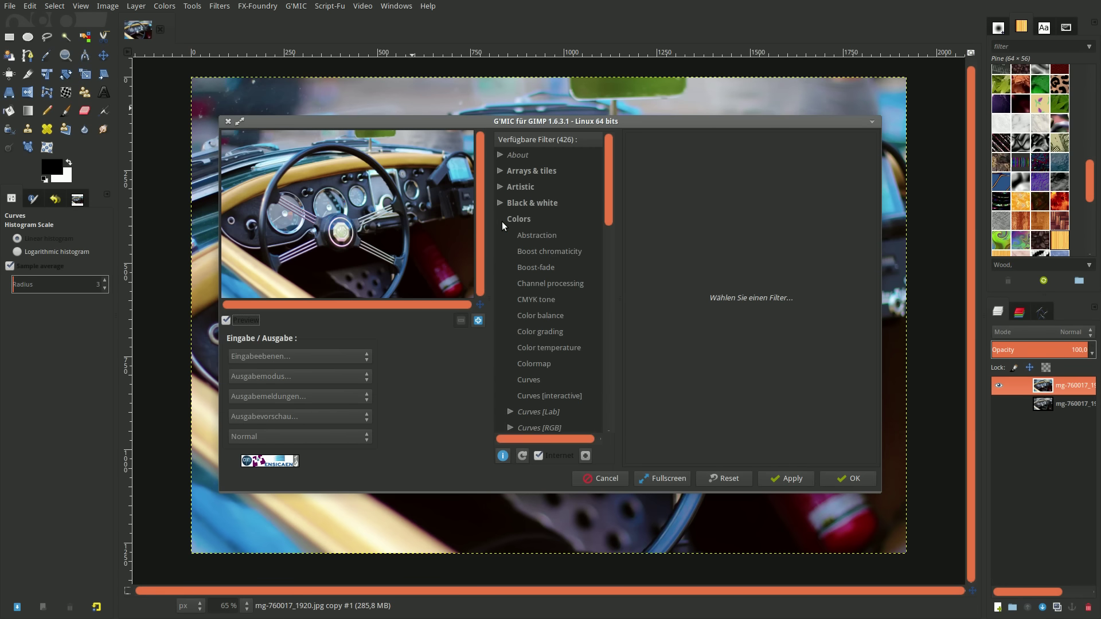
click(276, 440)
click(267, 450)
key(Down)
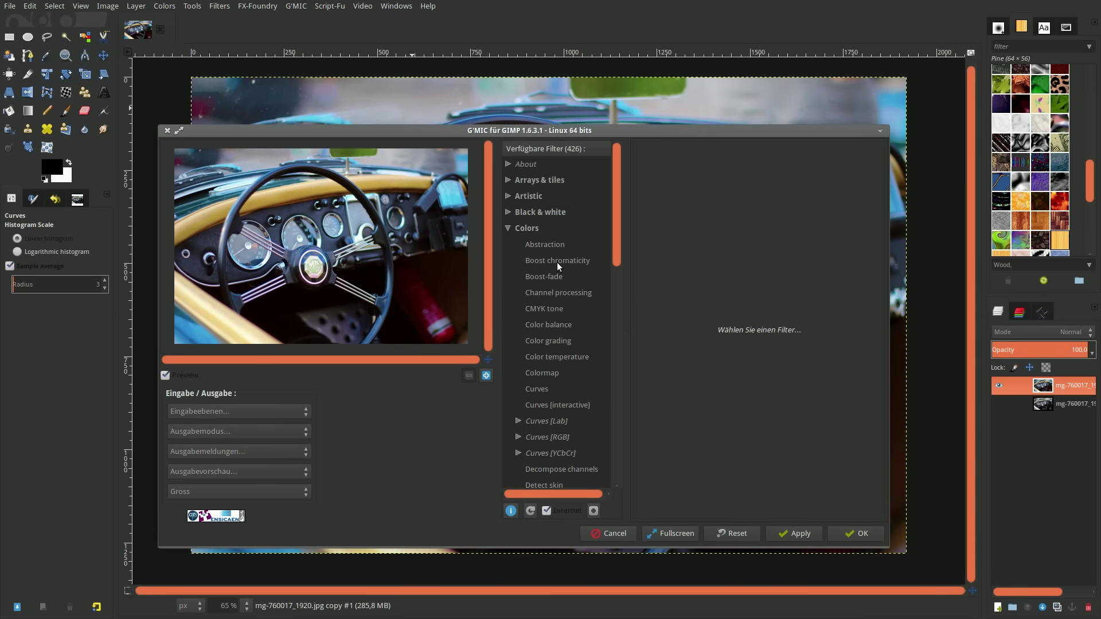
- Apply G'MIC Boost chromaticity with Amplitude 0.25
click(568, 261)
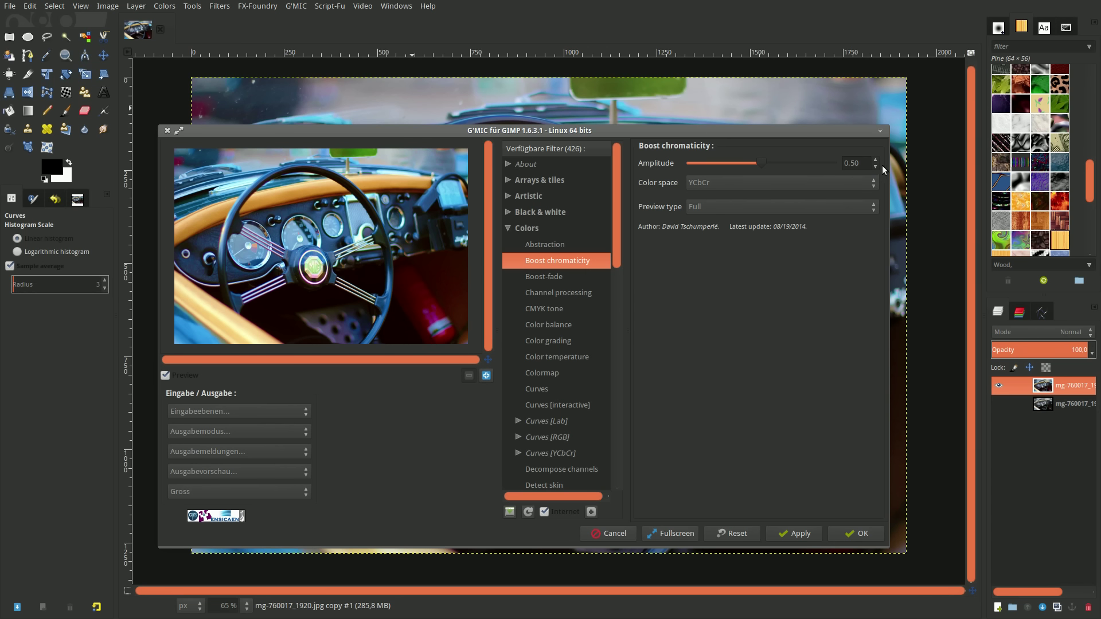
double_click(866, 163)
text(25)
key(Return)
click(851, 538)
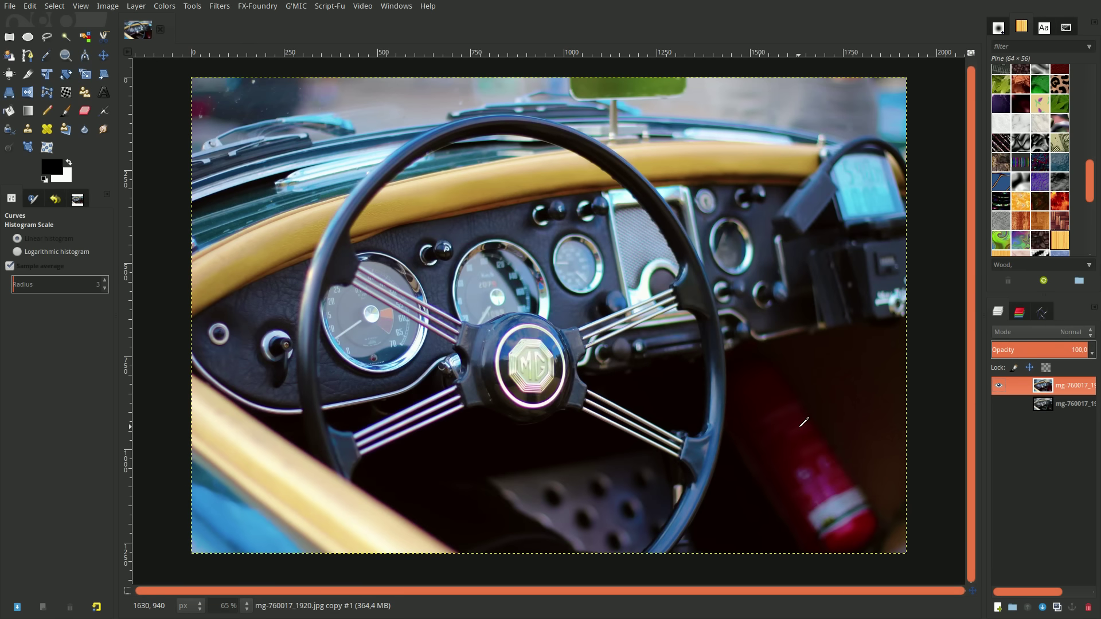
- Apply G'MIC's Color temperature filter with Automatic color balance turned on
click(291, 6)
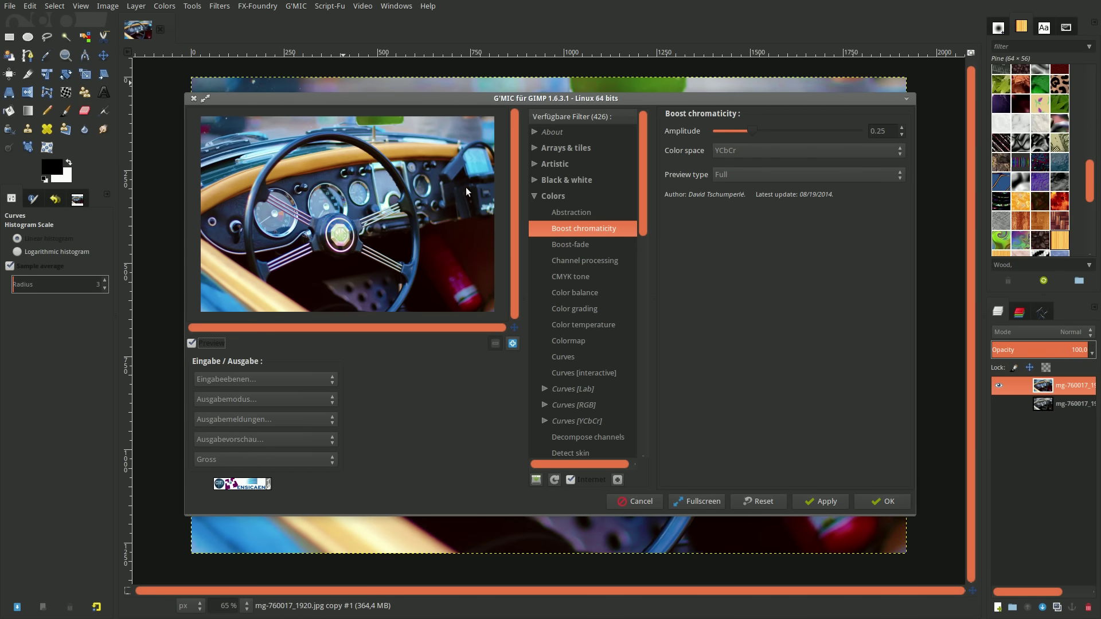
click(586, 324)
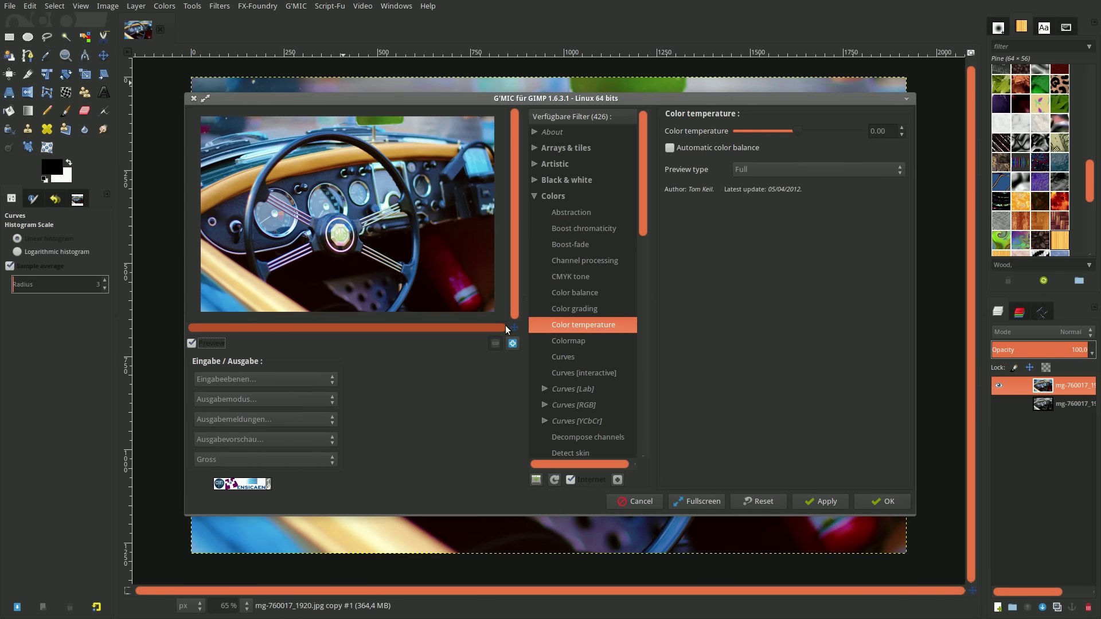
click(673, 147)
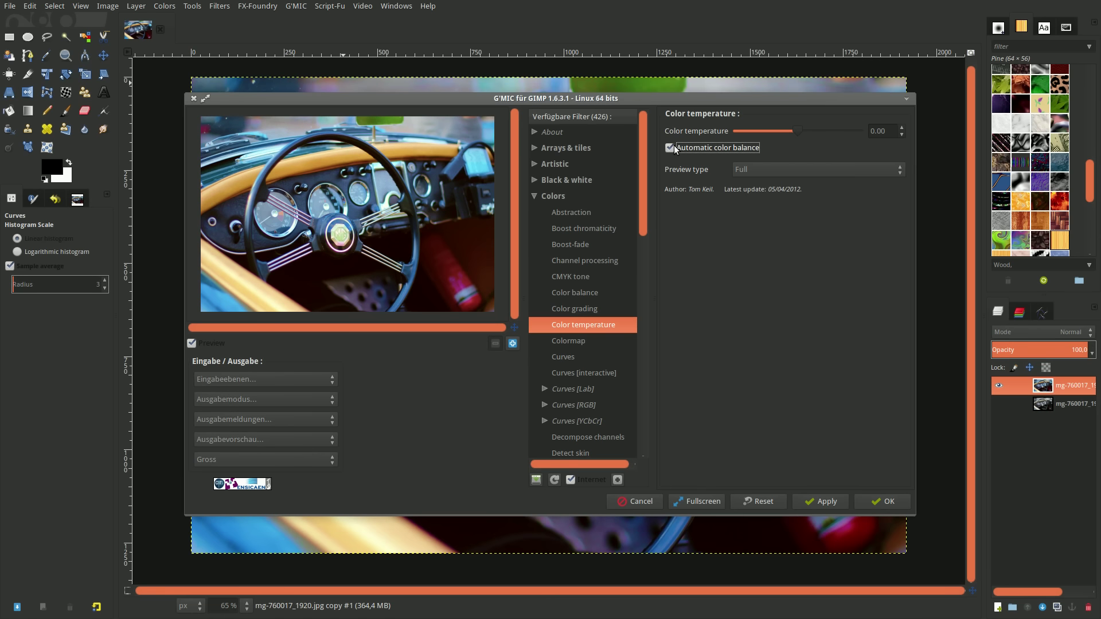
click(870, 498)
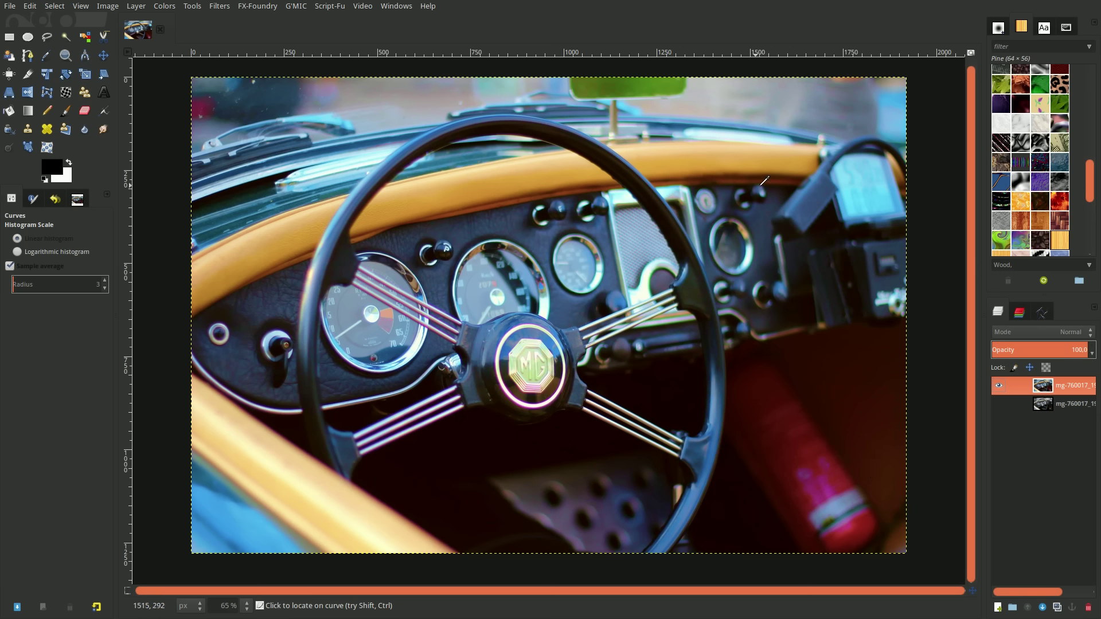
click(47, 37)
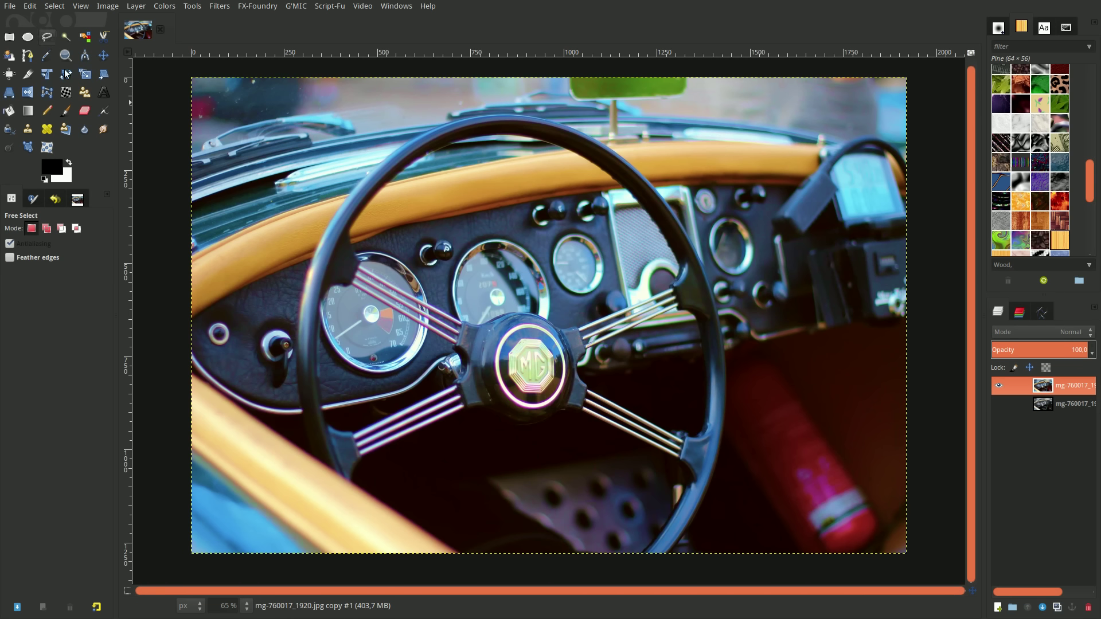
- In Add mode, trace a closed polygon around the dashboard's left end beside the first gauge
click(46, 229)
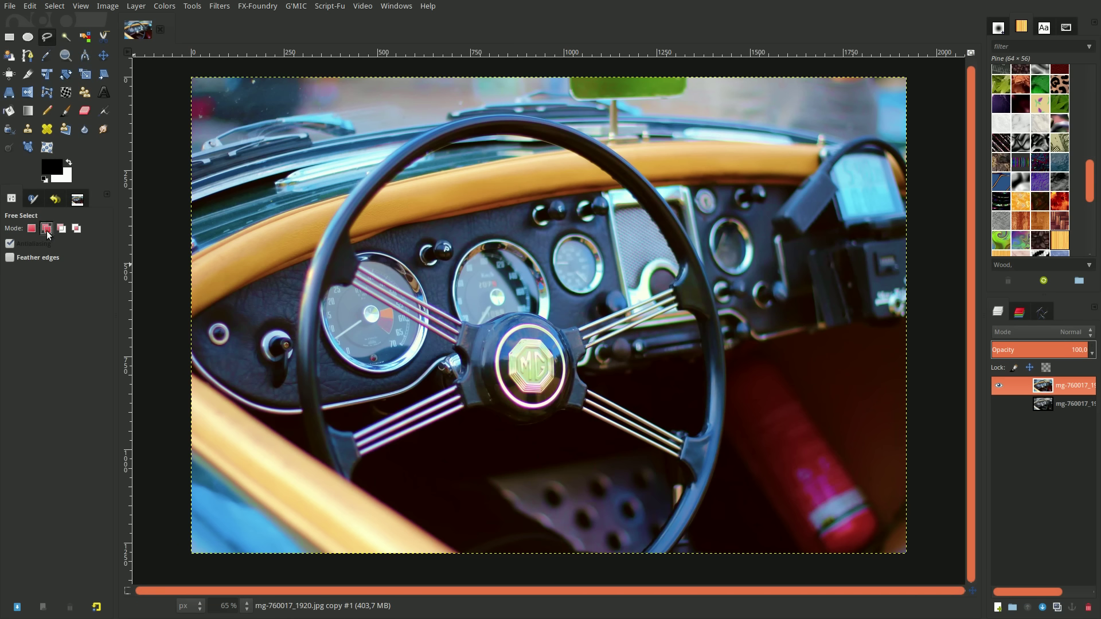
click(190, 332)
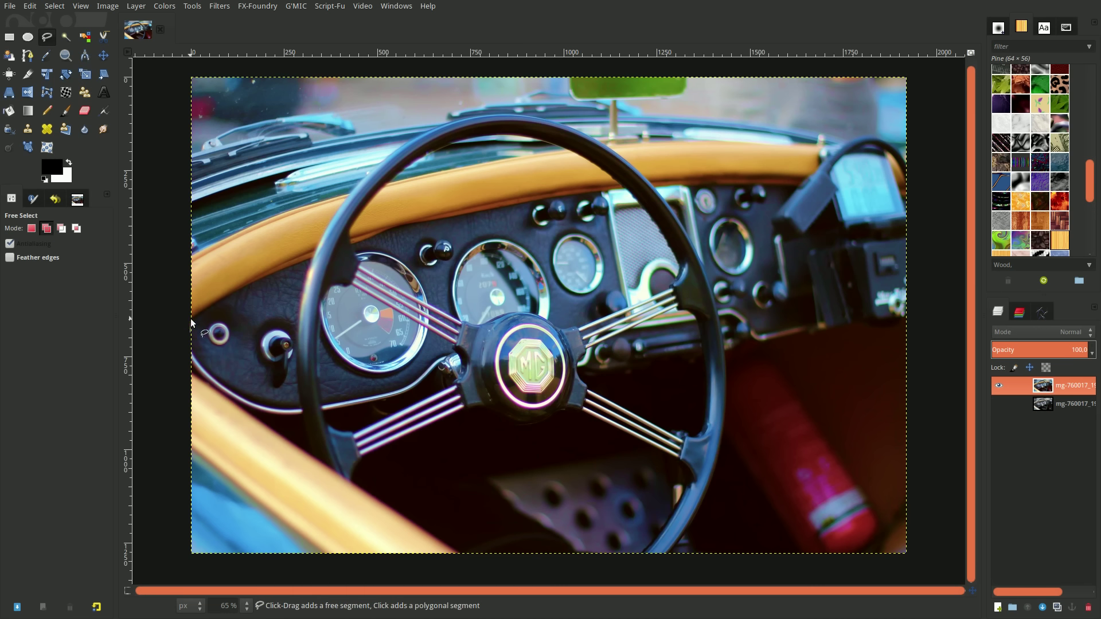
click(221, 297)
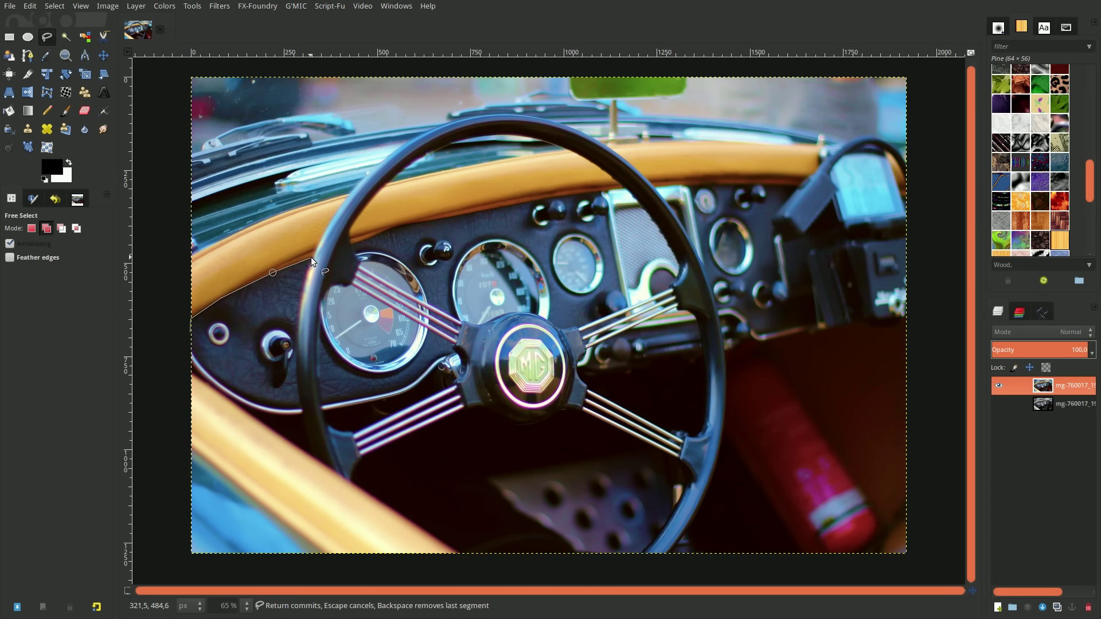
click(295, 321)
click(295, 373)
click(296, 394)
click(300, 409)
click(301, 417)
click(268, 416)
click(228, 398)
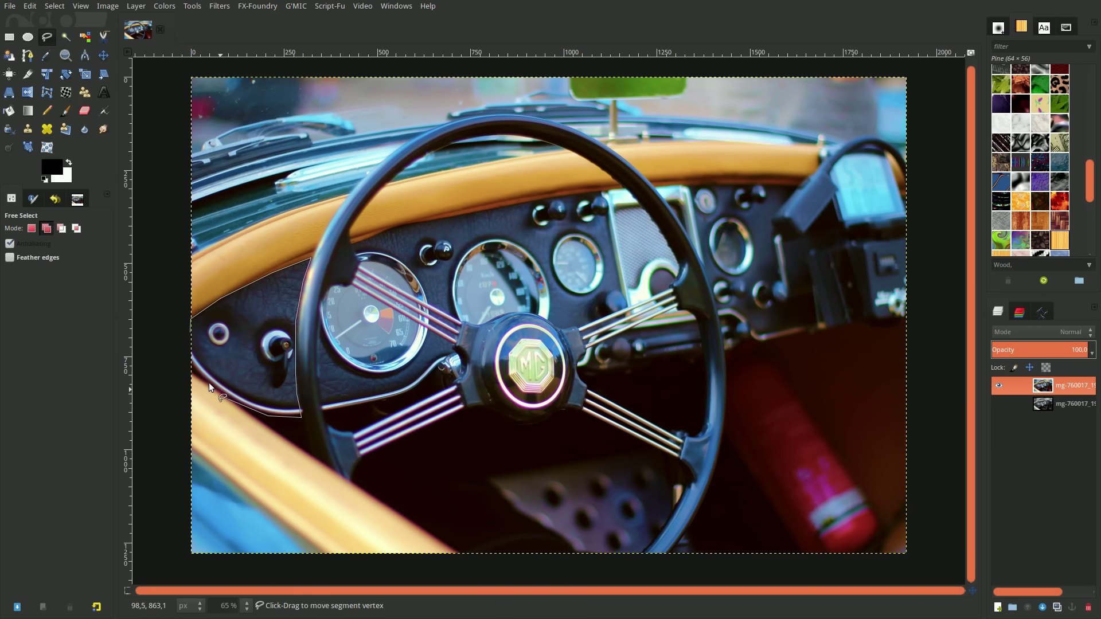
click(192, 358)
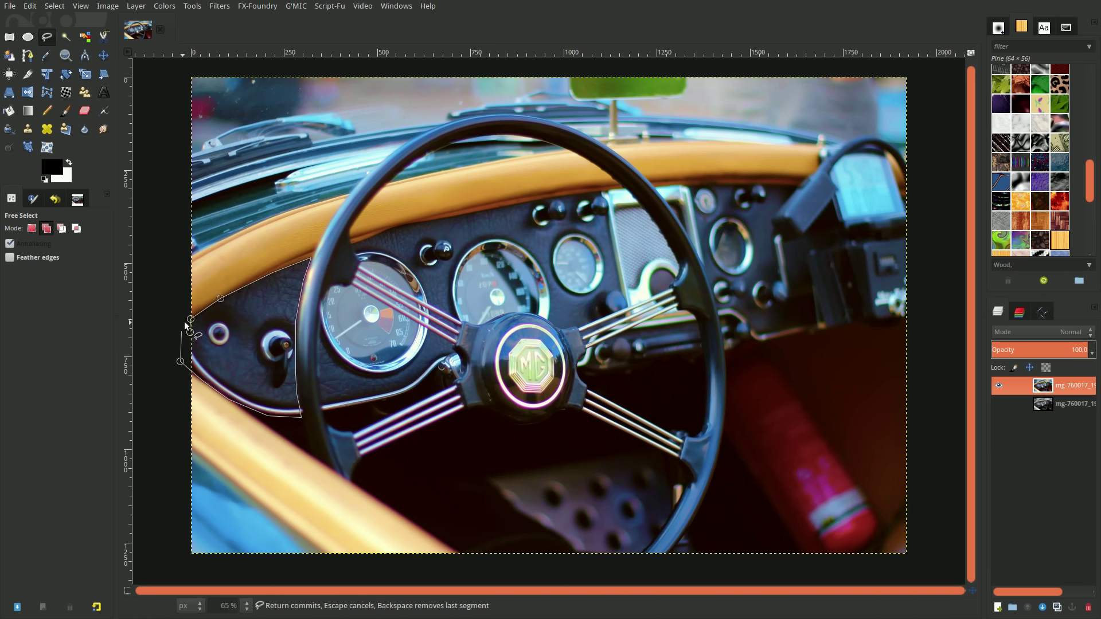
click(189, 317)
- Commit the left outline and trace a new polygon along the dashboard's top edge to the wheel rim
key(Return)
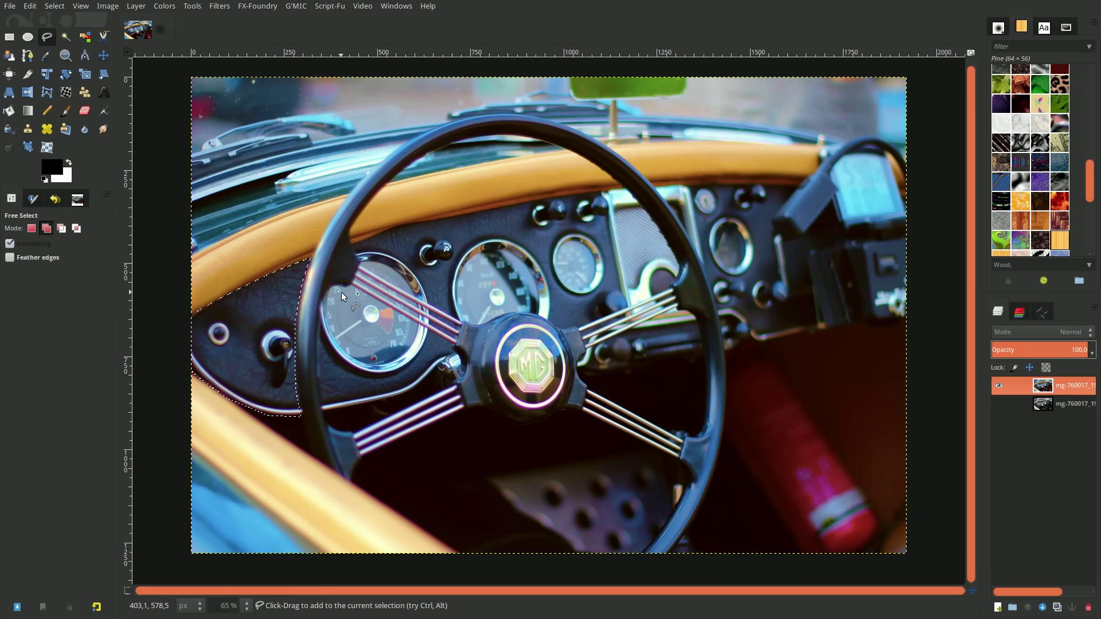
click(353, 244)
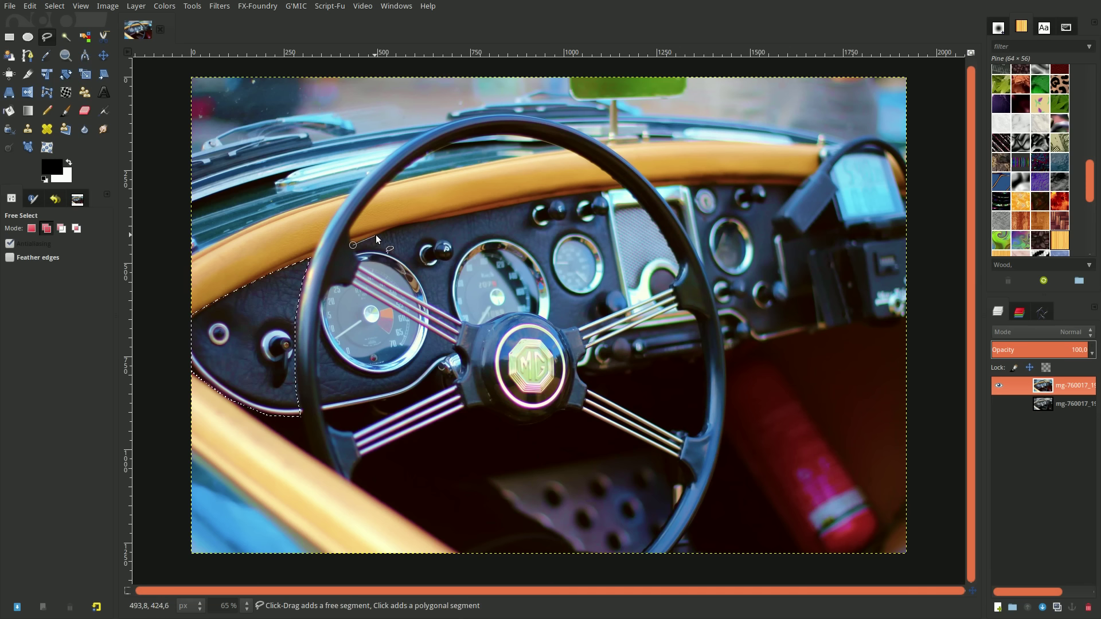
click(393, 227)
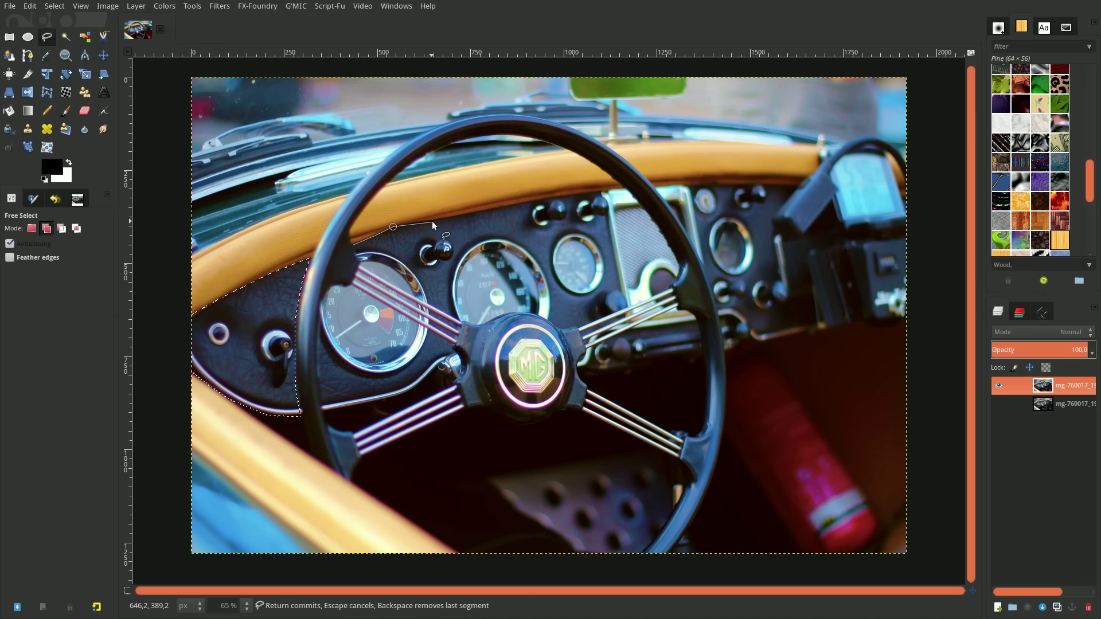
click(497, 211)
click(558, 195)
click(602, 190)
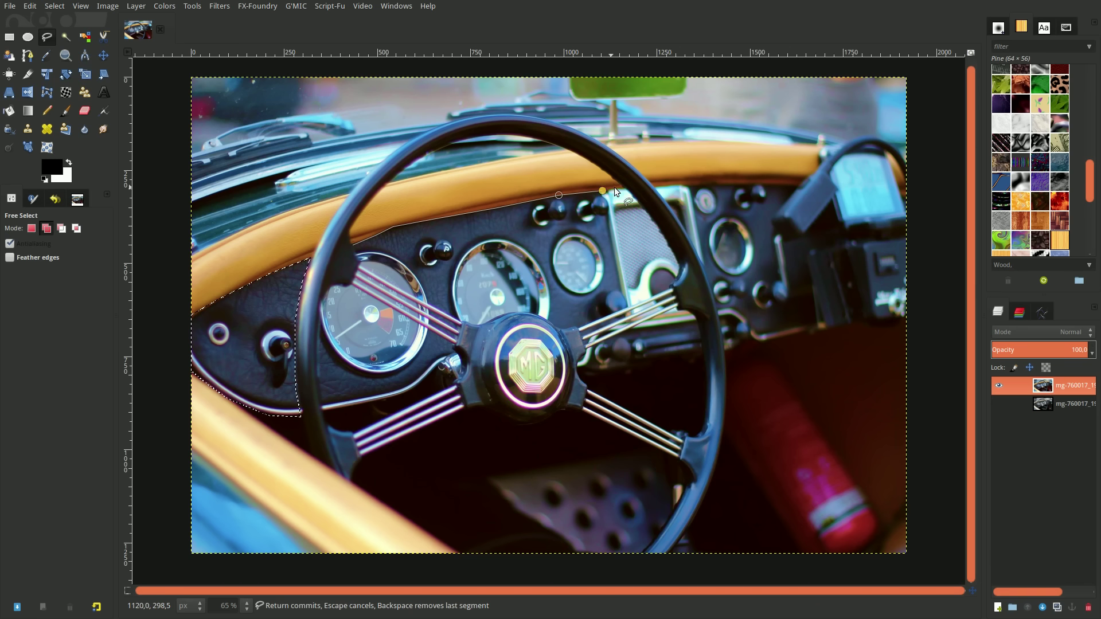
click(624, 189)
click(648, 215)
- Trace down the wheel rim, around the hub and left spoke, then close and commit the outline
click(673, 251)
click(677, 263)
click(678, 272)
click(669, 285)
click(563, 327)
click(519, 312)
click(502, 312)
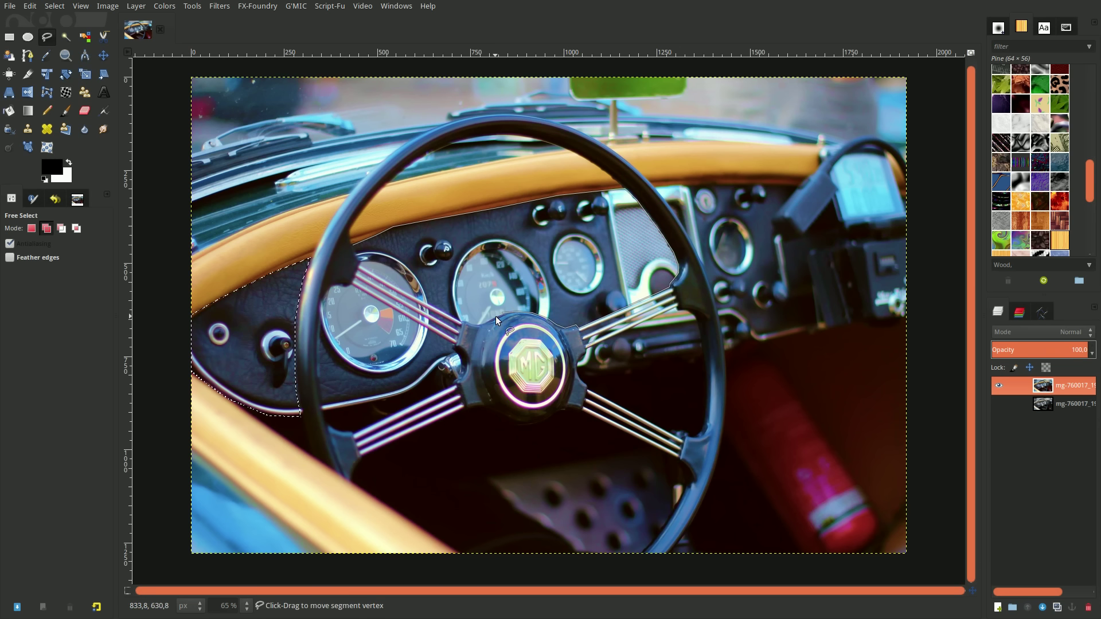
click(456, 319)
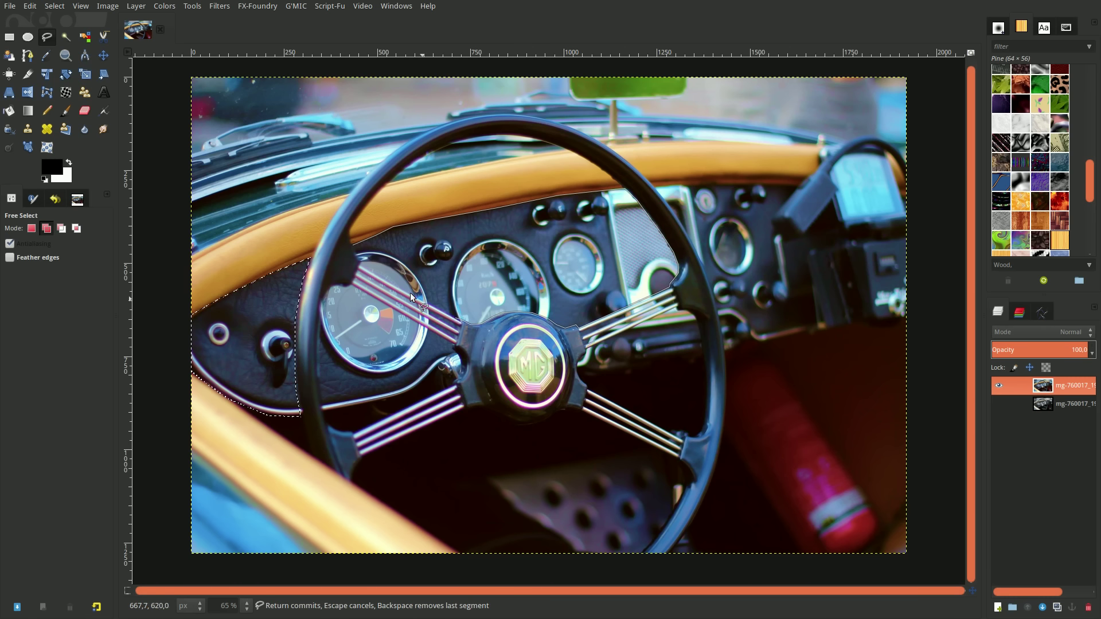
click(361, 265)
click(353, 247)
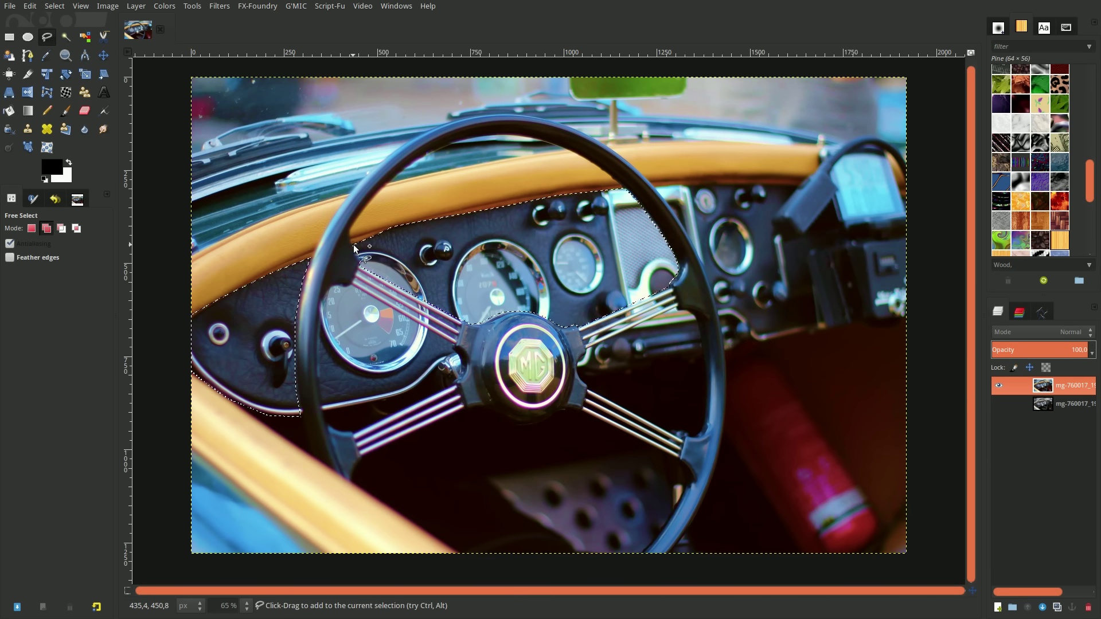
key(Return)
- Add two narrow Free Select outlines along the upper-left spoke to the selection
click(367, 278)
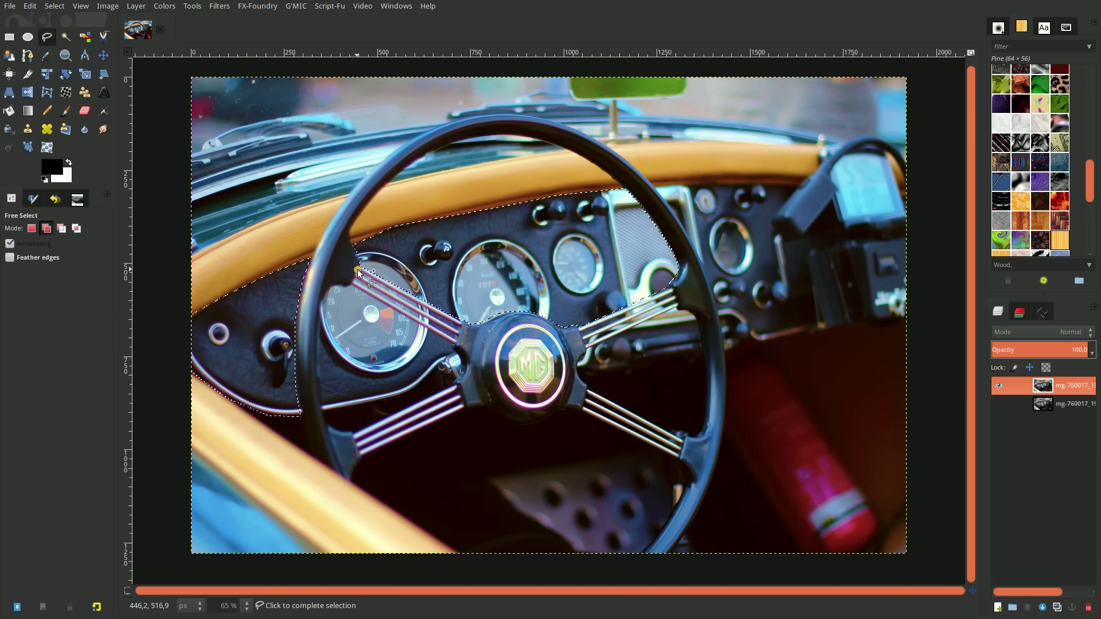
click(459, 325)
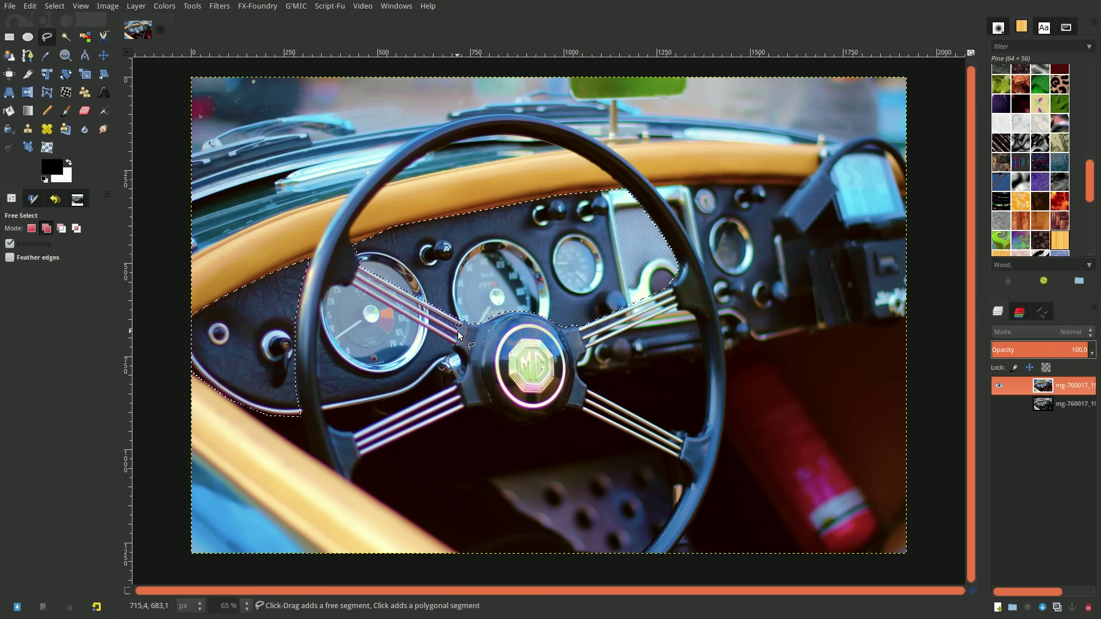
click(356, 274)
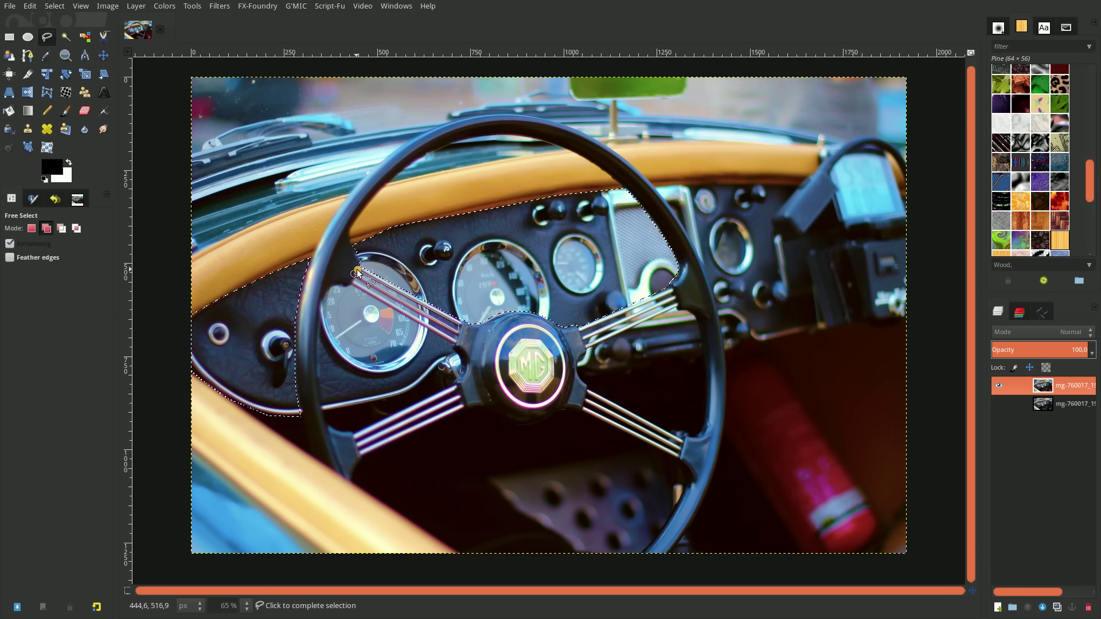
key(Return)
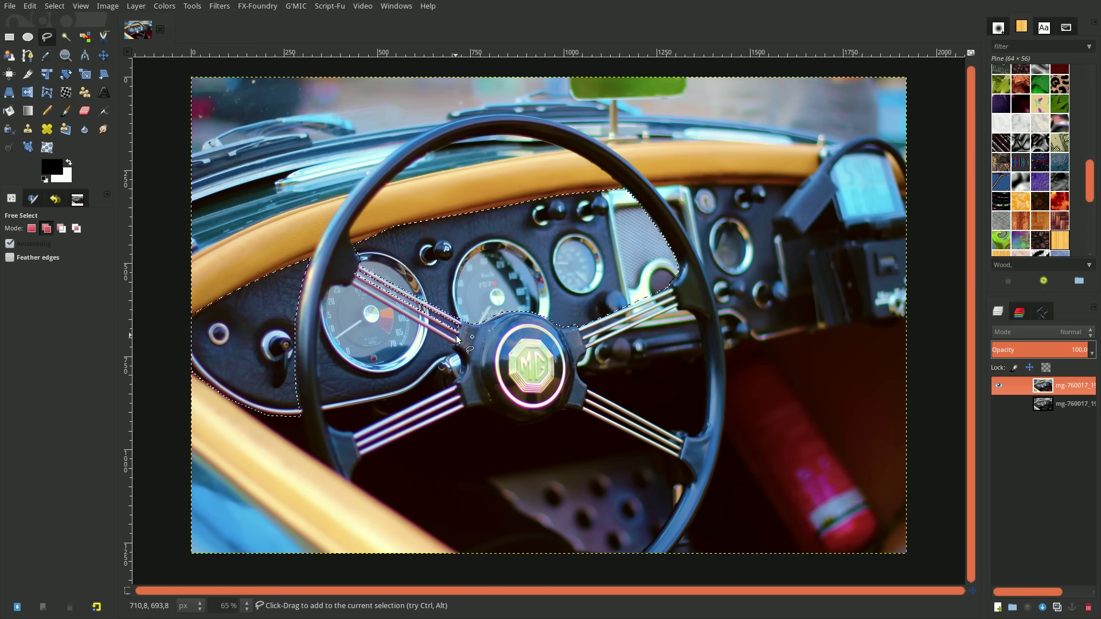
click(356, 280)
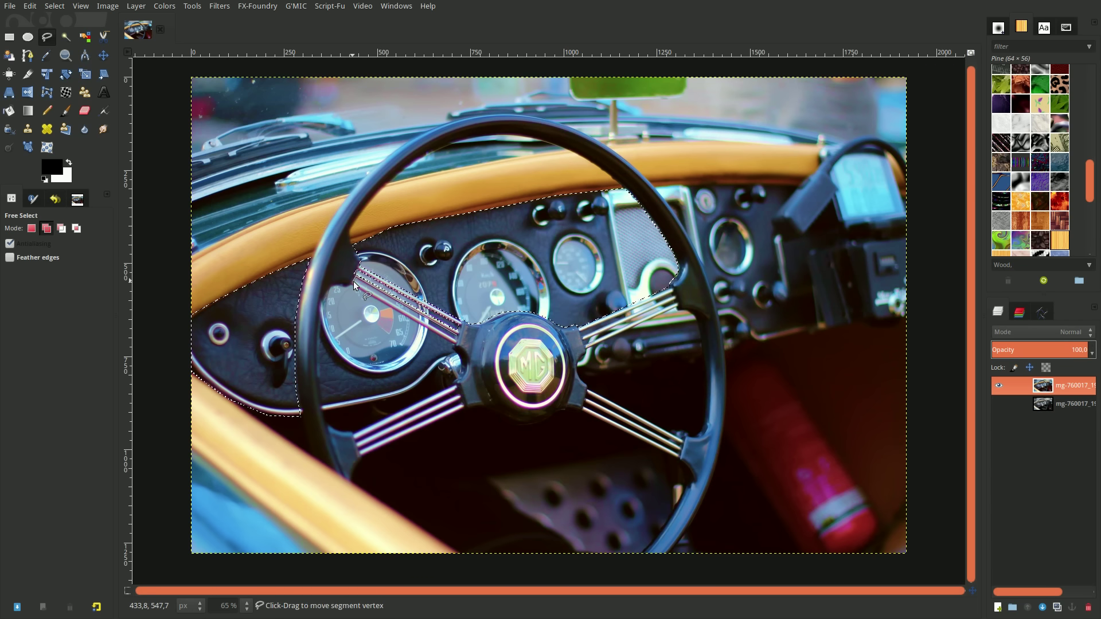
click(458, 339)
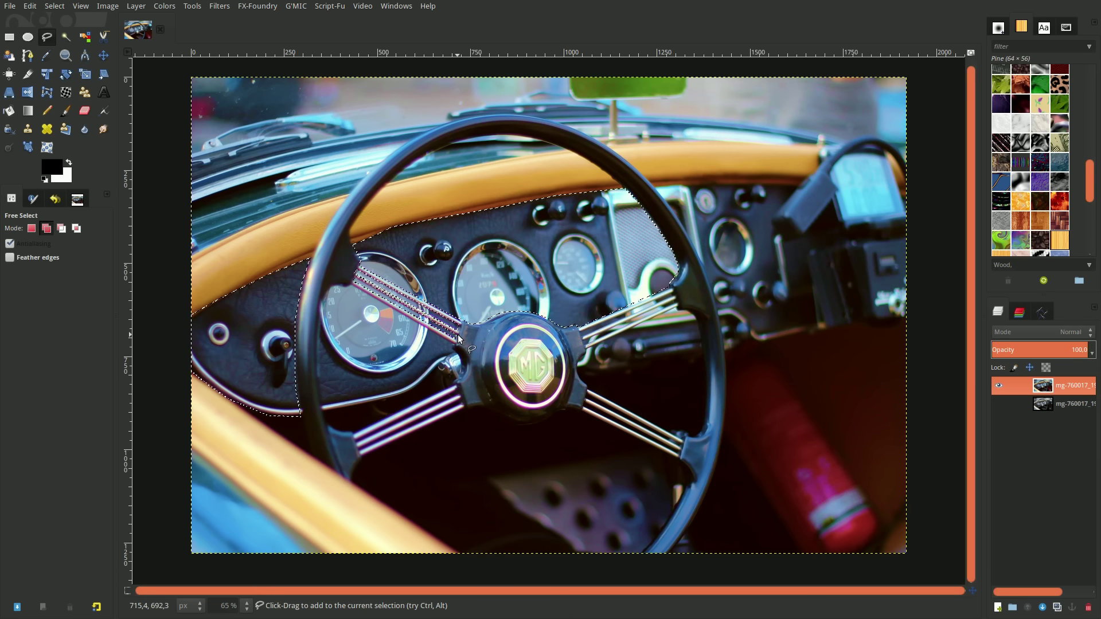
- Add the left-gauge area between wheel rim, lower dashboard edge and spoke to the selection
click(336, 286)
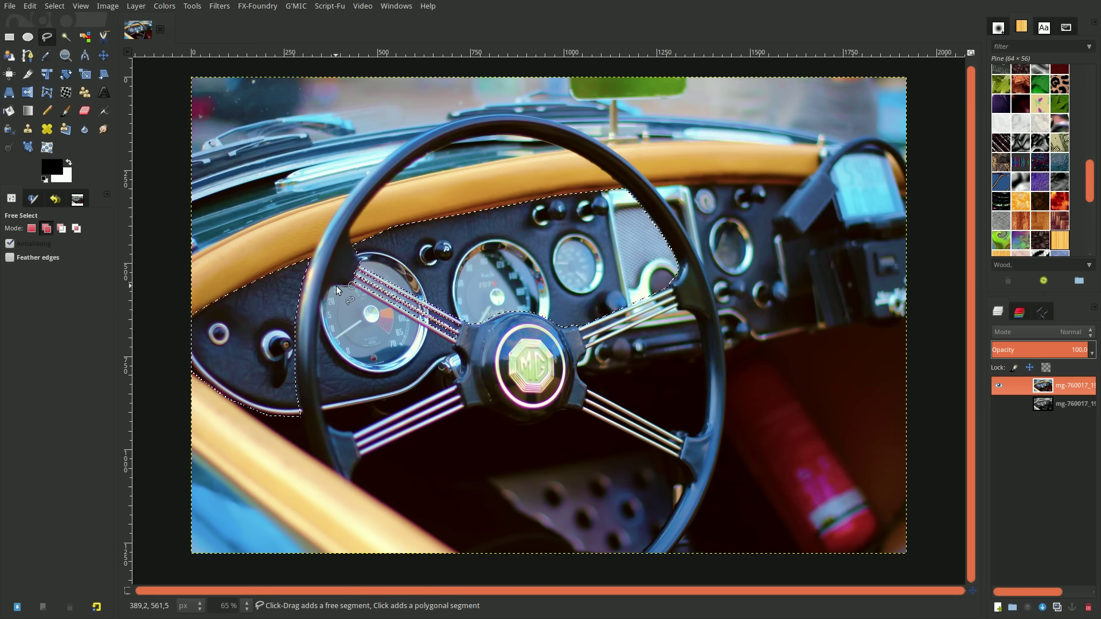
click(325, 290)
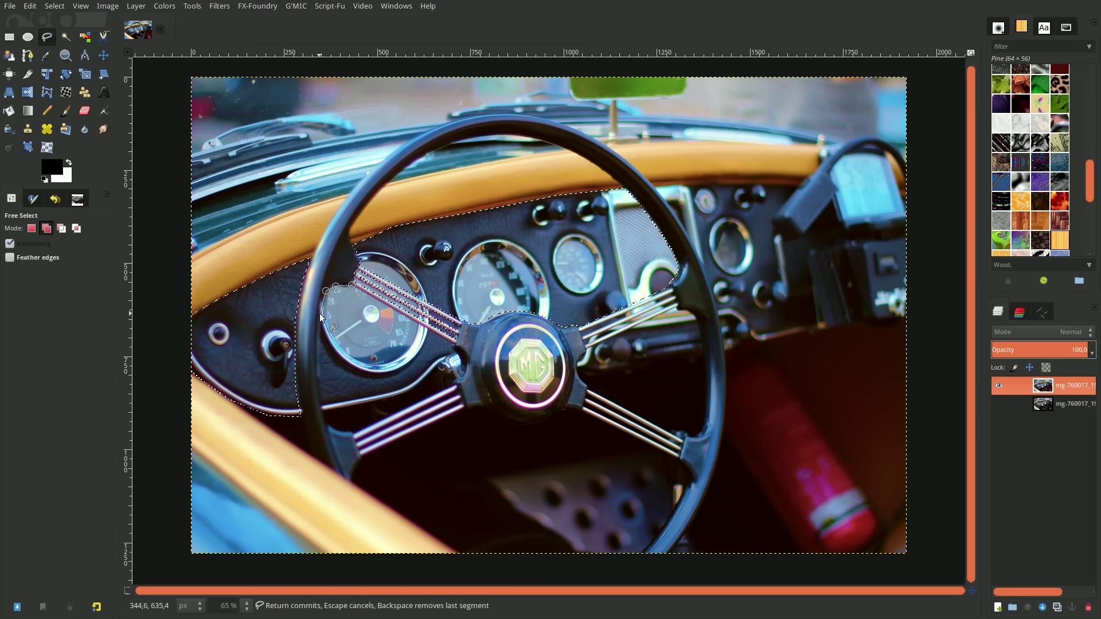
drag(320, 317, 317, 364)
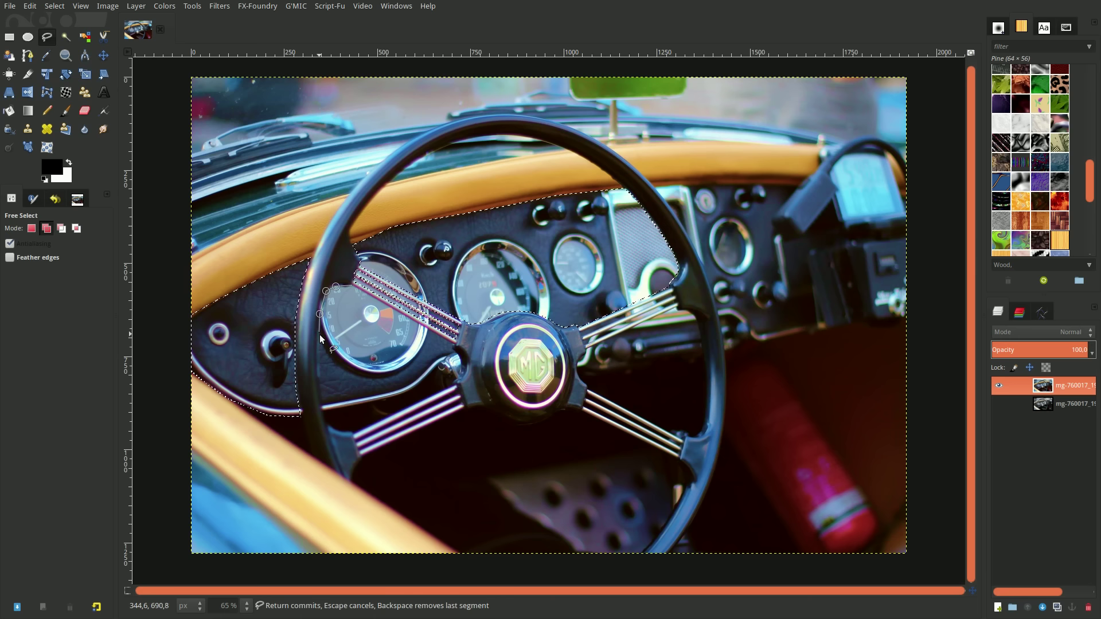
click(321, 405)
click(359, 407)
click(400, 393)
click(424, 383)
click(442, 360)
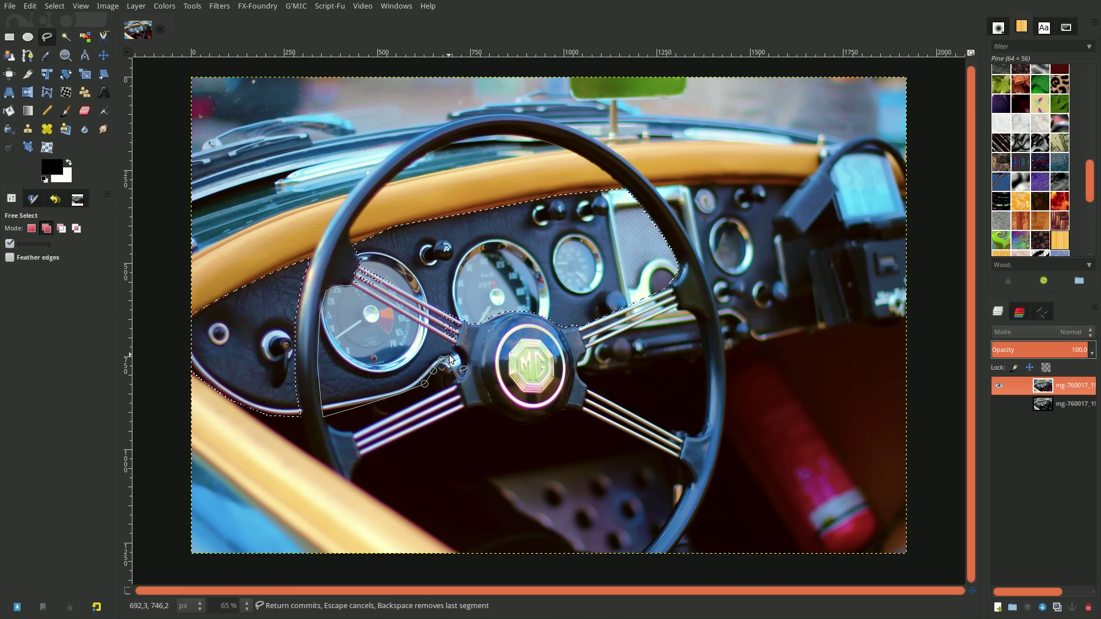
click(450, 356)
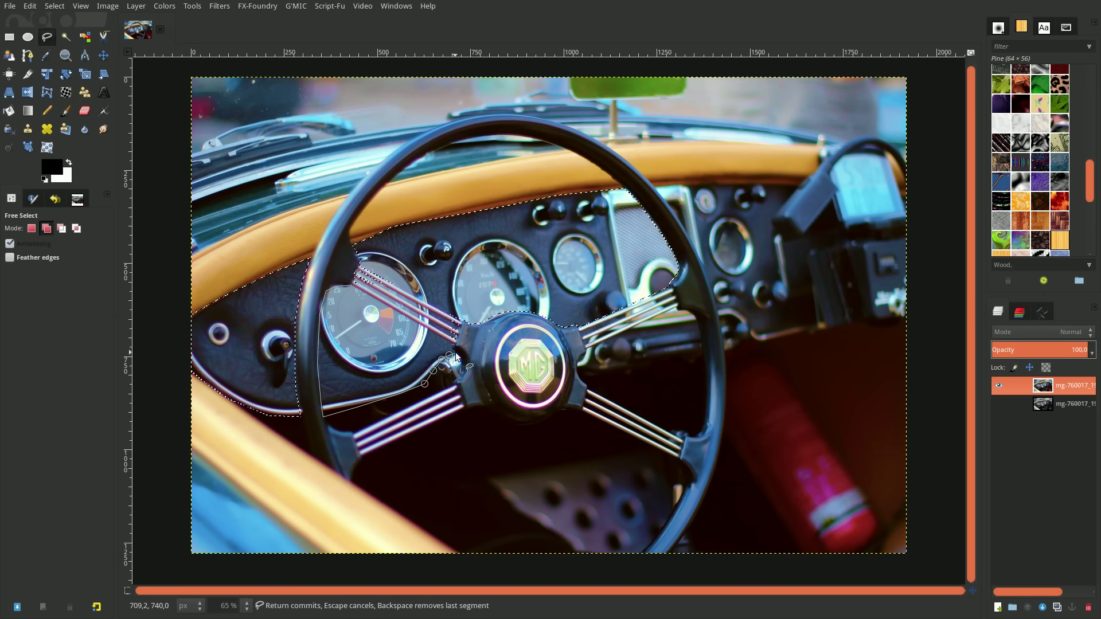
click(376, 302)
click(352, 285)
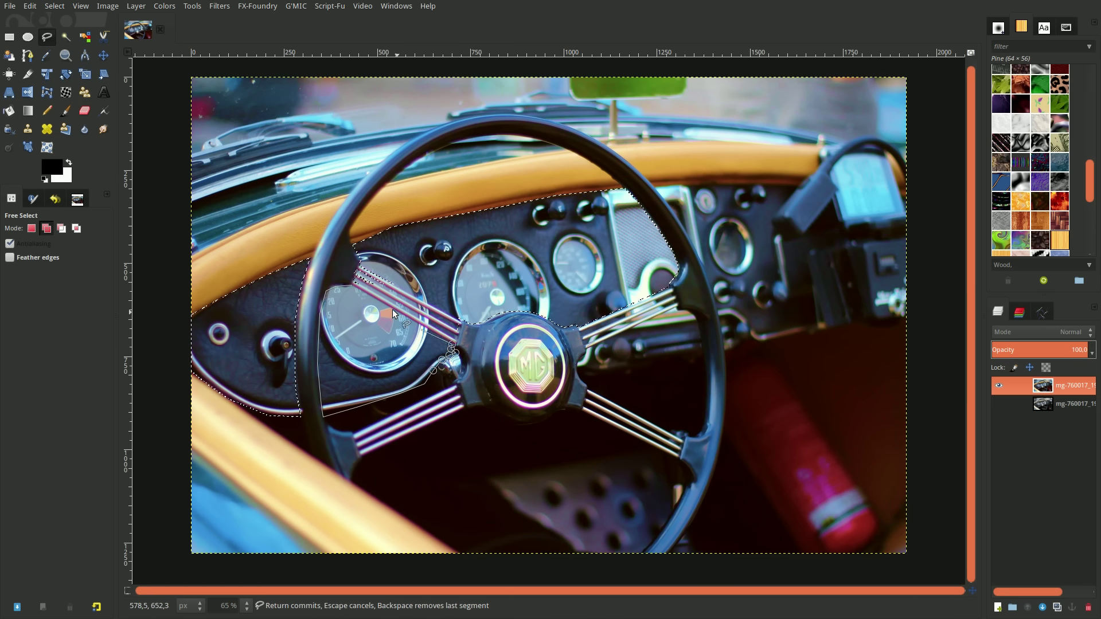
click(352, 286)
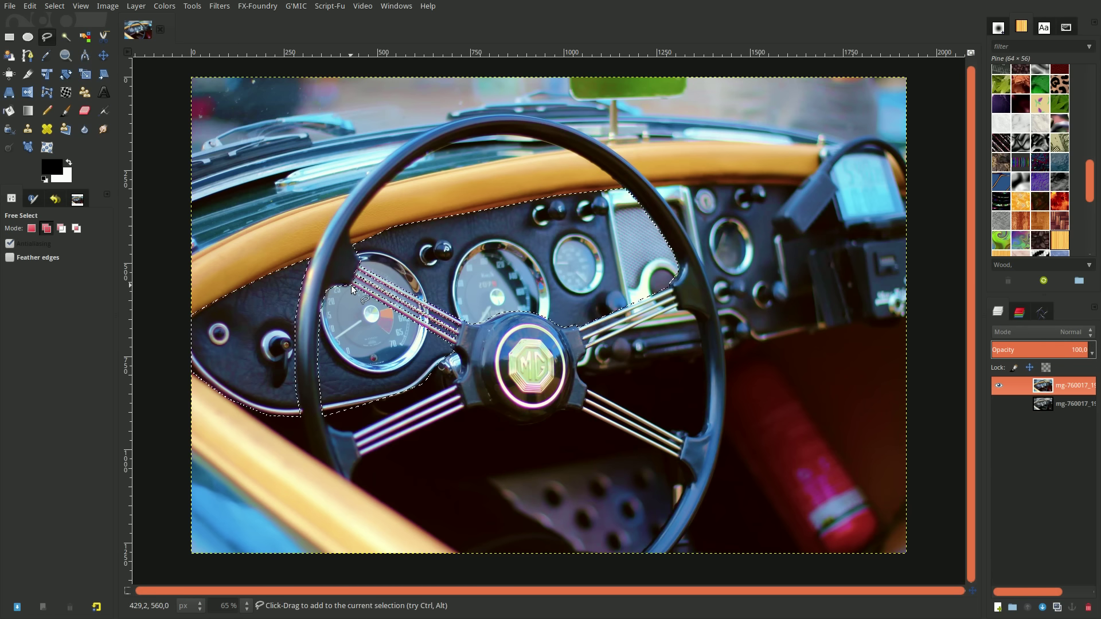
- Add two small outlines around the upper-right spoke near the hub to the selection
click(581, 332)
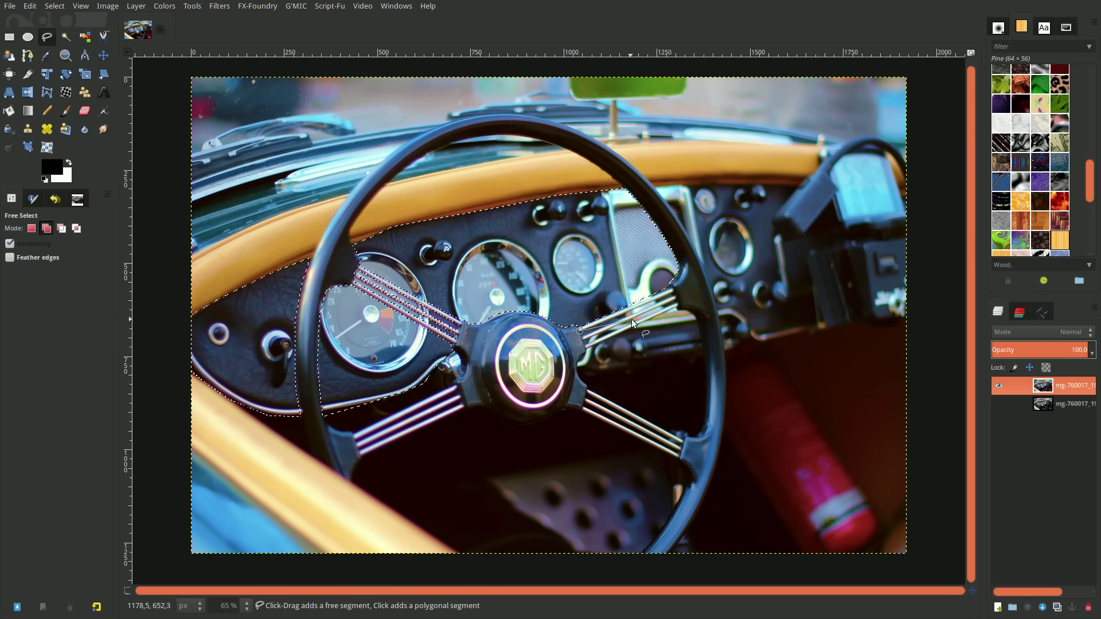
click(672, 292)
click(592, 334)
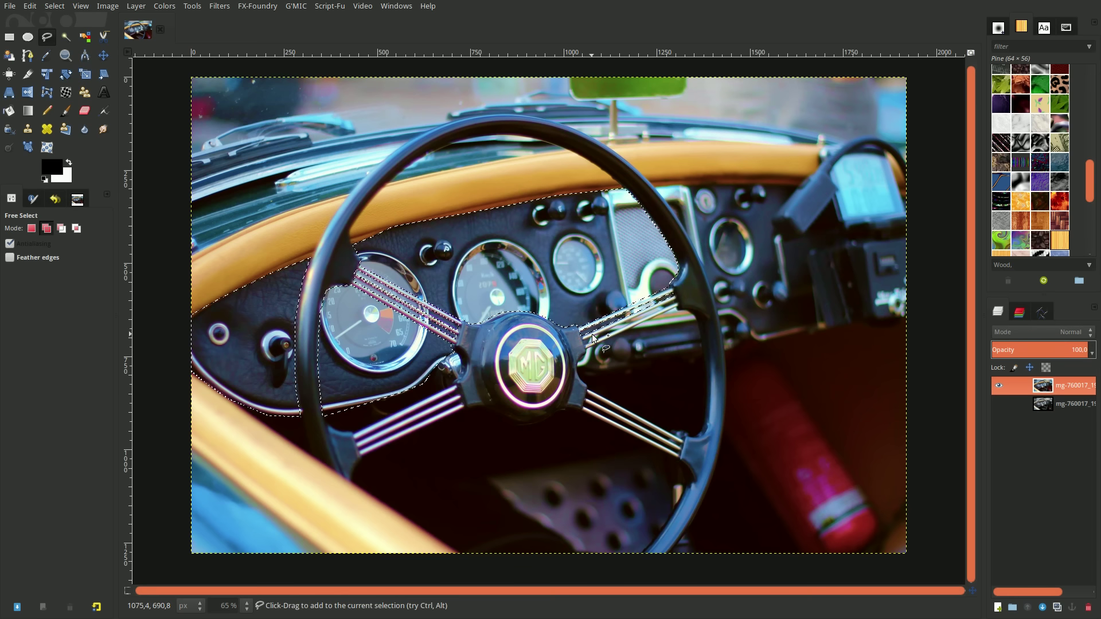
click(673, 300)
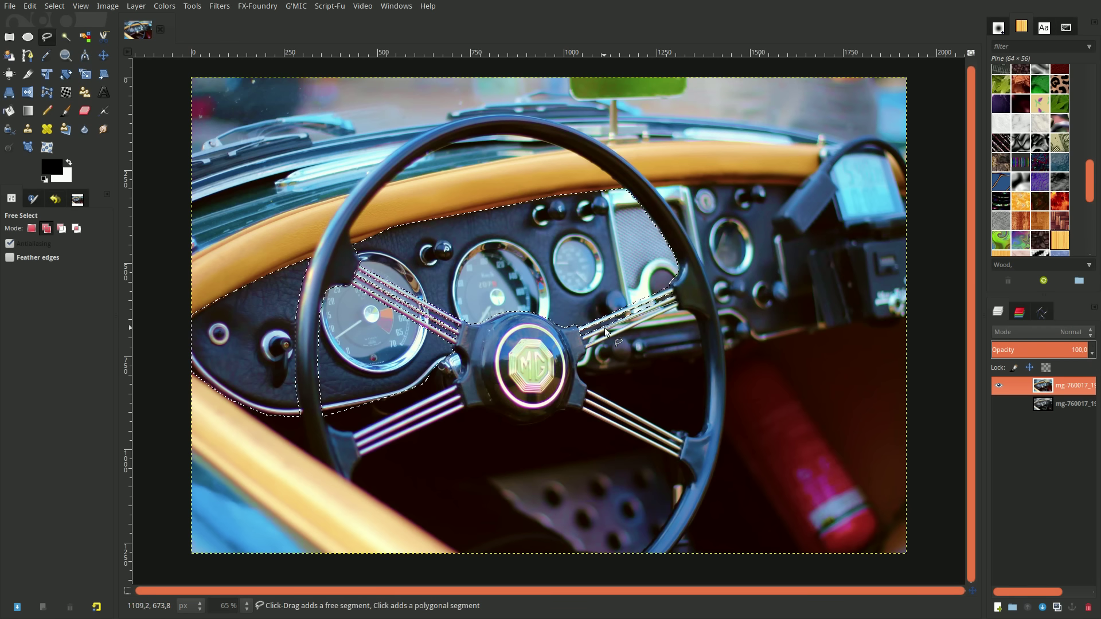
click(611, 328)
click(582, 339)
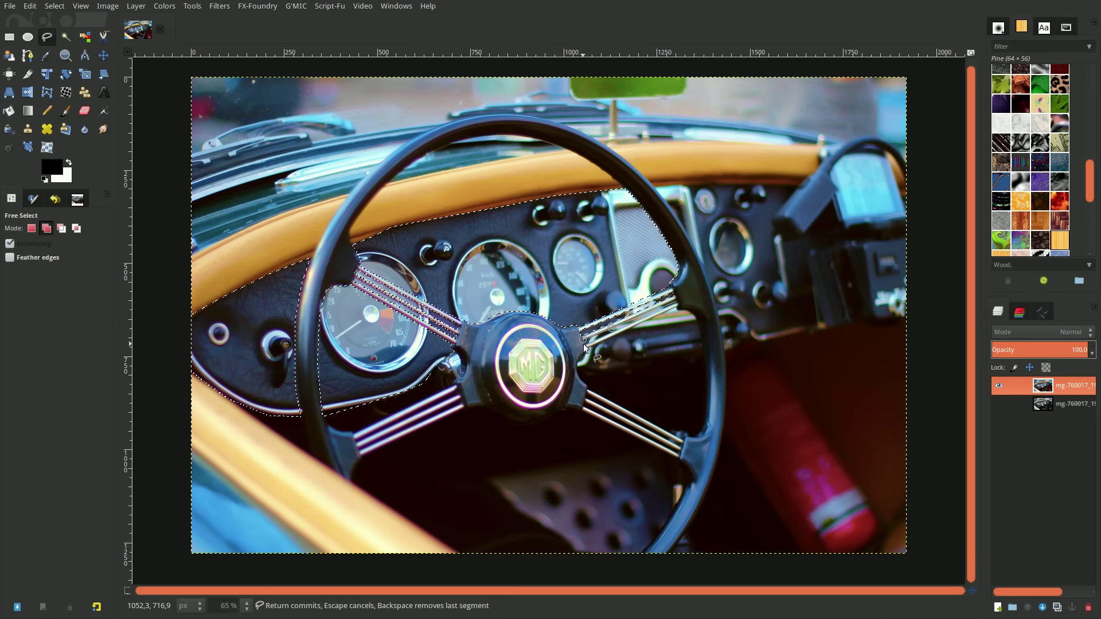
click(675, 299)
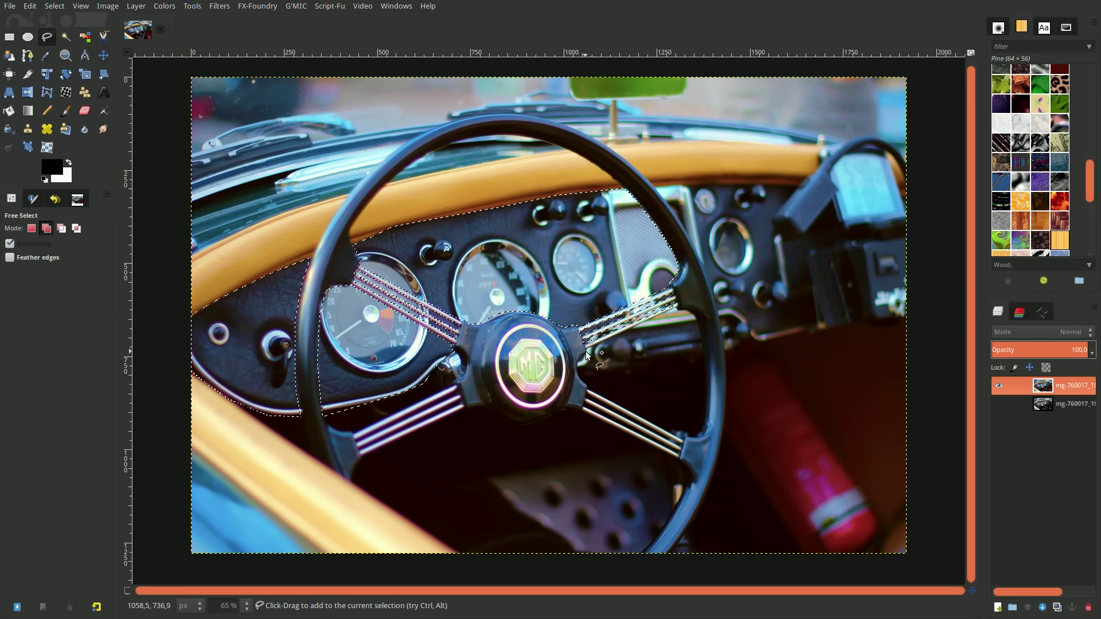
- Add the area below the right spokes, between wheel rim and hub, to the selection
click(676, 312)
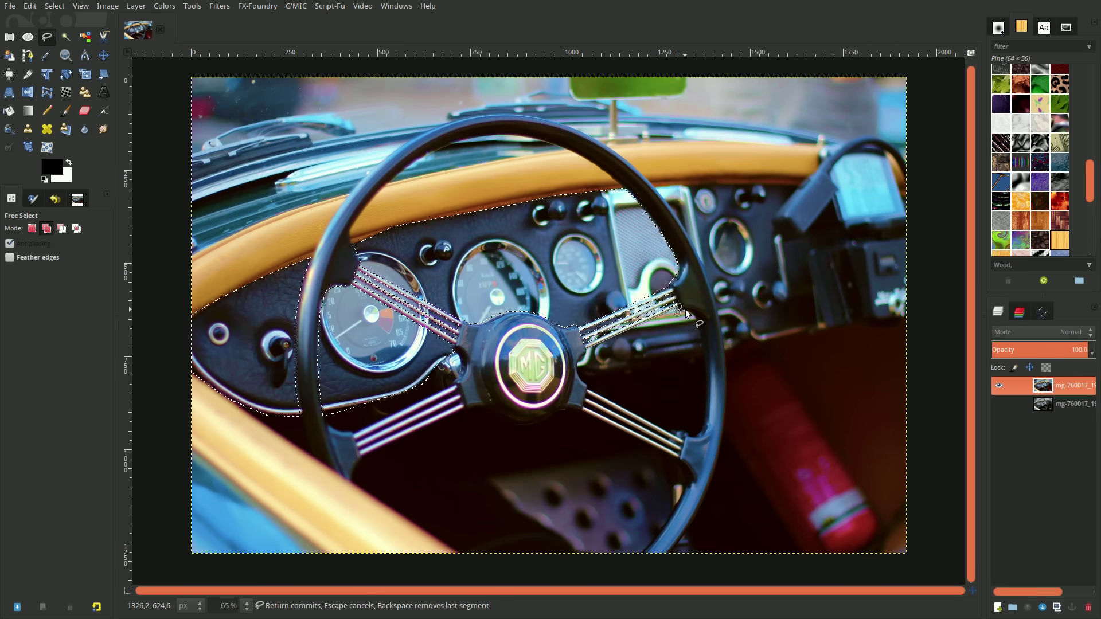
click(685, 309)
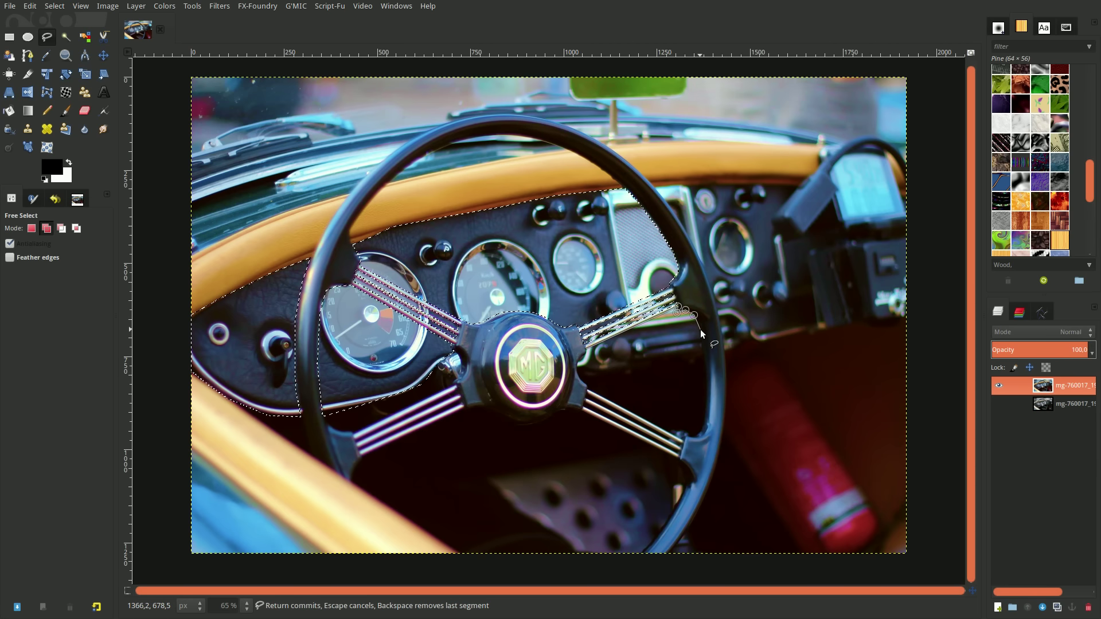
click(700, 330)
click(702, 344)
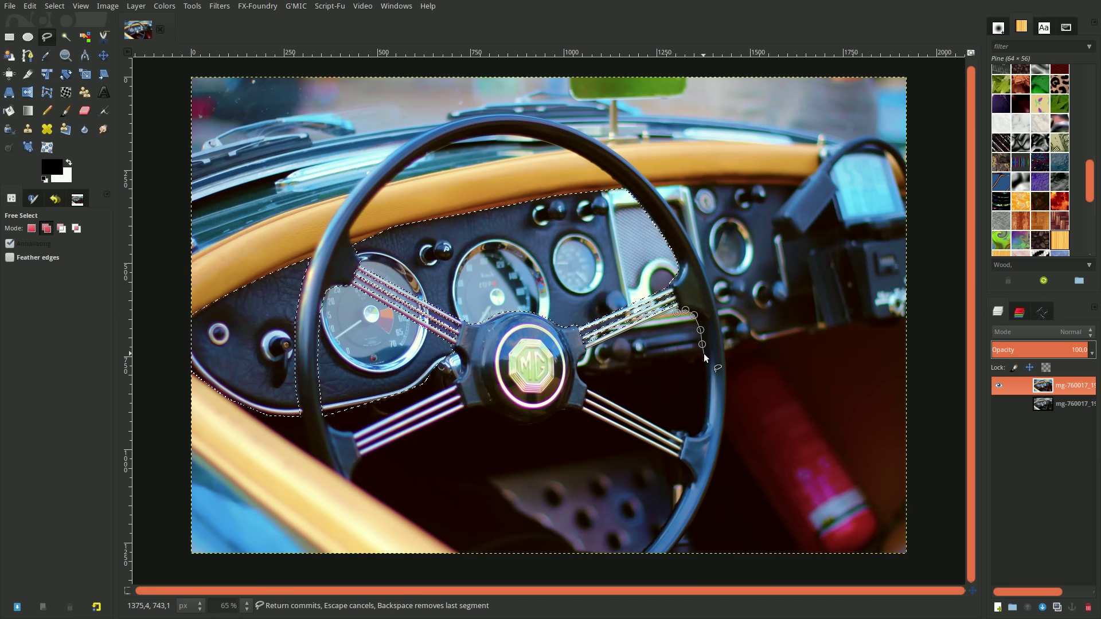
click(703, 354)
click(623, 373)
click(593, 373)
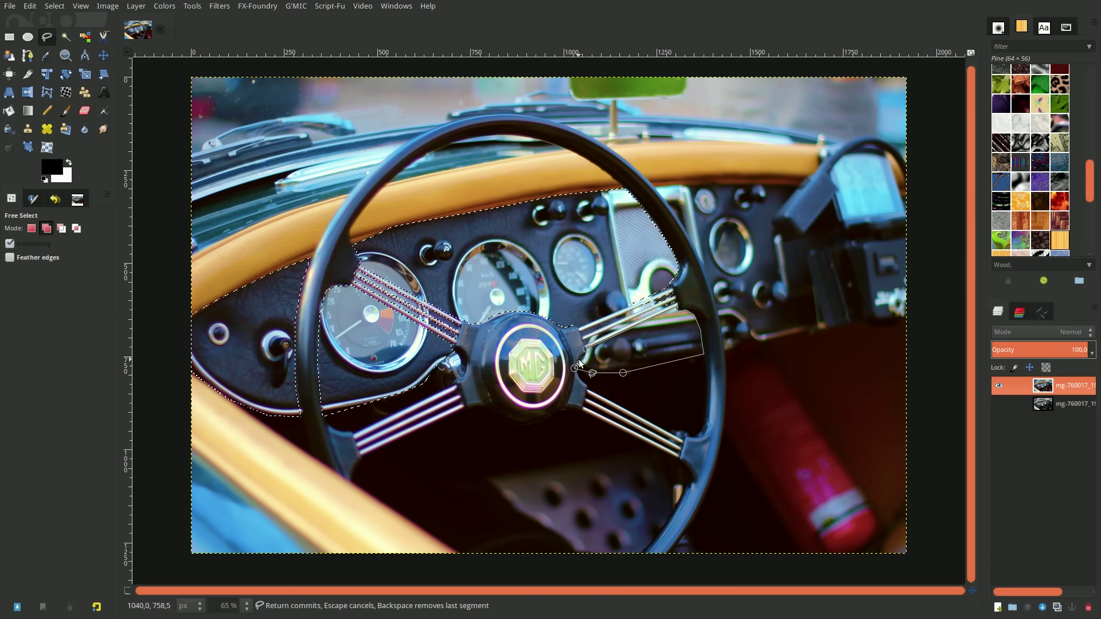
click(585, 349)
key(Return)
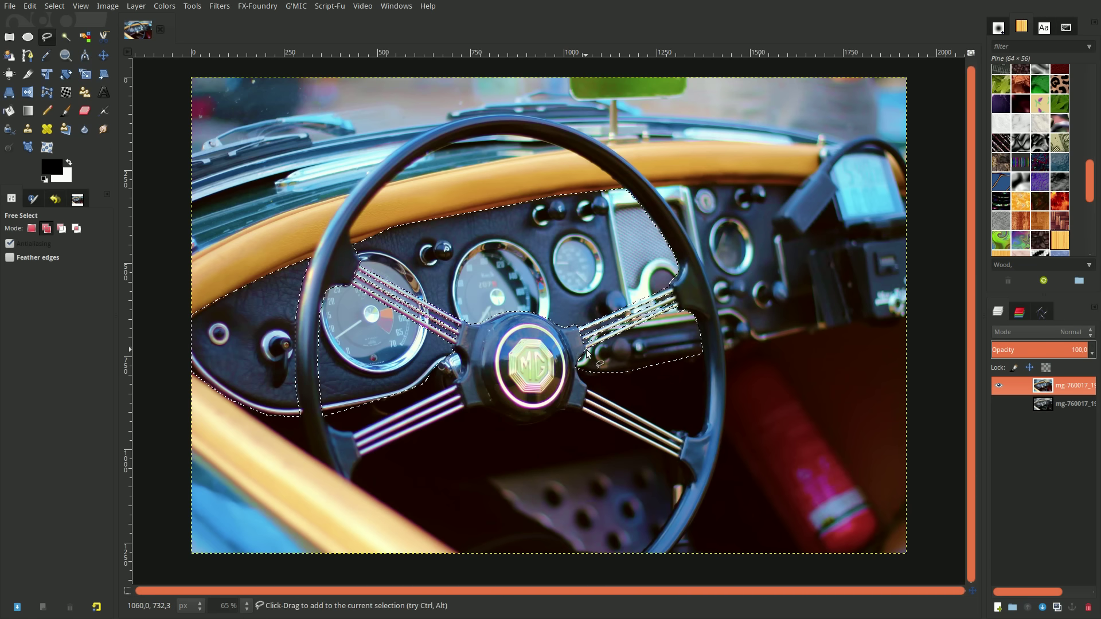
- Outline the right dashboard's top edge around the instrument box and cable
click(653, 187)
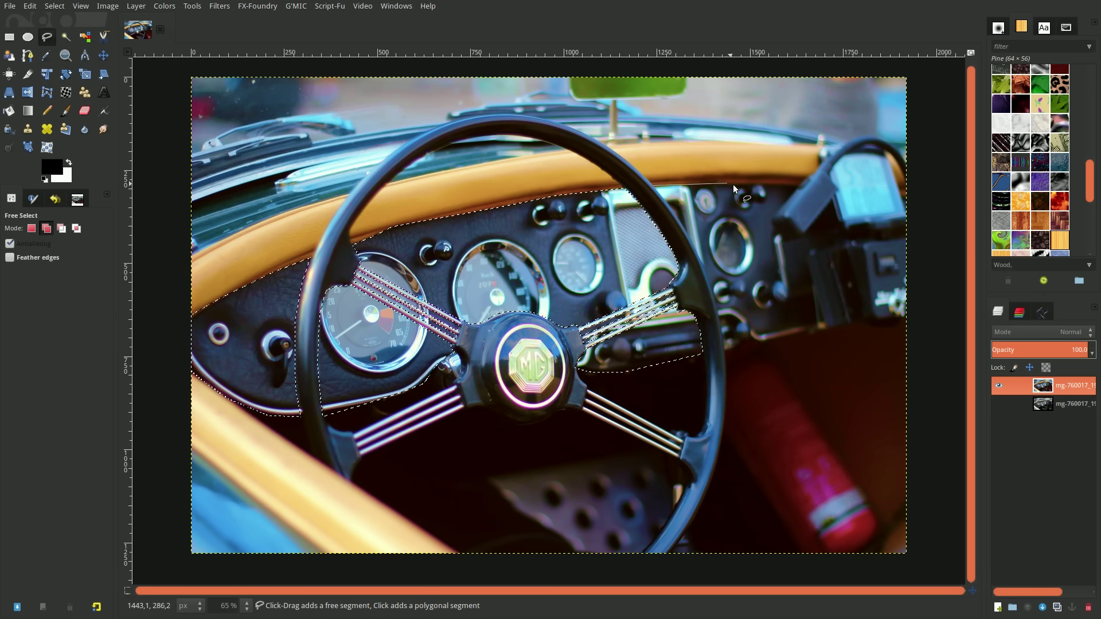
click(787, 183)
click(797, 184)
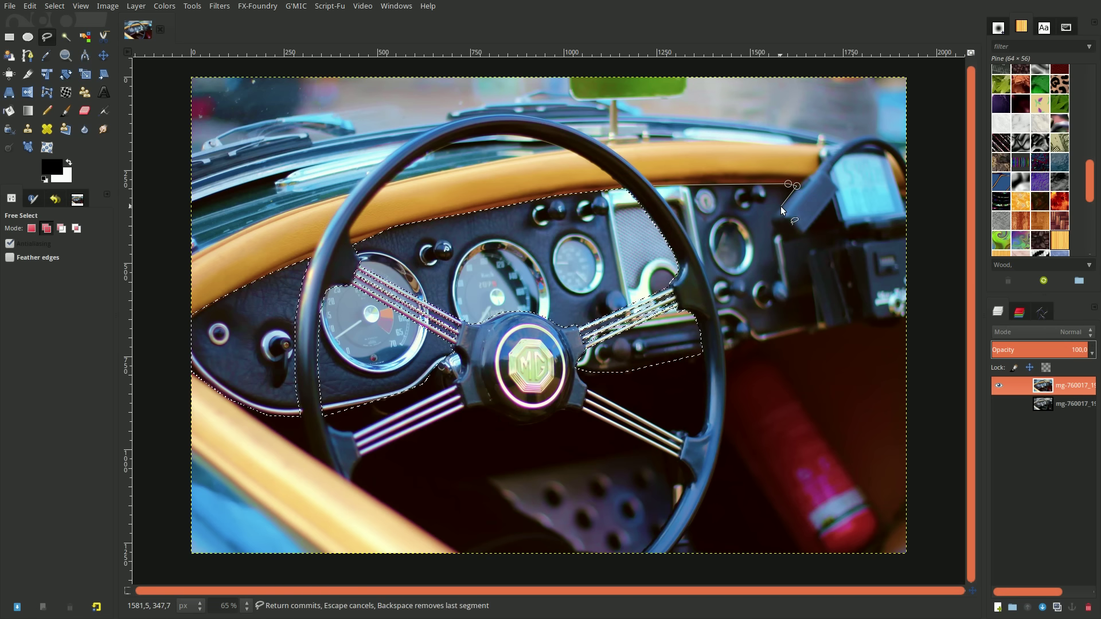
click(780, 207)
click(773, 227)
click(797, 239)
click(826, 205)
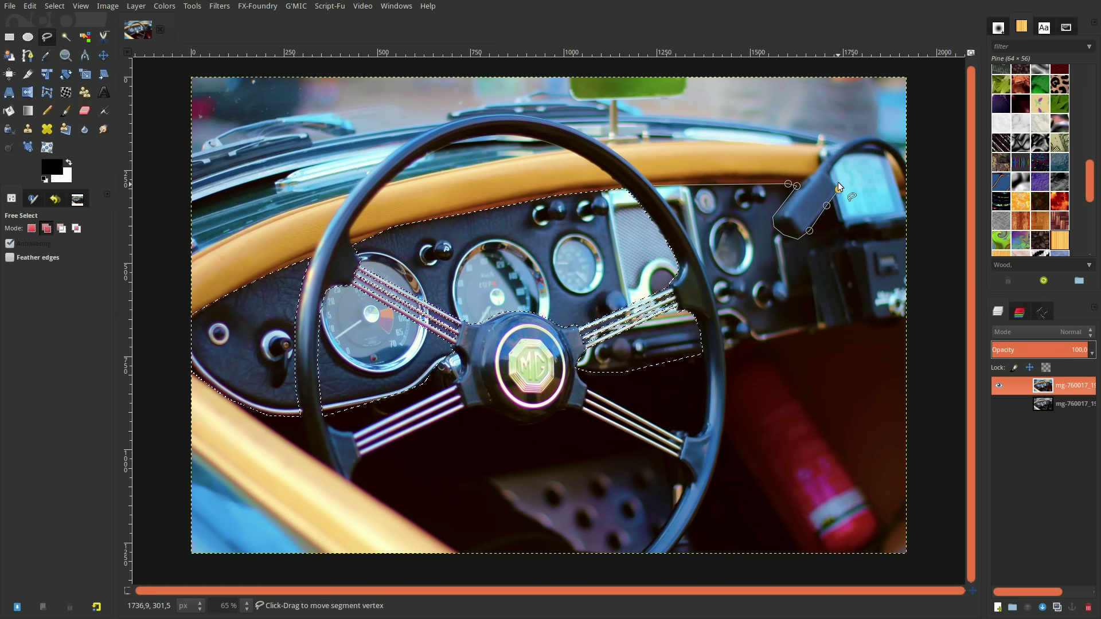
click(833, 182)
click(828, 176)
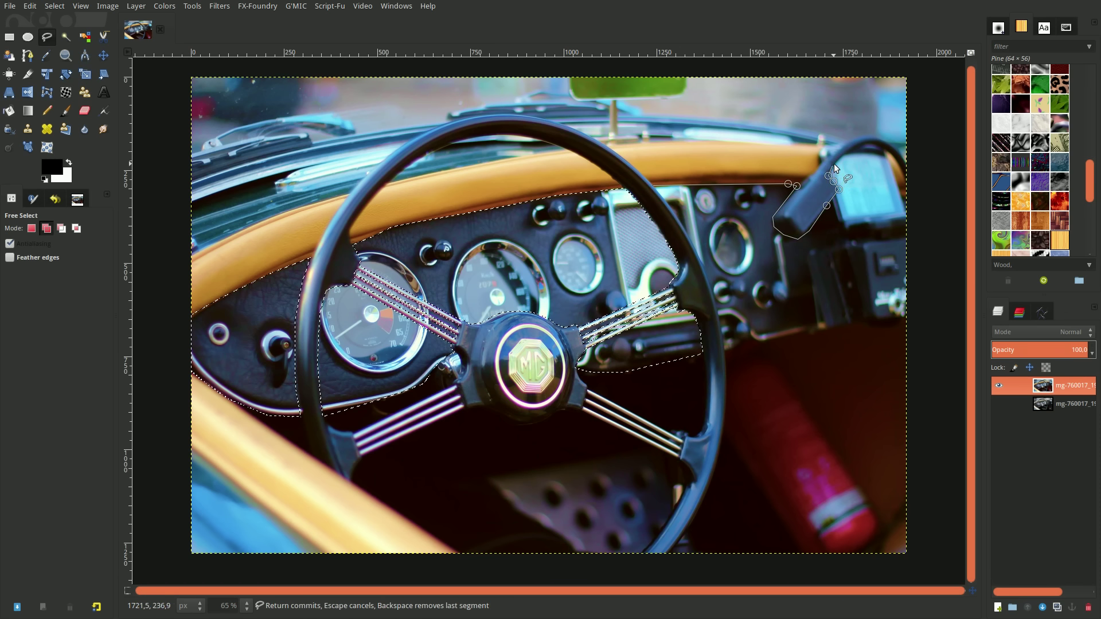
click(835, 164)
click(848, 152)
click(862, 143)
- Finish the right dashboard outline down its right side, along the lower edge and wheel rim
click(897, 161)
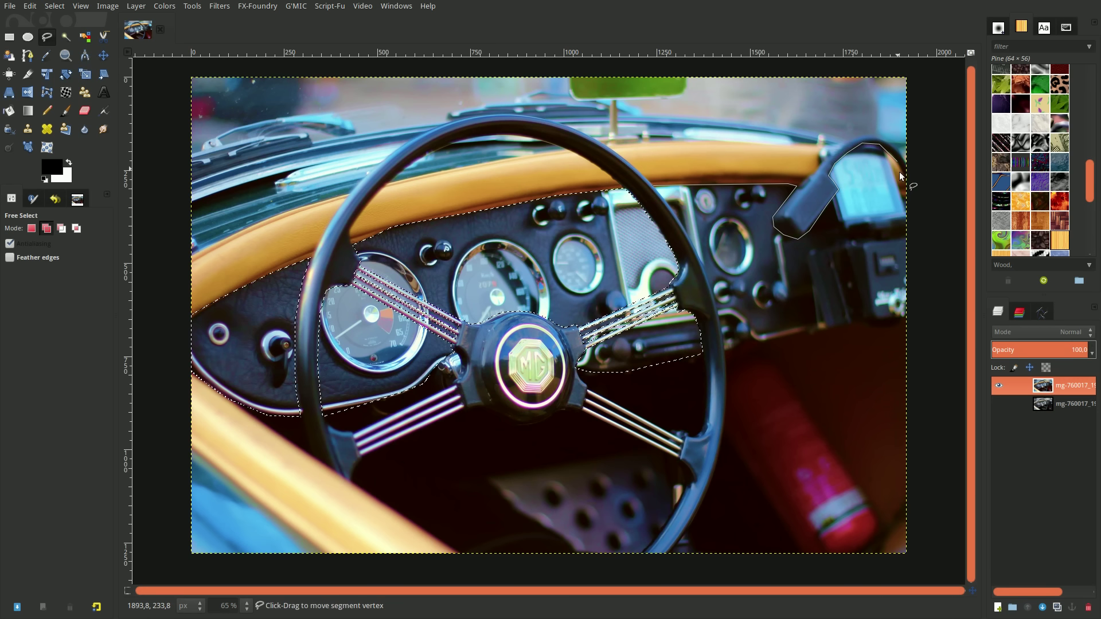
click(915, 198)
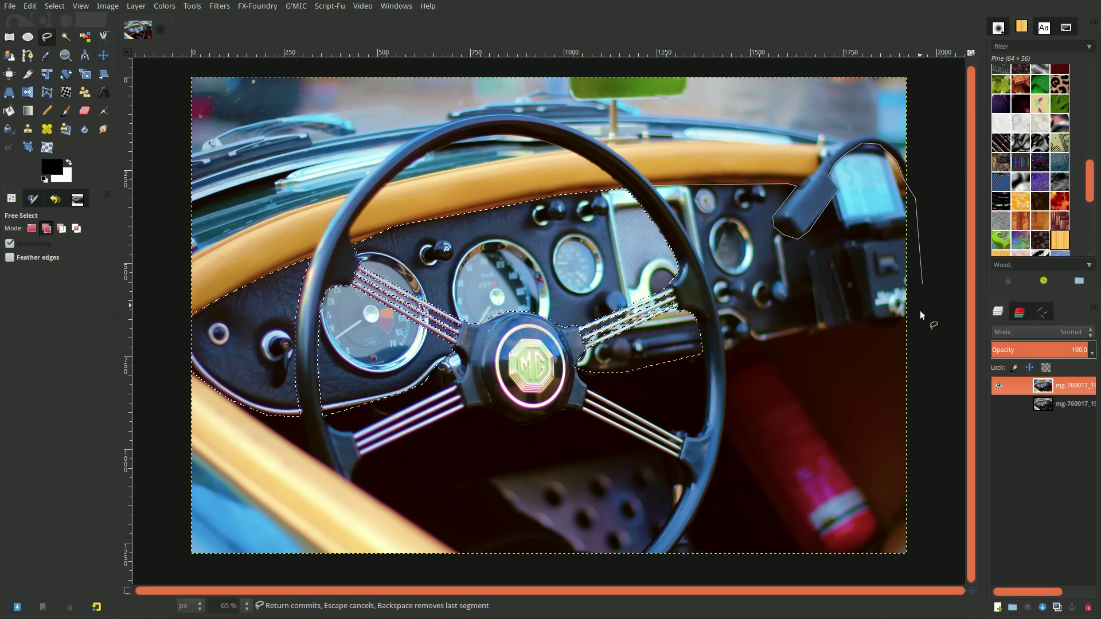
click(911, 323)
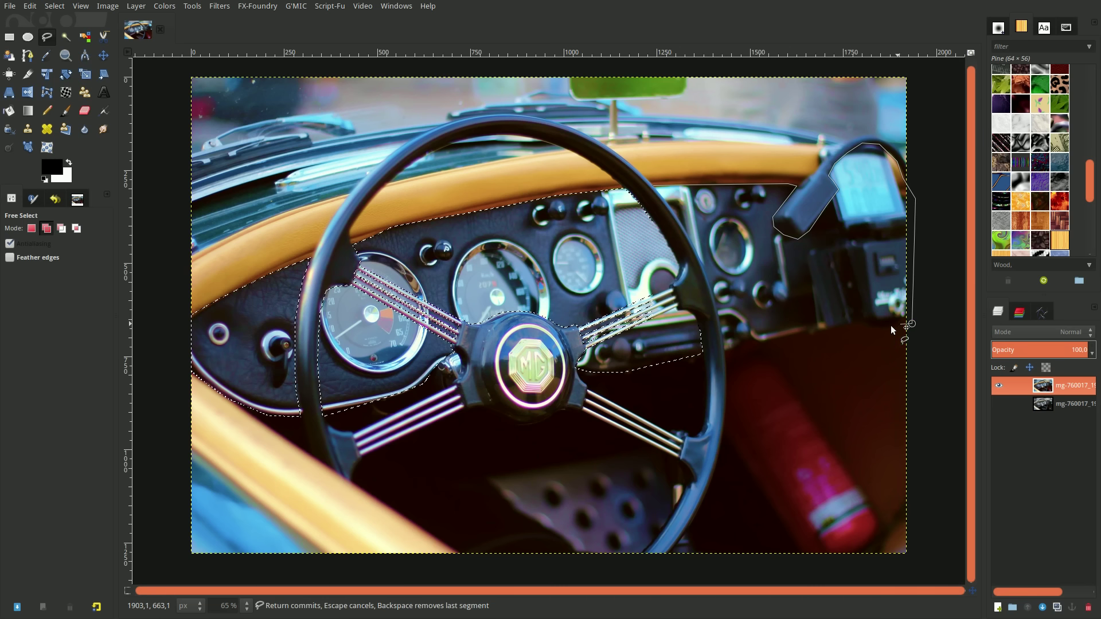
click(900, 324)
click(867, 324)
click(815, 332)
click(751, 347)
click(726, 352)
click(694, 245)
click(681, 224)
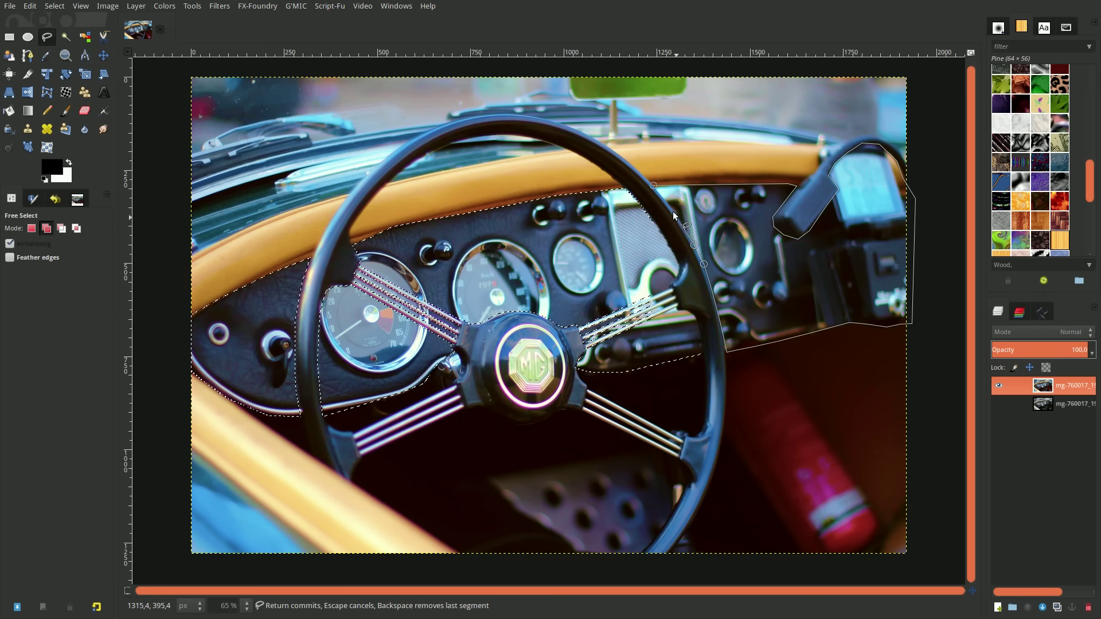
click(652, 185)
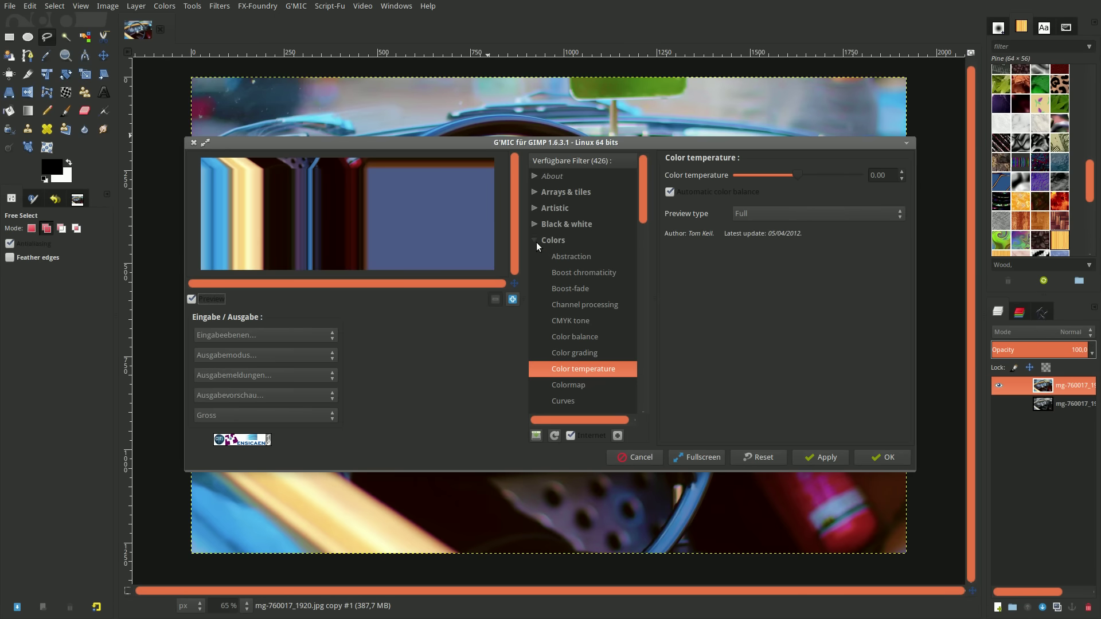
- Sharpen the selection with G'MIC Sharpen [octave sharpening]: Scales 4, radius 5.00, Amount 3.00
click(553, 304)
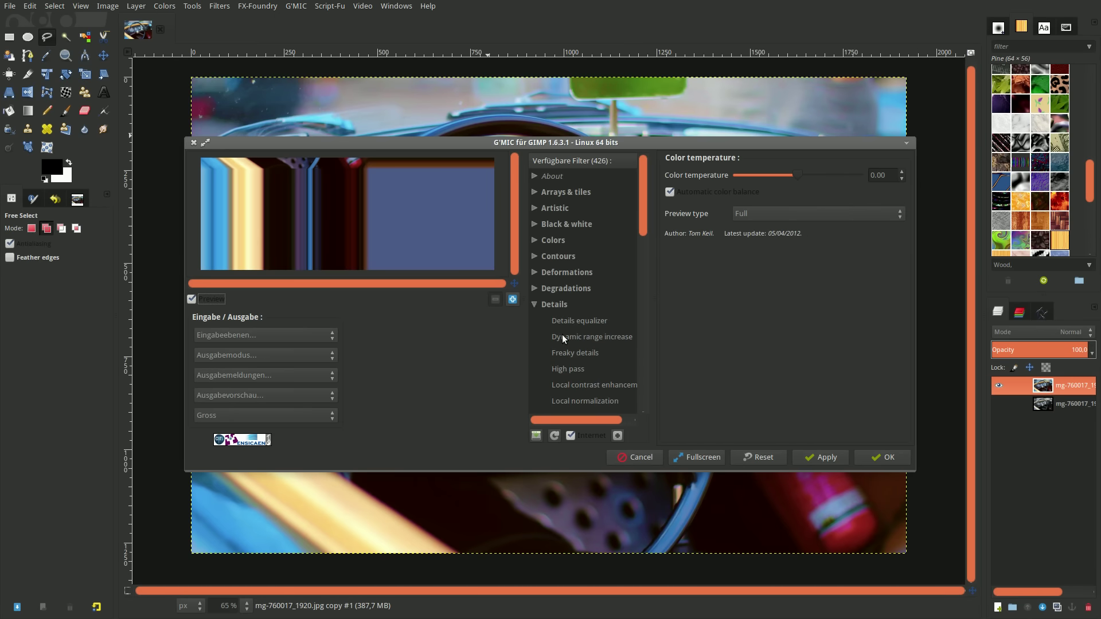
scroll(572, 335, down, 4)
scroll(602, 331, down, 3)
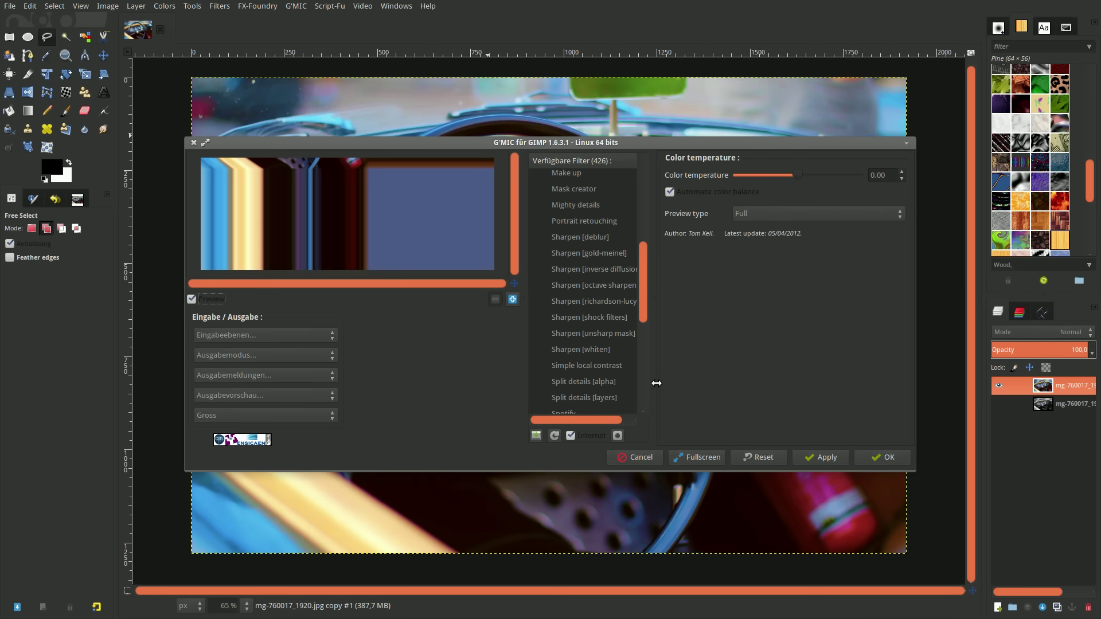
click(599, 286)
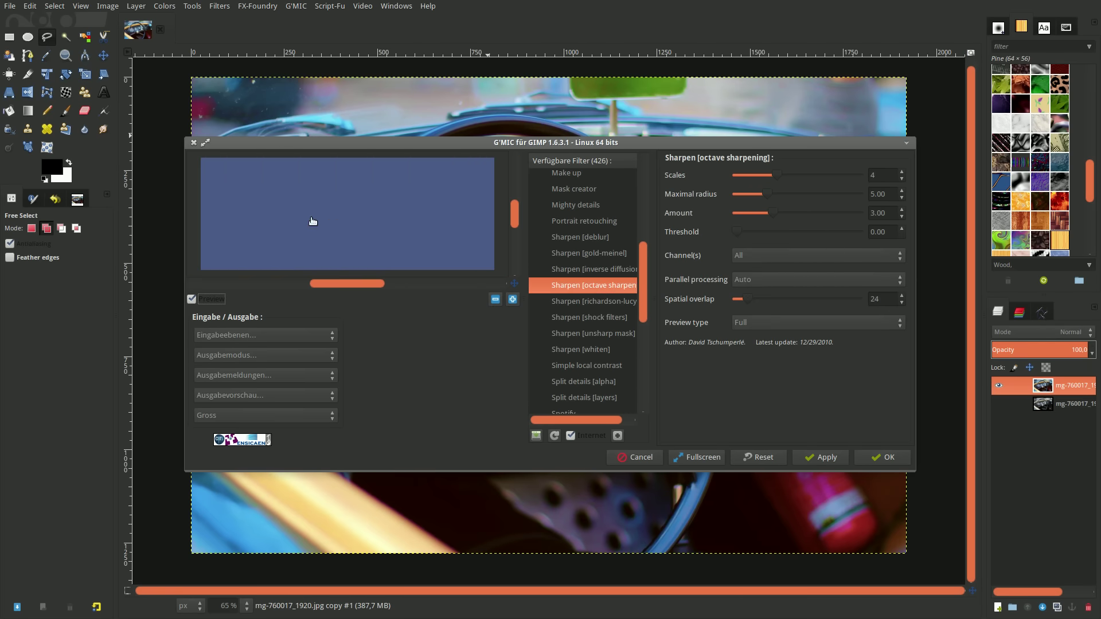
click(496, 299)
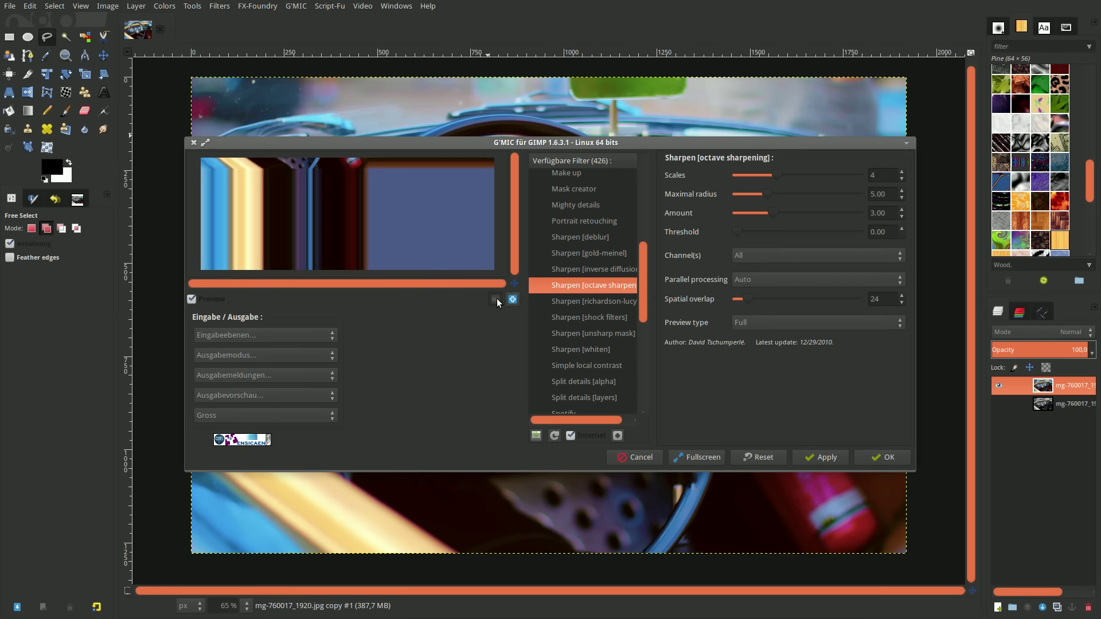
click(886, 458)
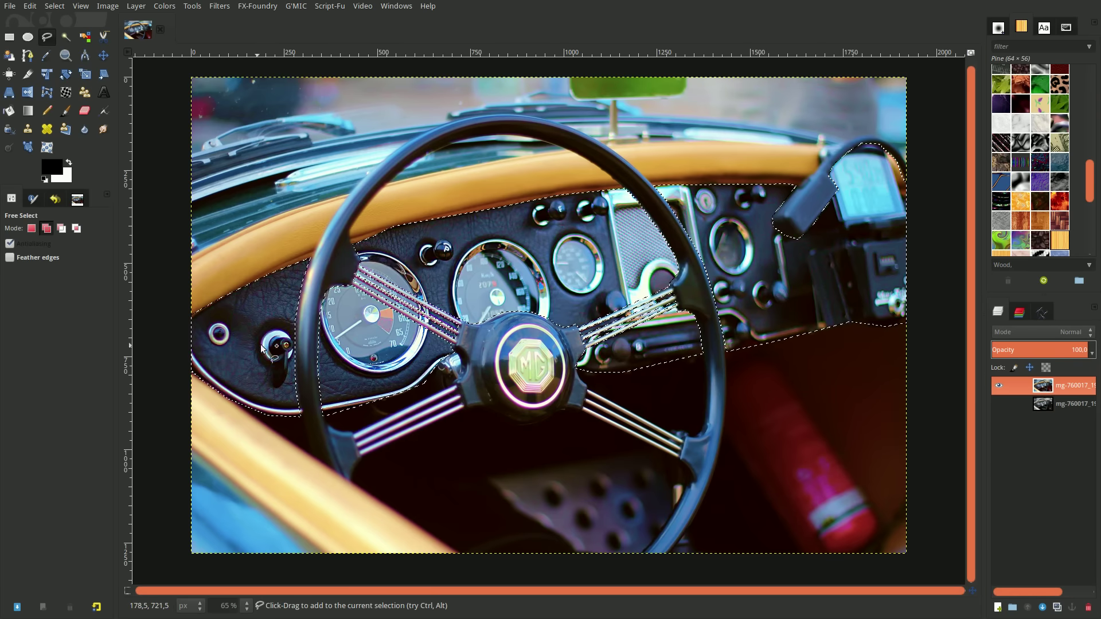
- Undo and redo the sharpening to compare the dashboard before and after
click(30, 6)
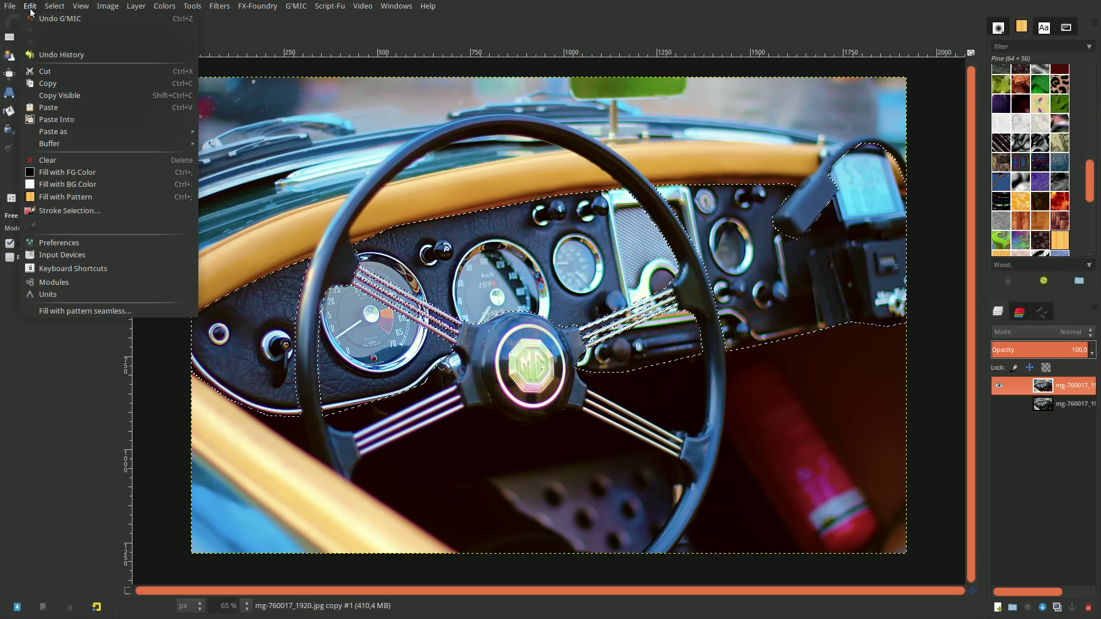
click(34, 19)
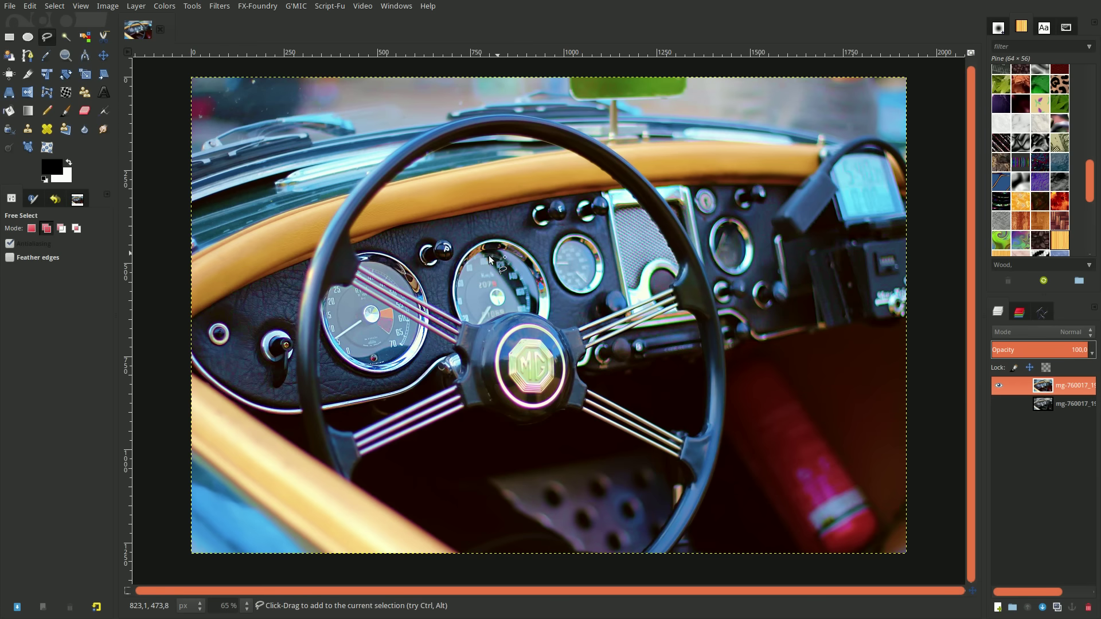
key(ctrl+y)
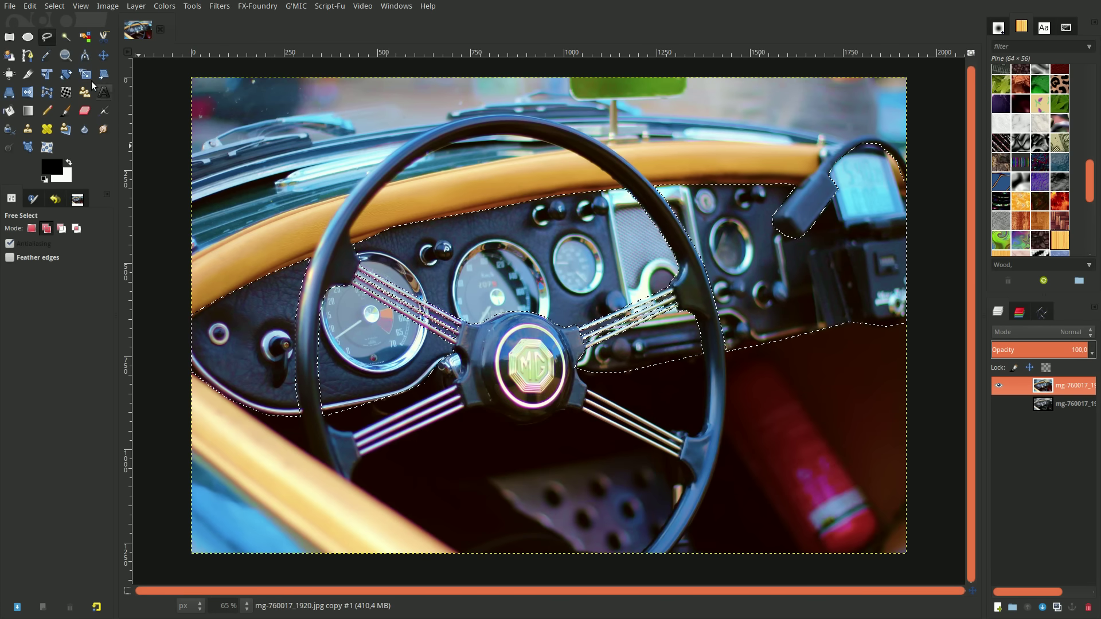
click(30, 6)
click(34, 31)
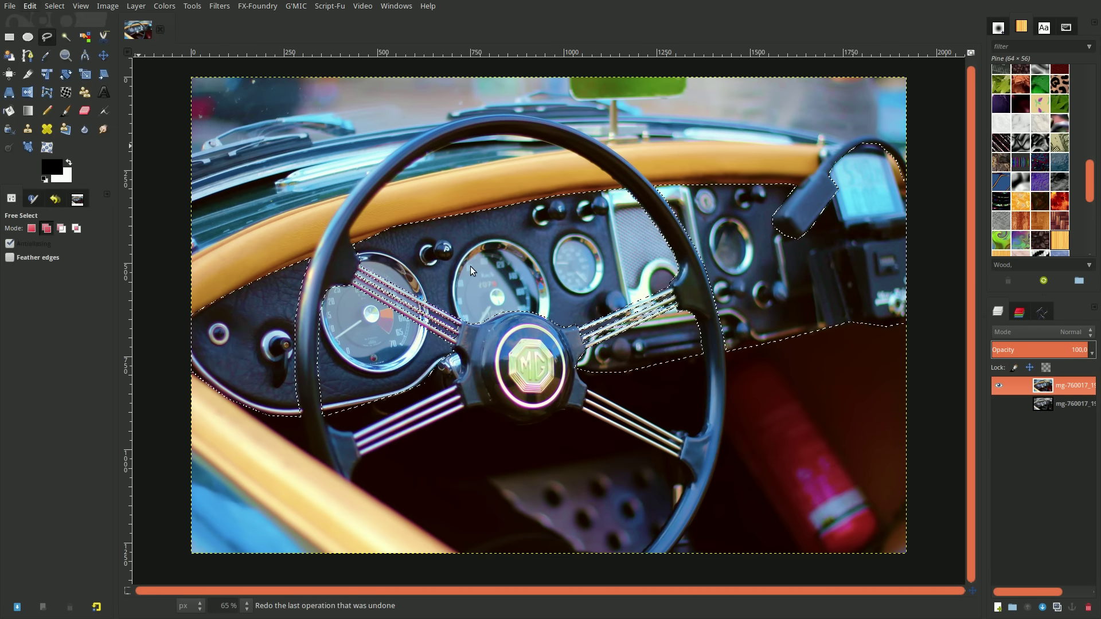
key(ctrl+z)
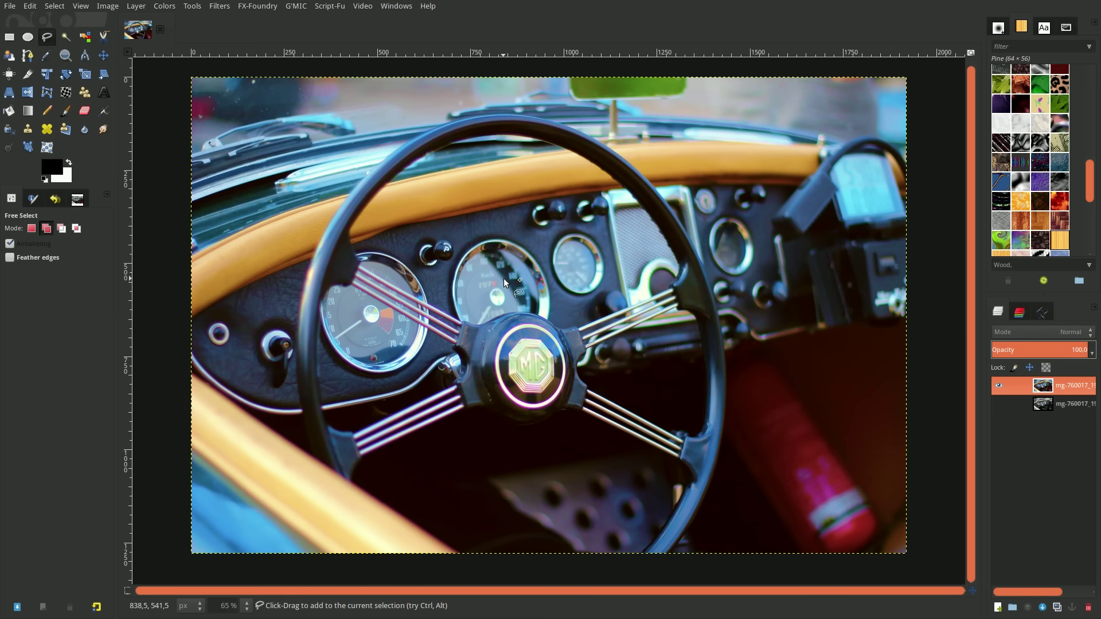
key(ctrl+y)
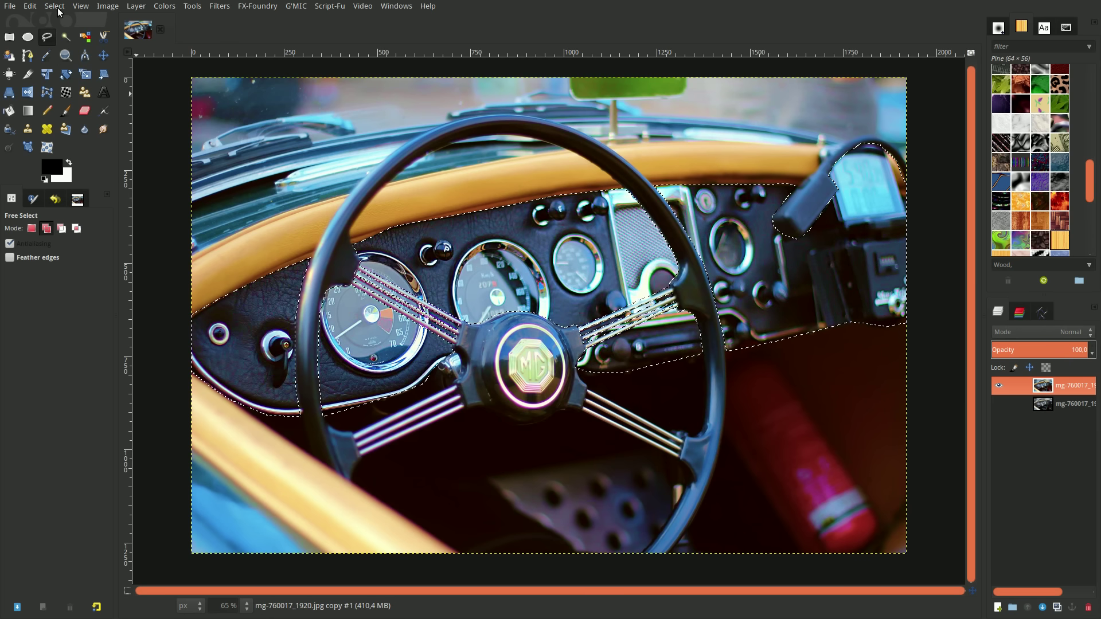
- Clear the selection and toggle the top layer to compare with the original photo
click(55, 6)
click(67, 31)
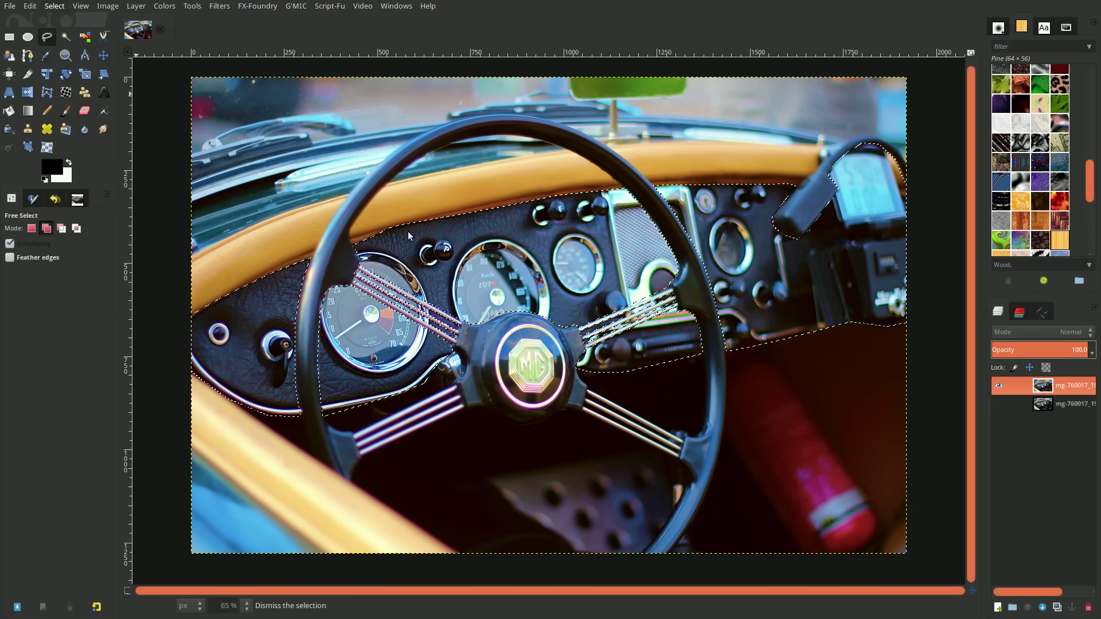
click(999, 385)
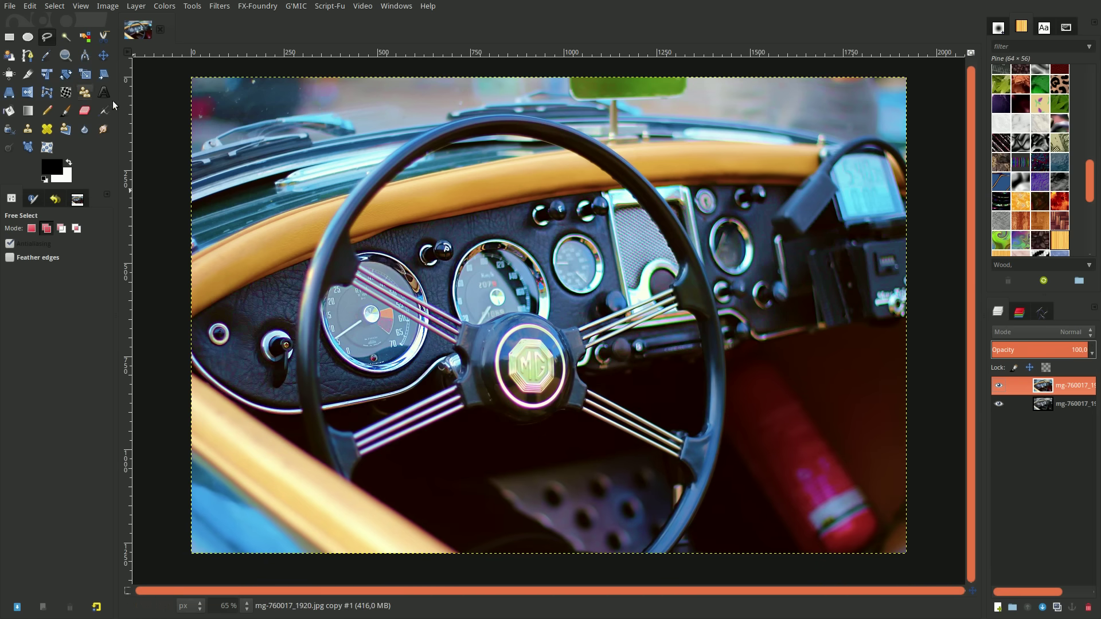
- Select the dark area right of the steering wheel down to the photo's bottom edge
click(724, 361)
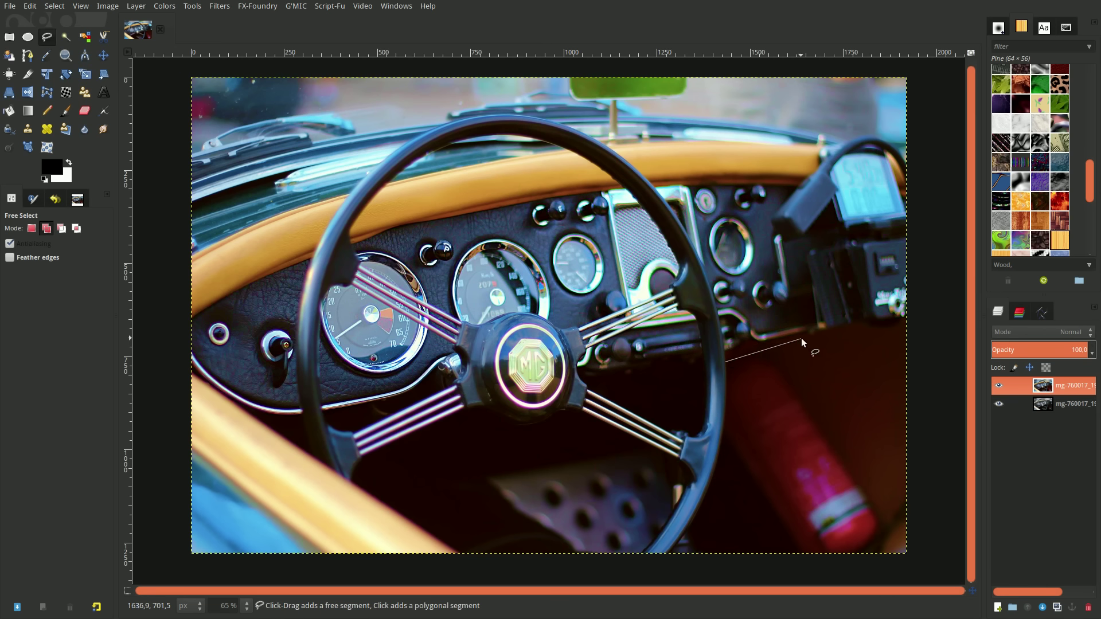
click(742, 347)
click(869, 328)
click(910, 318)
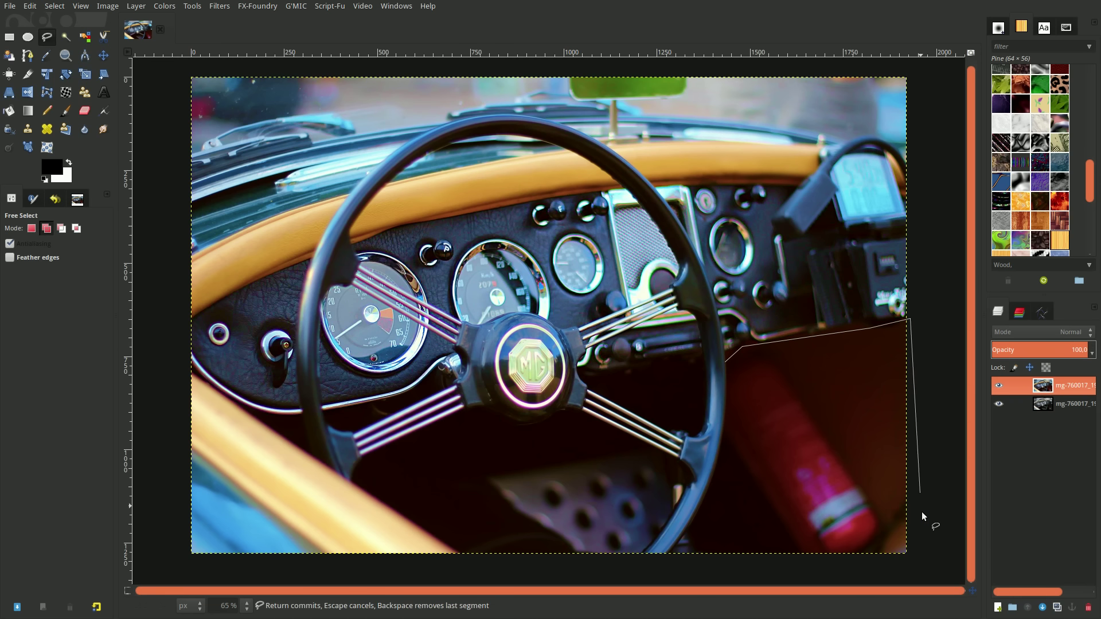
click(651, 569)
click(673, 551)
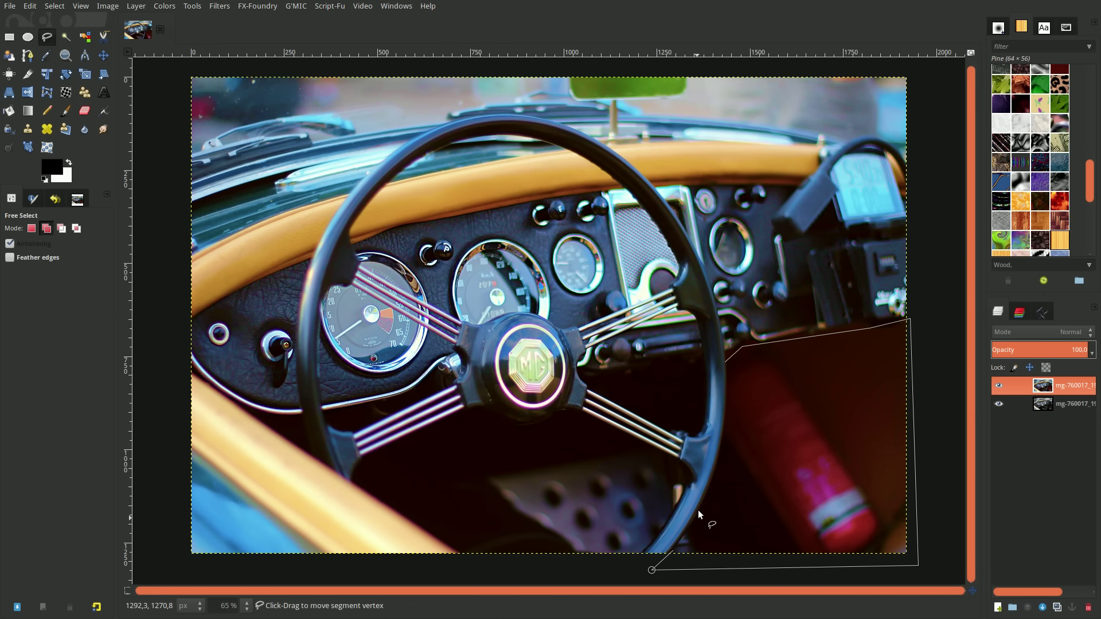
click(698, 510)
drag(713, 475, 723, 434)
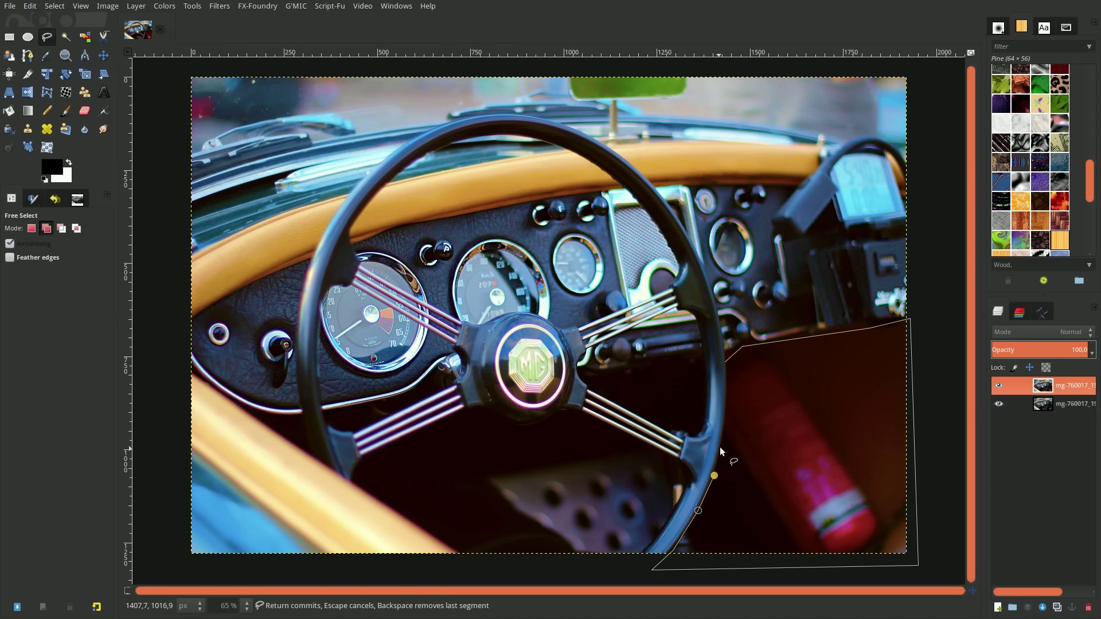
click(726, 416)
click(726, 387)
click(725, 362)
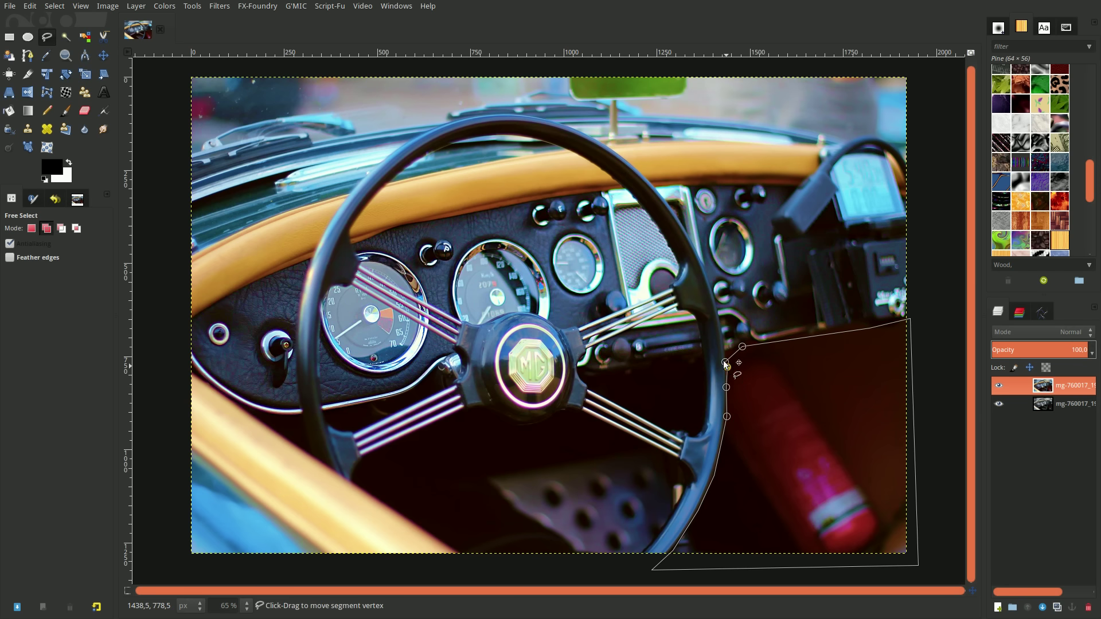
key(Return)
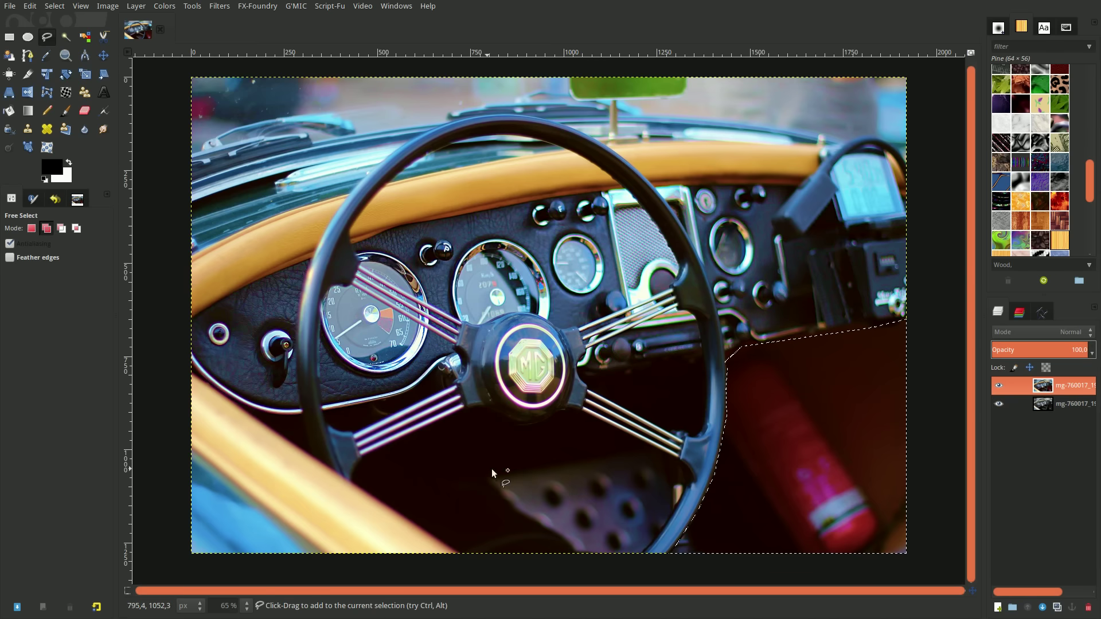
- Add the footwell below the wheel hub, between the lower spokes, to the selection
click(351, 480)
click(377, 449)
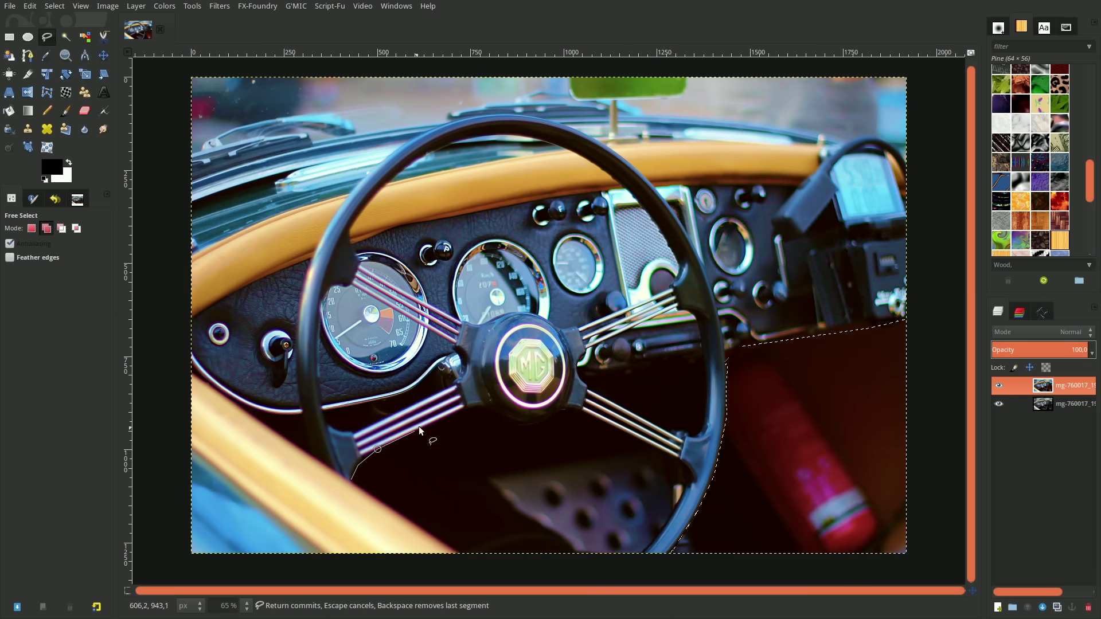
click(449, 414)
click(518, 428)
click(549, 419)
click(587, 415)
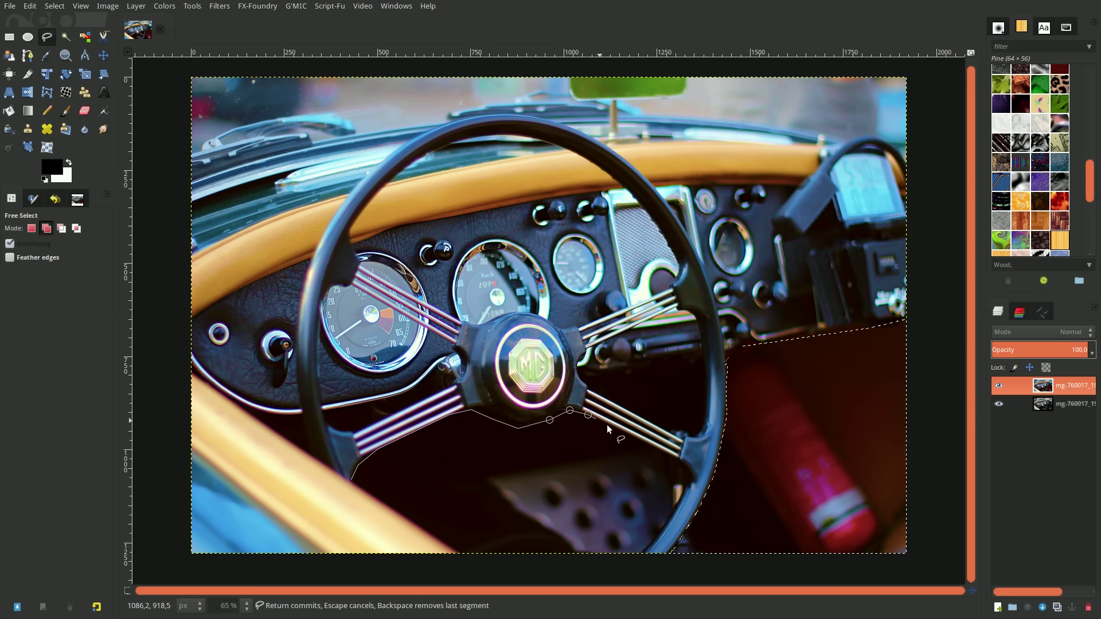
click(667, 454)
click(671, 508)
click(656, 535)
click(631, 560)
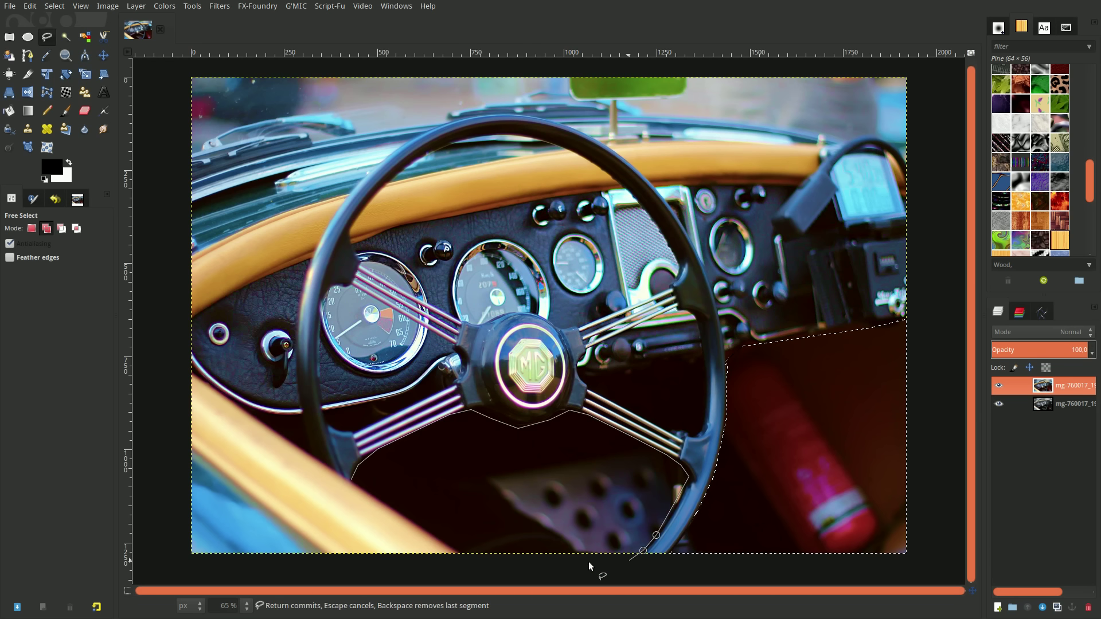
click(491, 566)
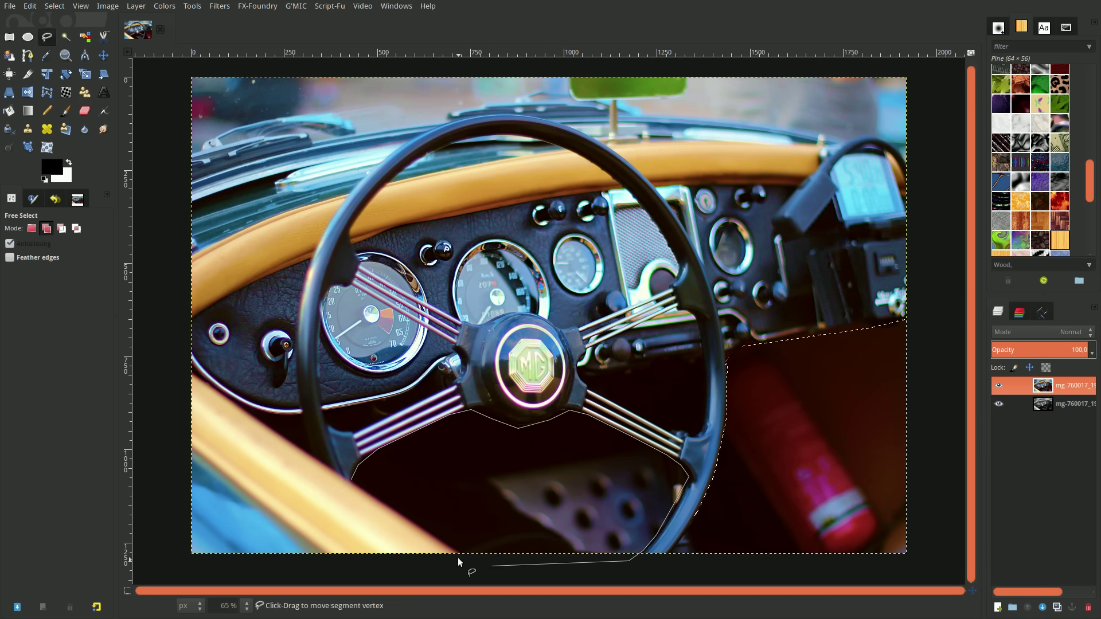
click(424, 528)
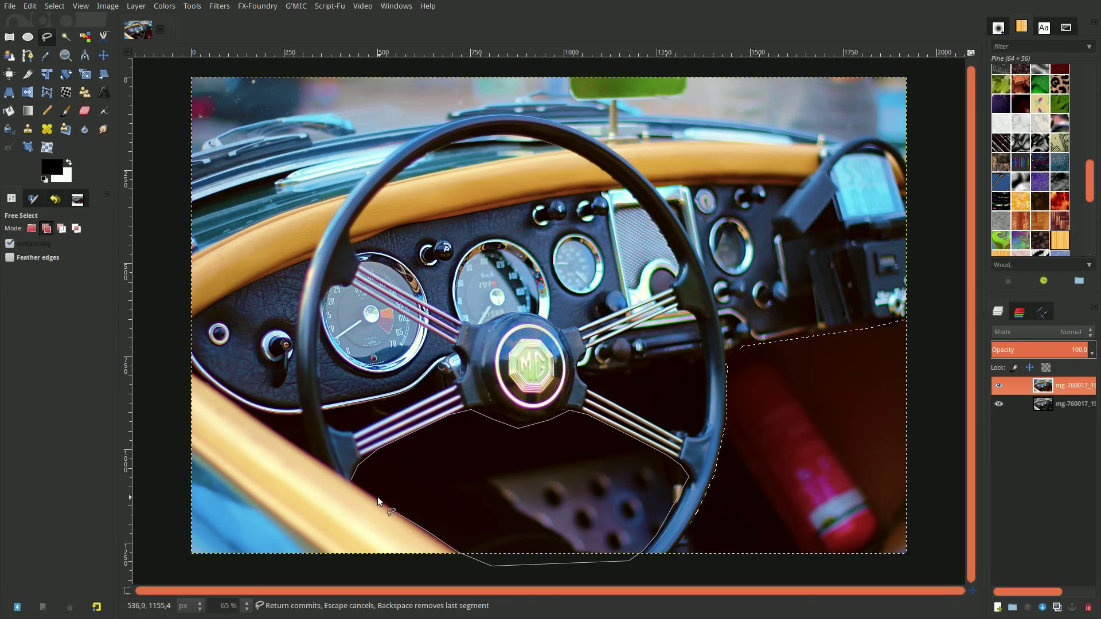
click(351, 481)
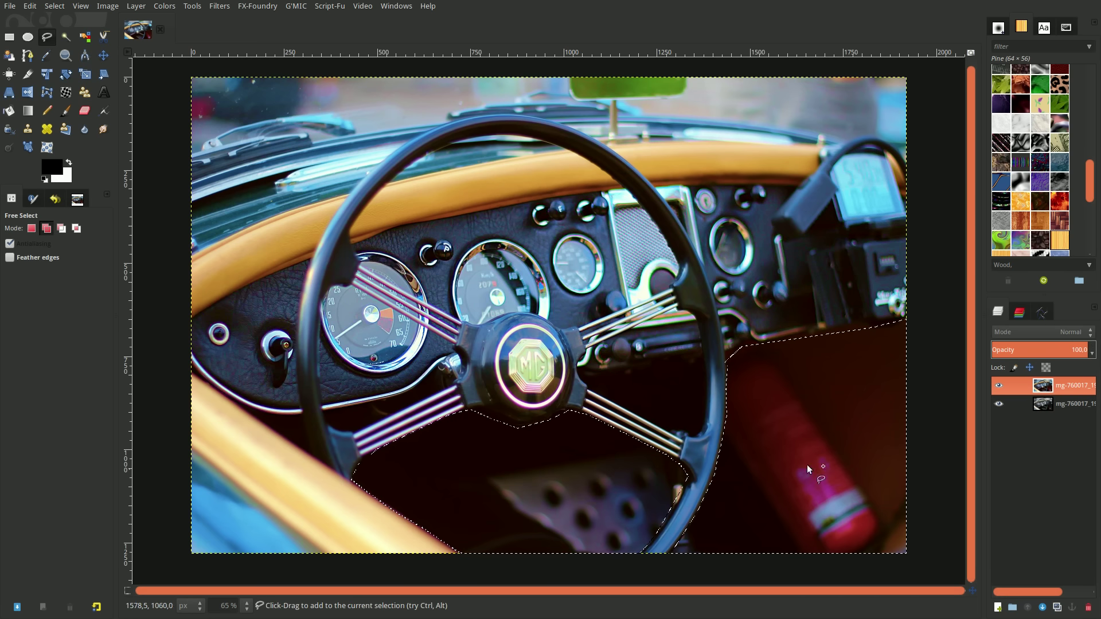
click(222, 8)
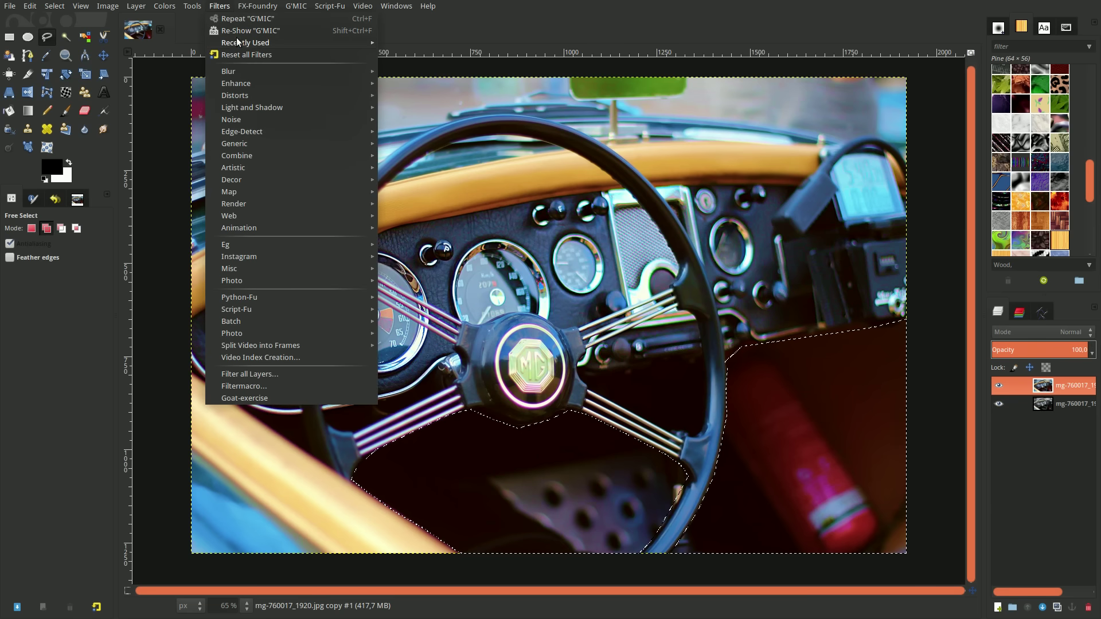
mouse_move(235, 83)
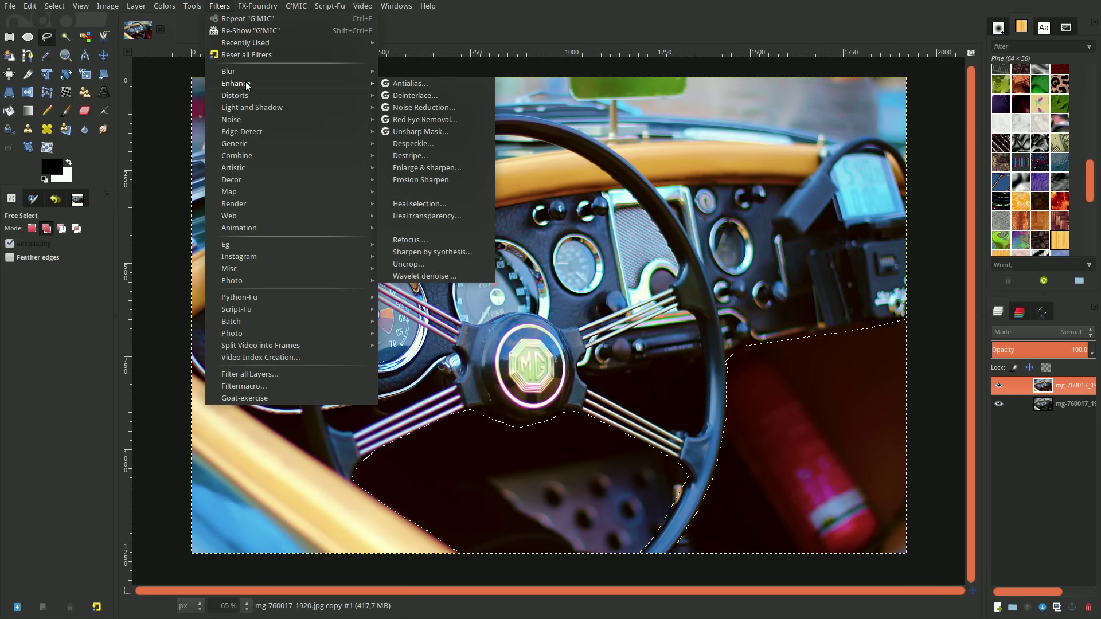
- Apply Noise Reduction with Strength 6 to the dark areas, then select the whole image
click(427, 108)
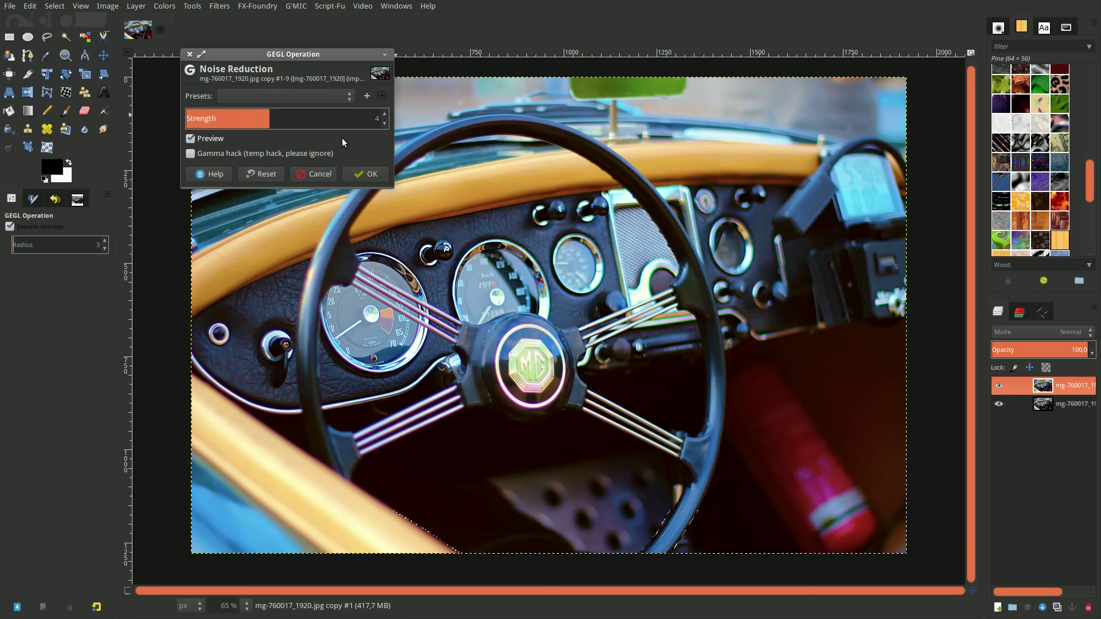
click(384, 114)
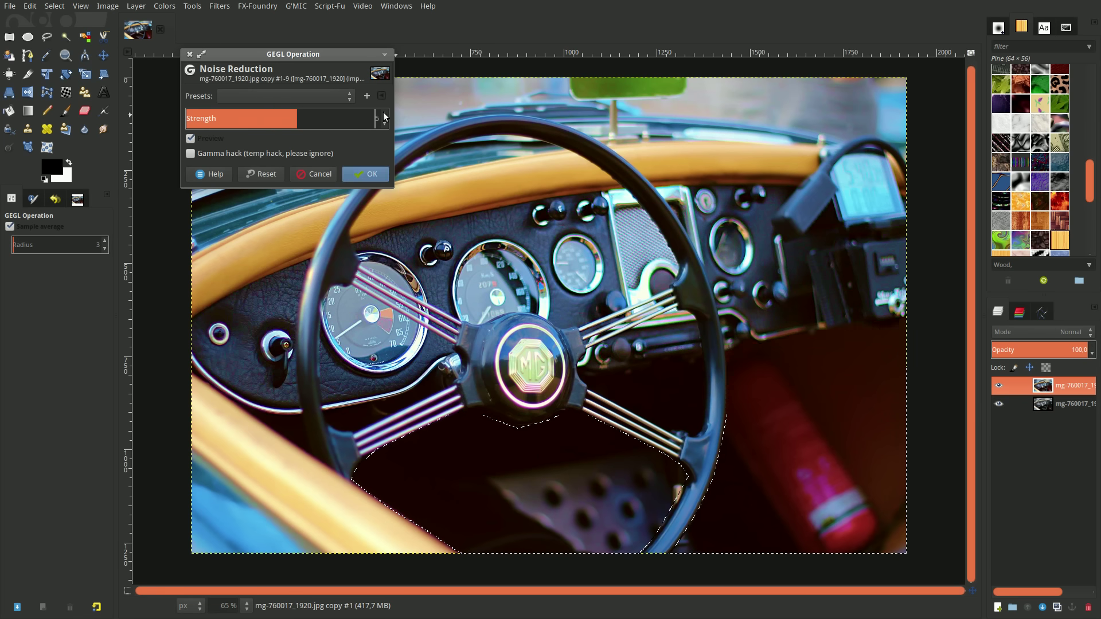
click(384, 114)
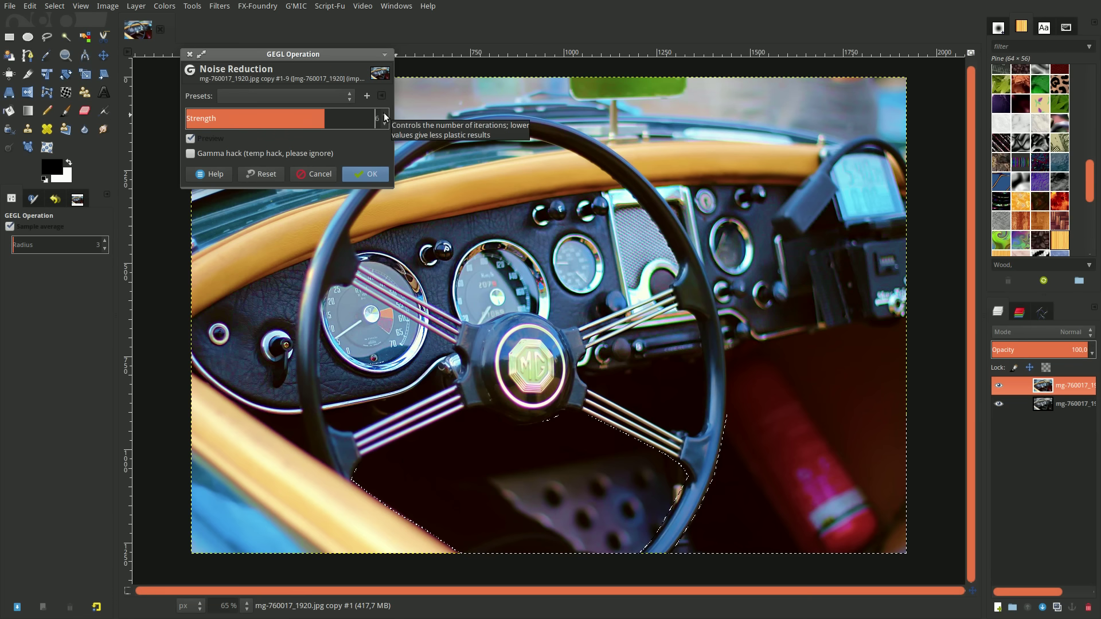
click(371, 177)
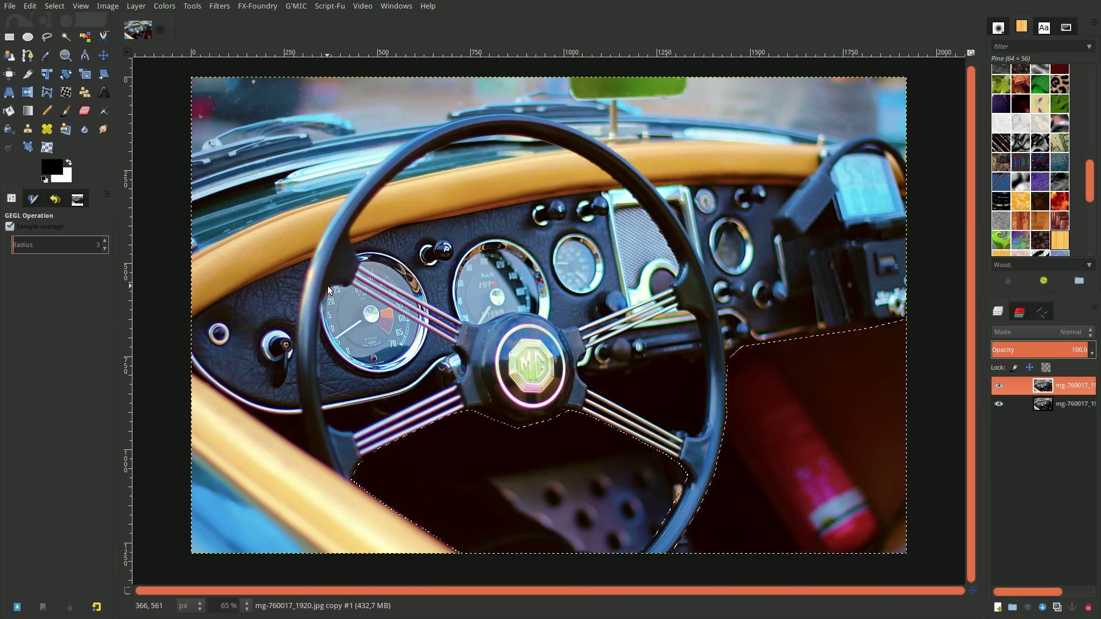
click(30, 7)
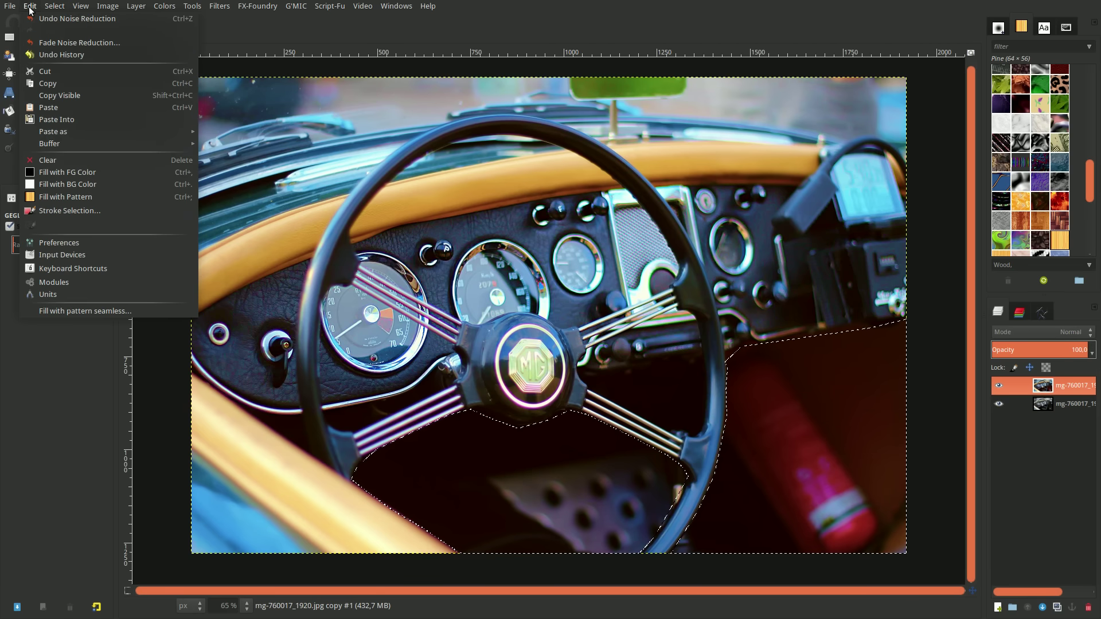
mouse_move(53, 5)
click(61, 19)
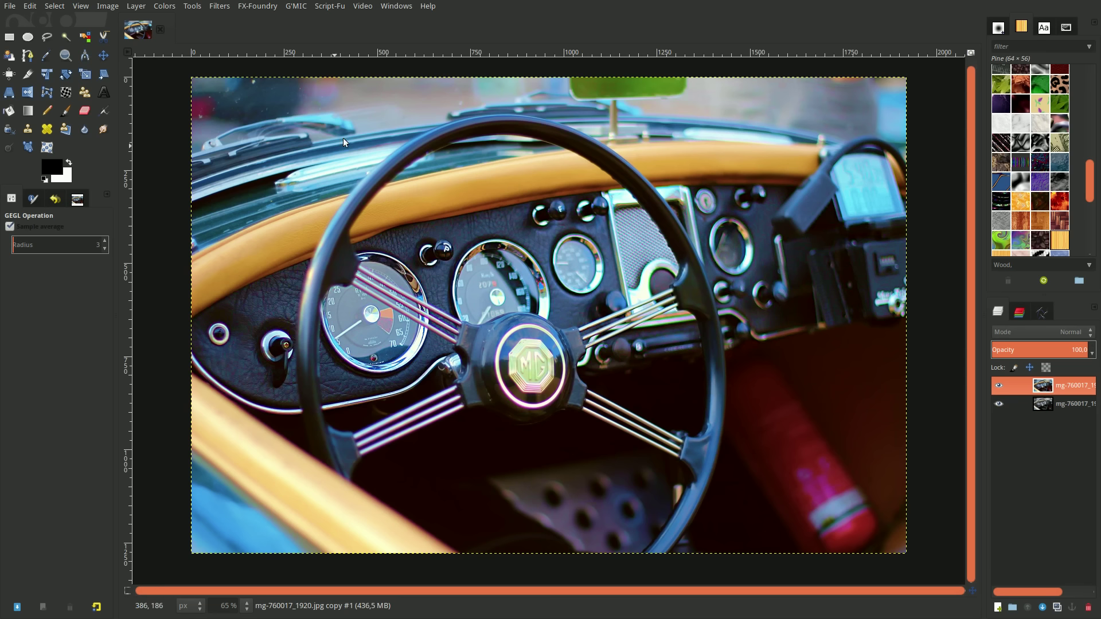
- Begin a Free Select outline from the left dashboard along the steering wheel's upper rim
click(47, 36)
click(170, 276)
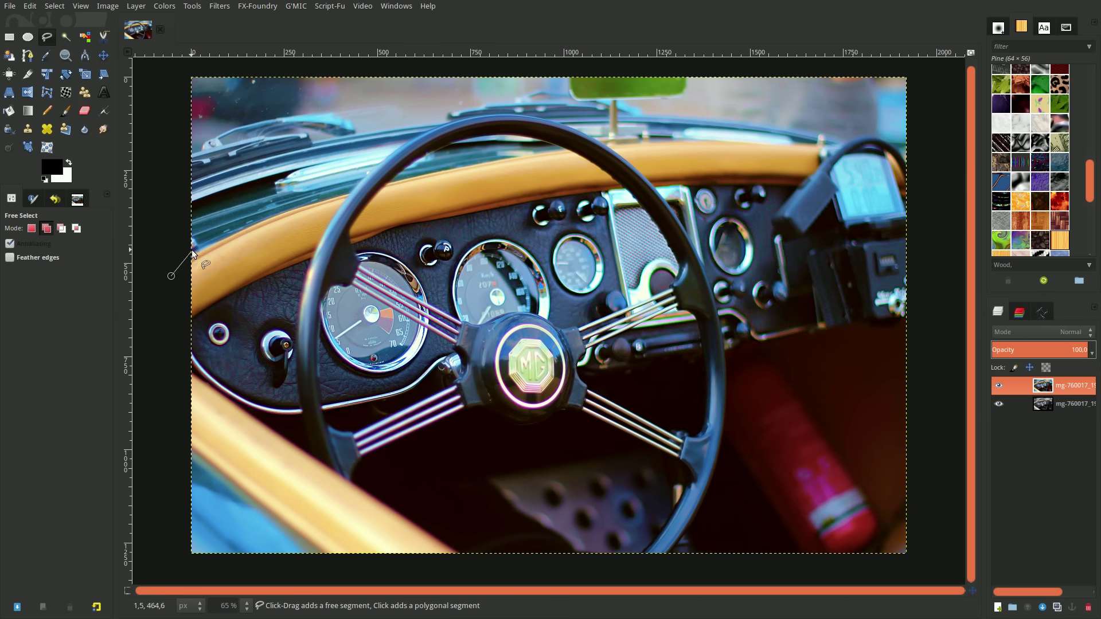
click(257, 217)
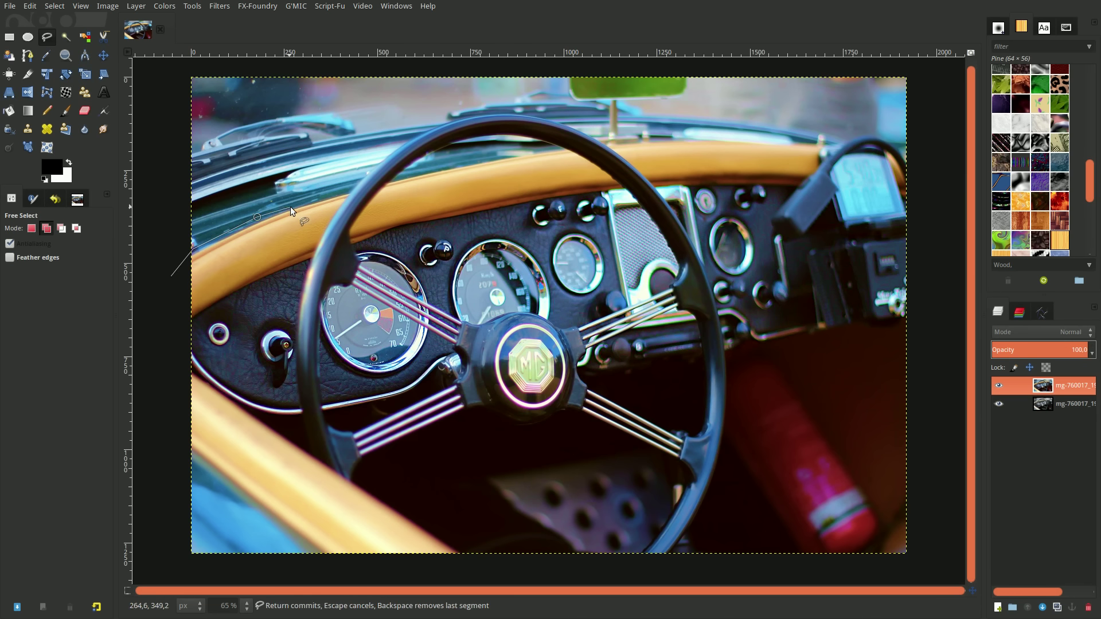
key(BackSpace)
click(347, 194)
click(381, 161)
click(407, 141)
click(433, 128)
click(459, 118)
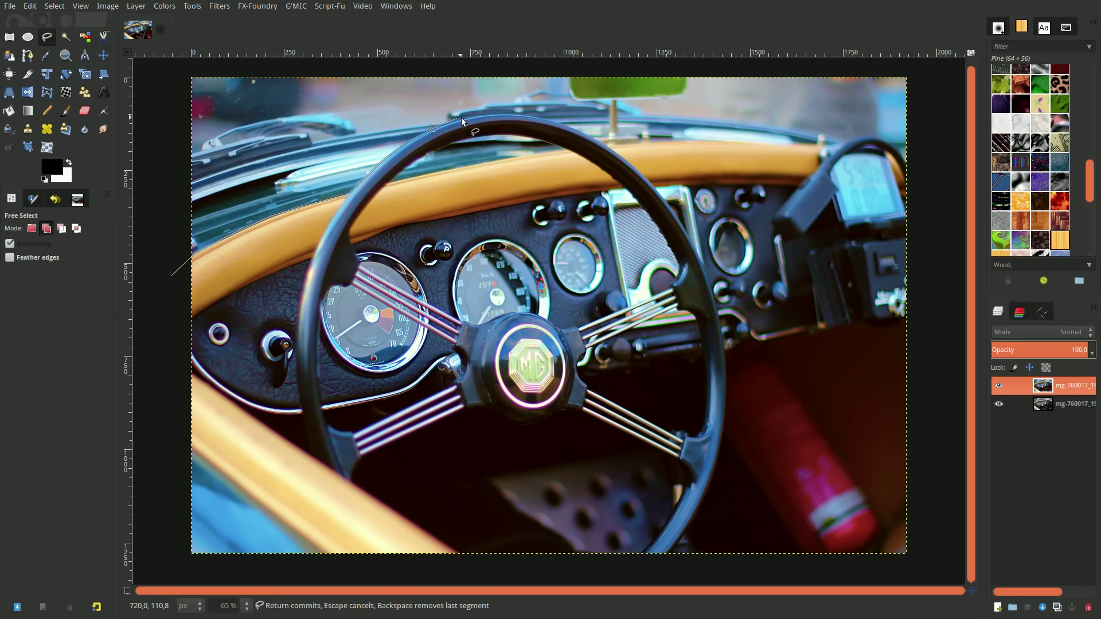
click(490, 113)
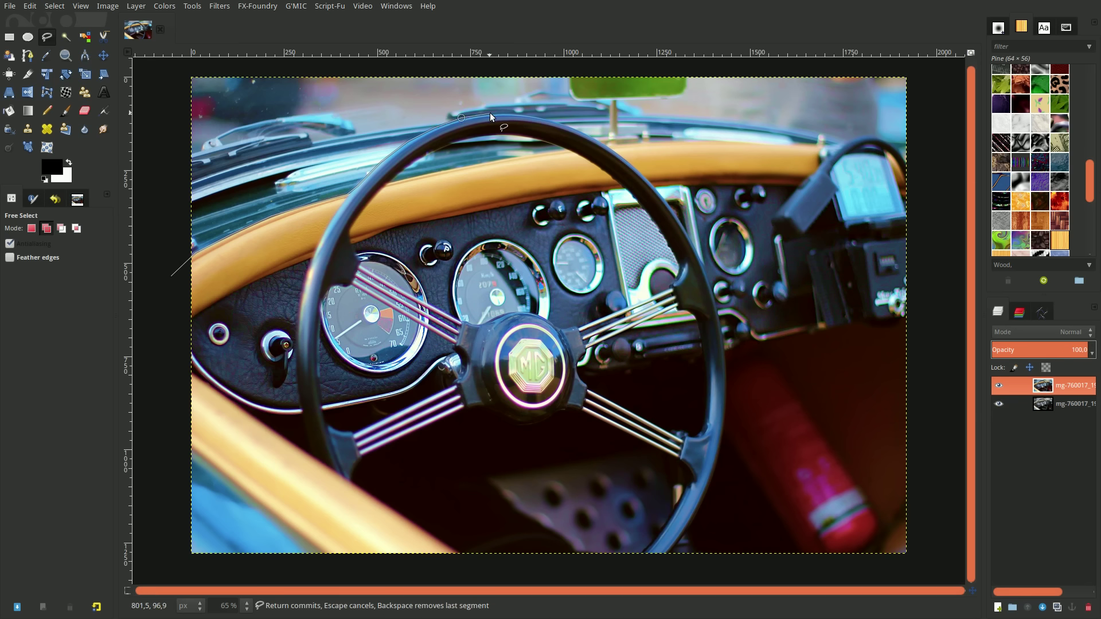
click(520, 112)
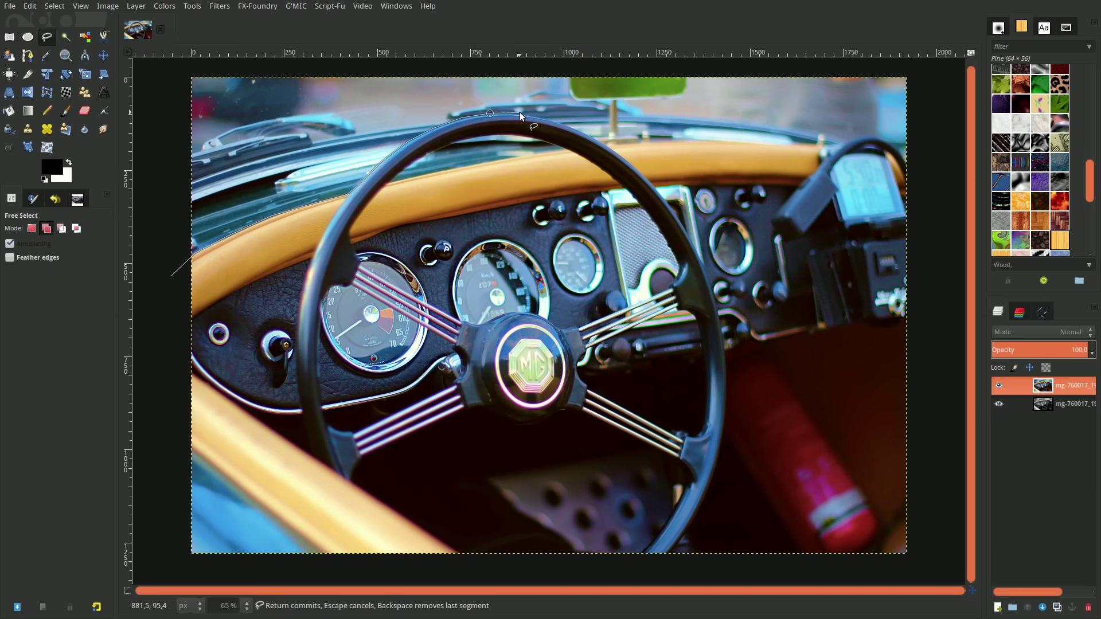
click(551, 118)
click(605, 144)
- Continue the outline along the dashboard top and beyond the photo's top, closing it
click(720, 142)
click(806, 143)
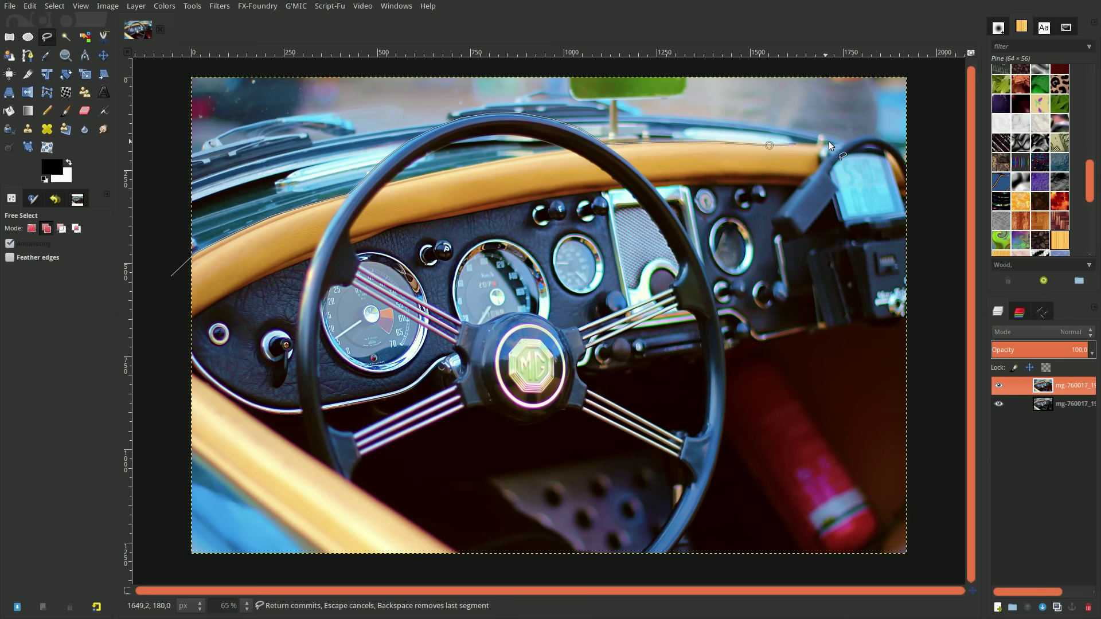
click(829, 142)
click(851, 139)
click(886, 138)
click(900, 151)
click(920, 64)
click(182, 65)
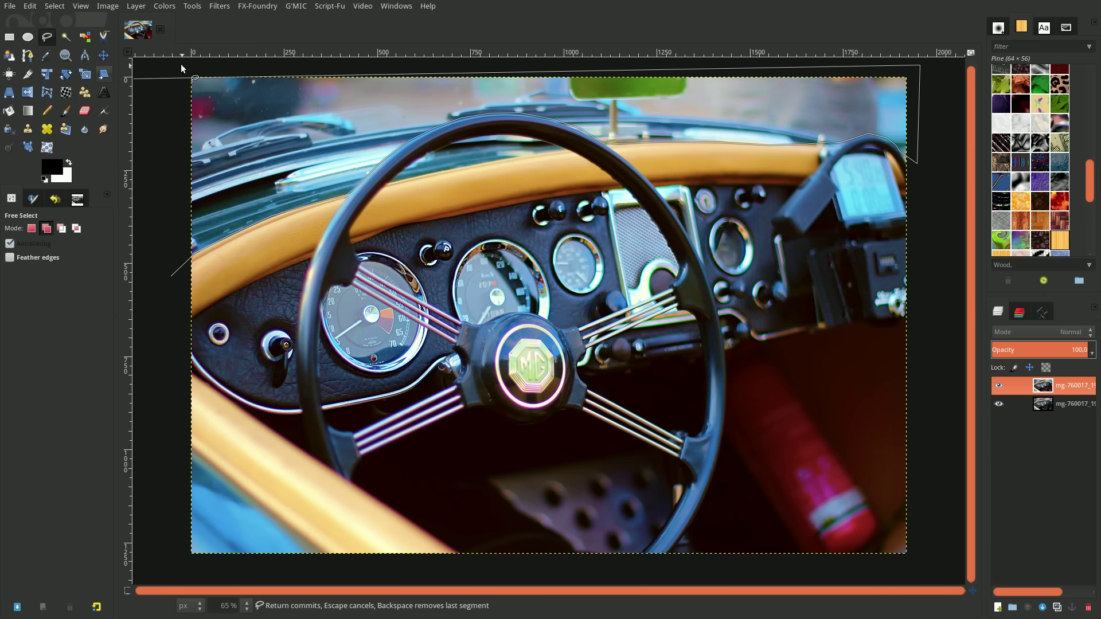
click(181, 65)
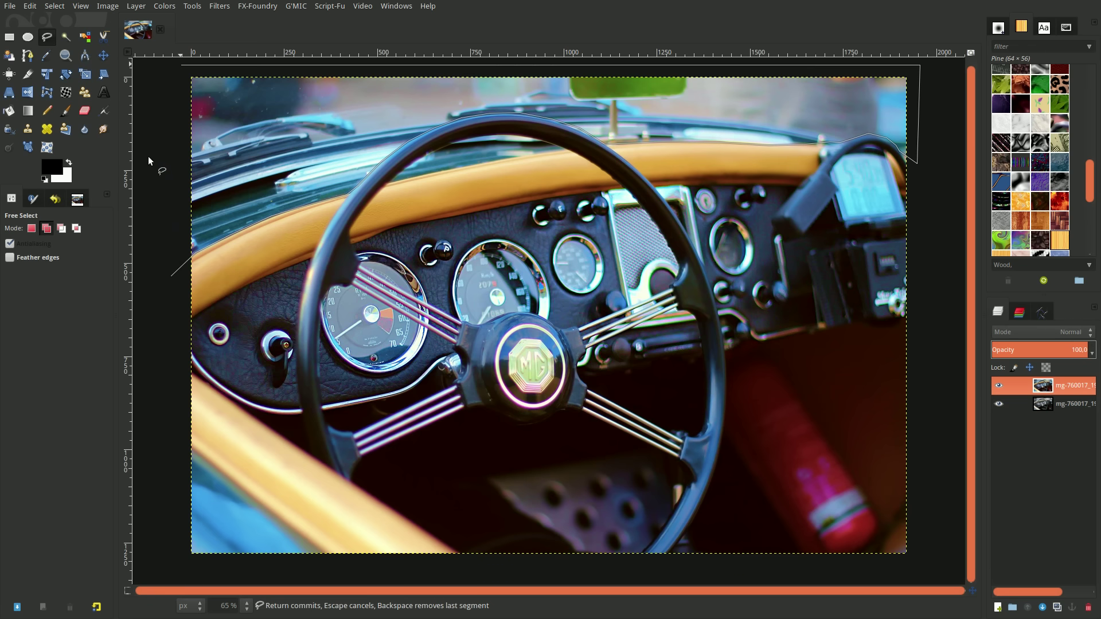
click(171, 275)
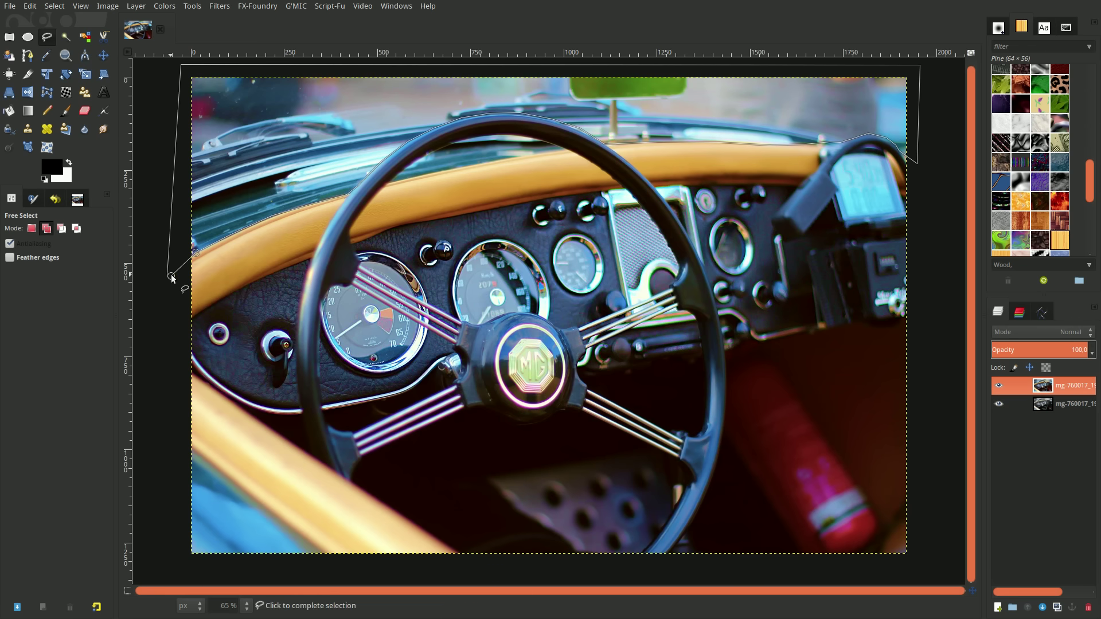
click(171, 274)
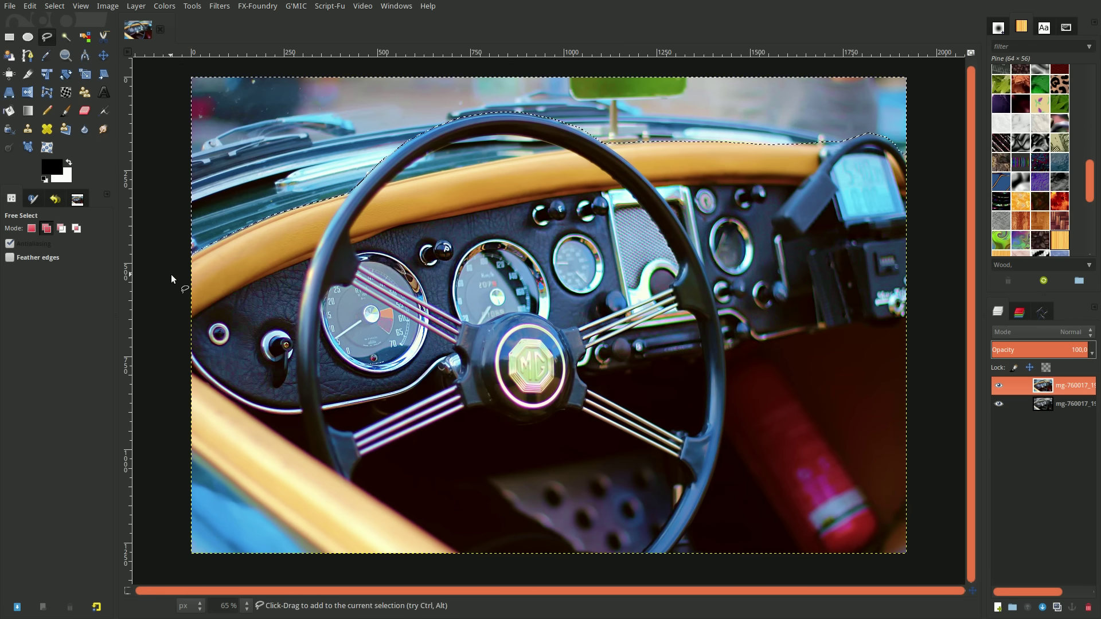
- Outline the top of the steering wheel rim and commit the selection
click(387, 181)
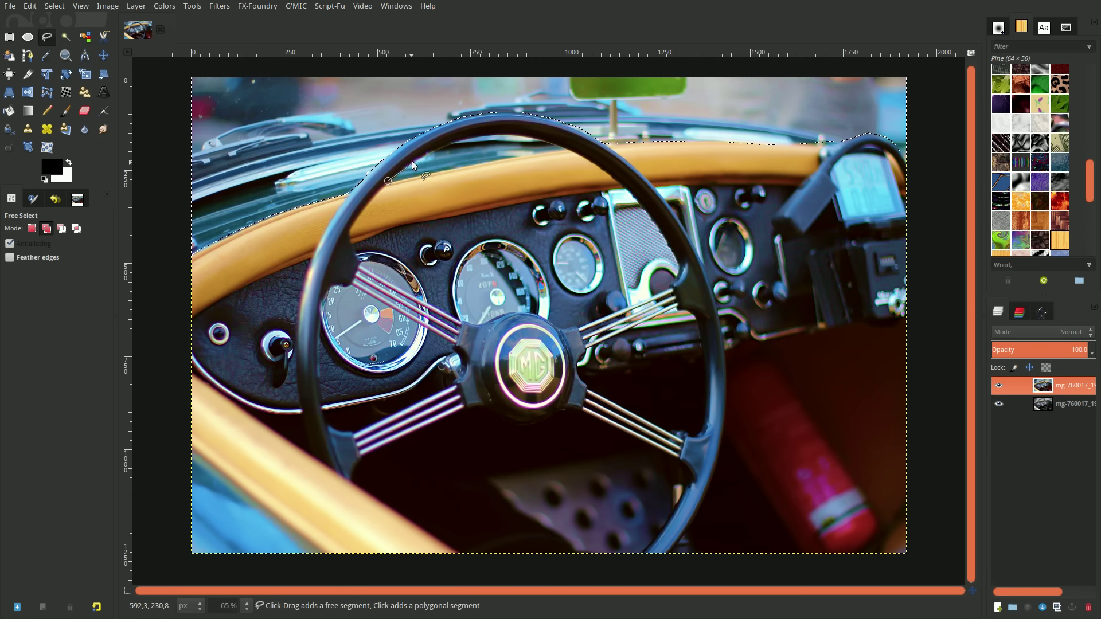
click(413, 160)
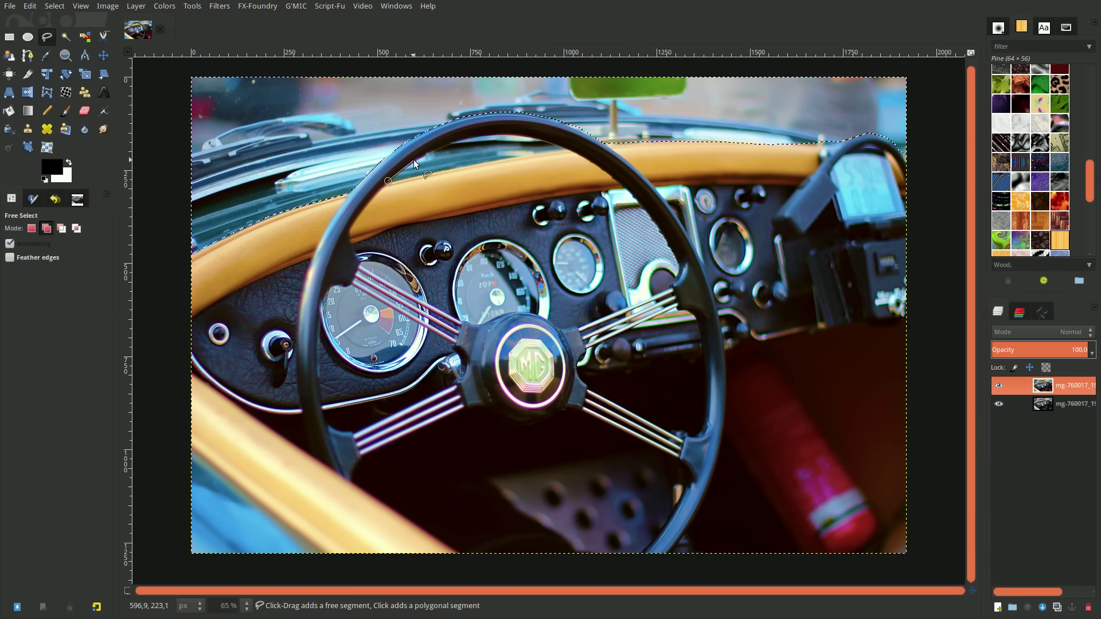
click(481, 136)
click(510, 135)
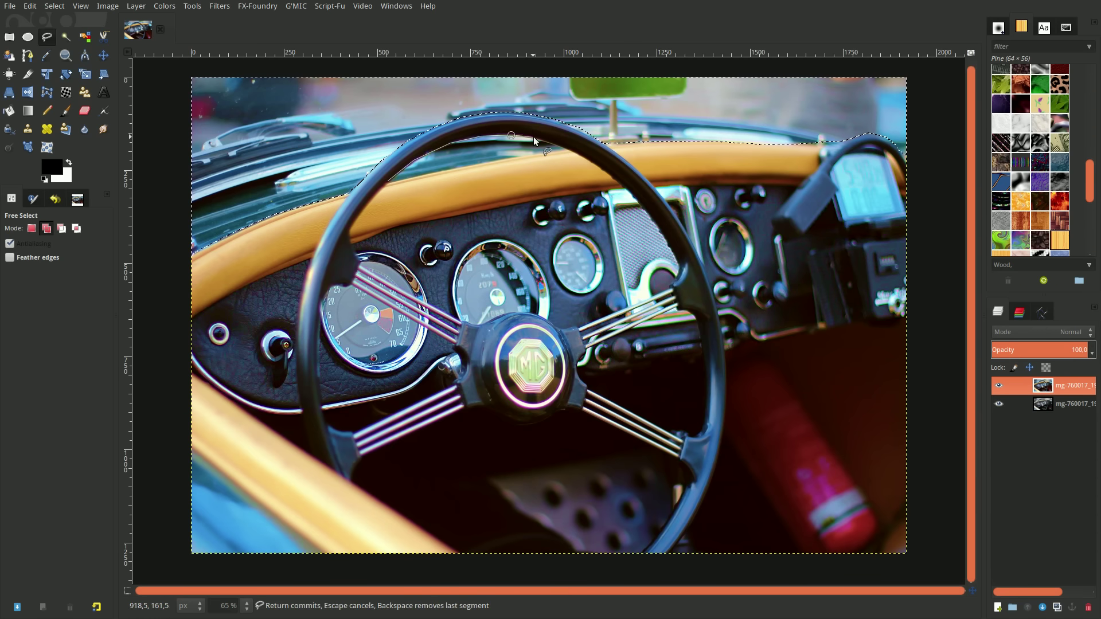
click(537, 140)
click(561, 150)
click(516, 158)
click(411, 180)
click(388, 181)
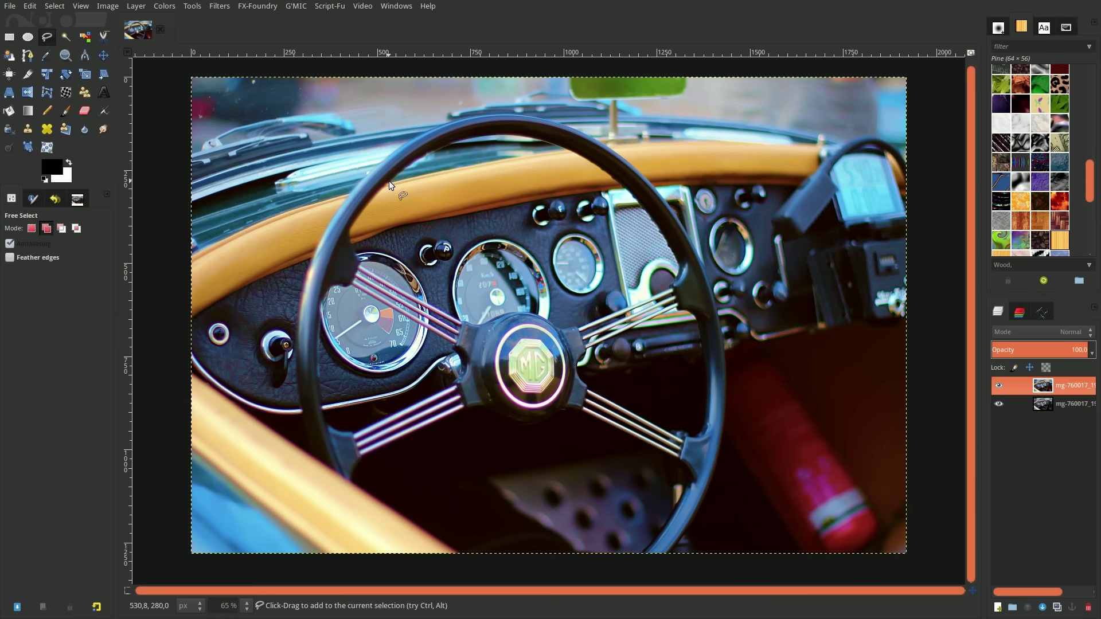
key(Return)
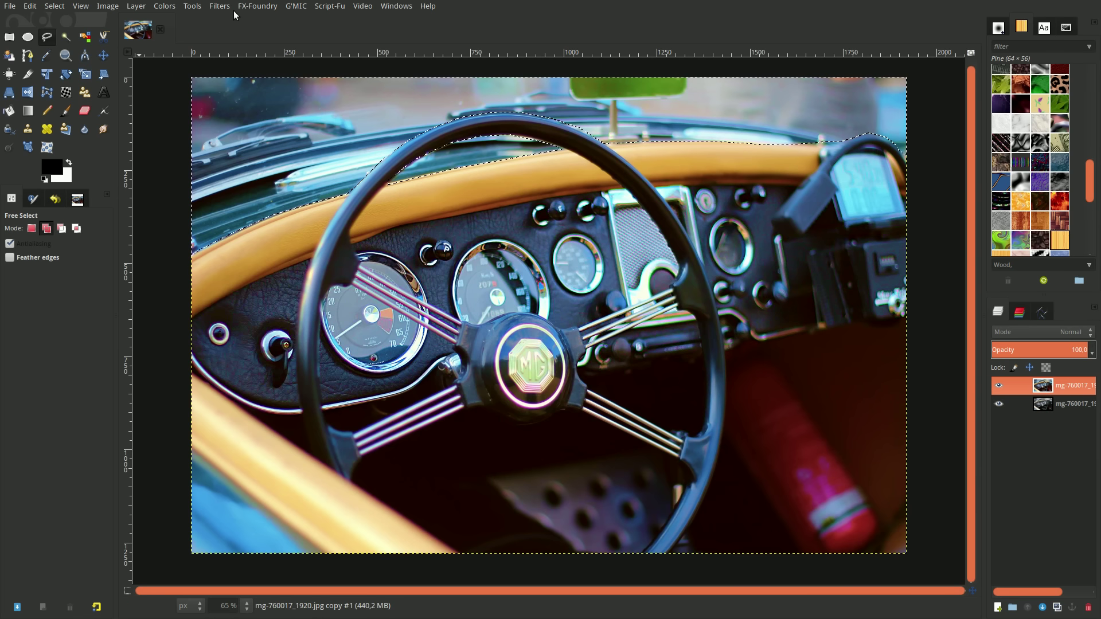
click(226, 7)
mouse_move(228, 71)
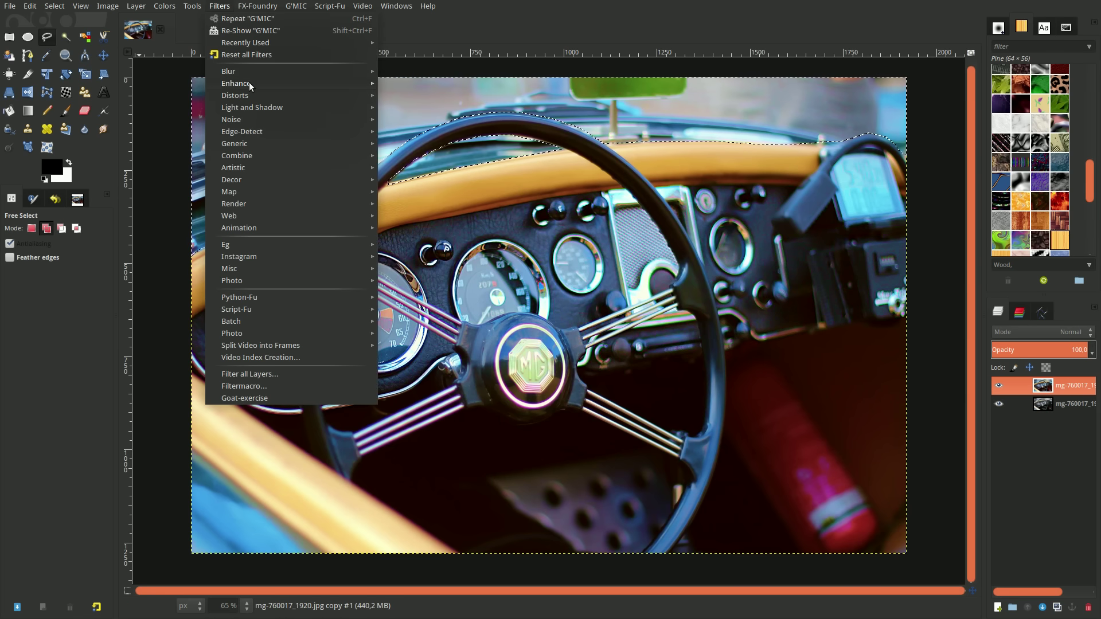
- Run Noise Reduction on the selected background above the dashboard, then deselect everything
click(417, 108)
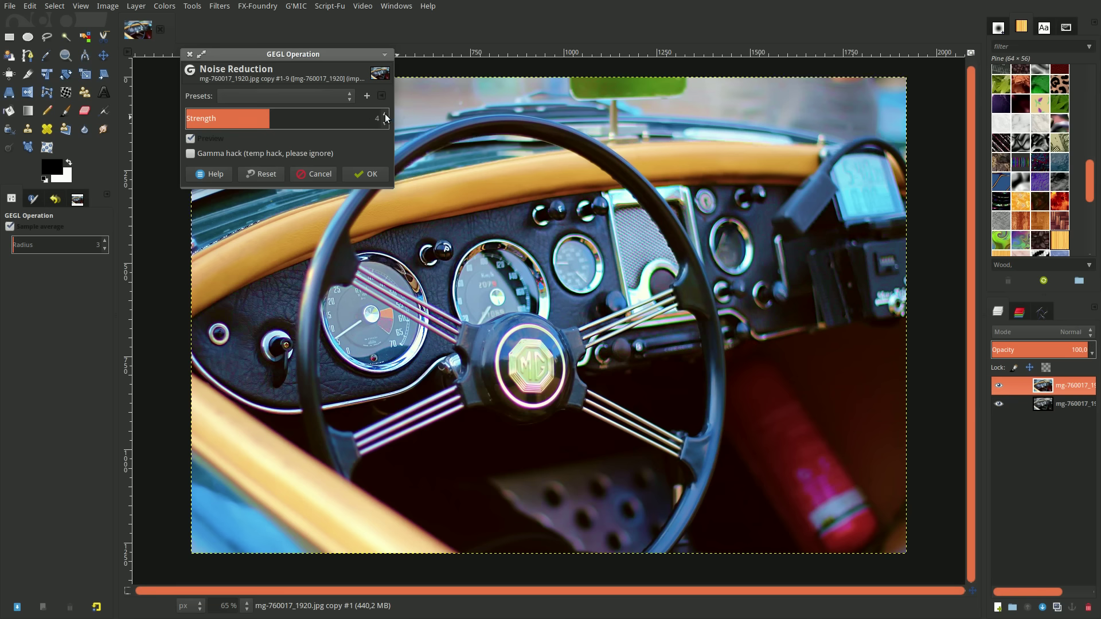
click(370, 174)
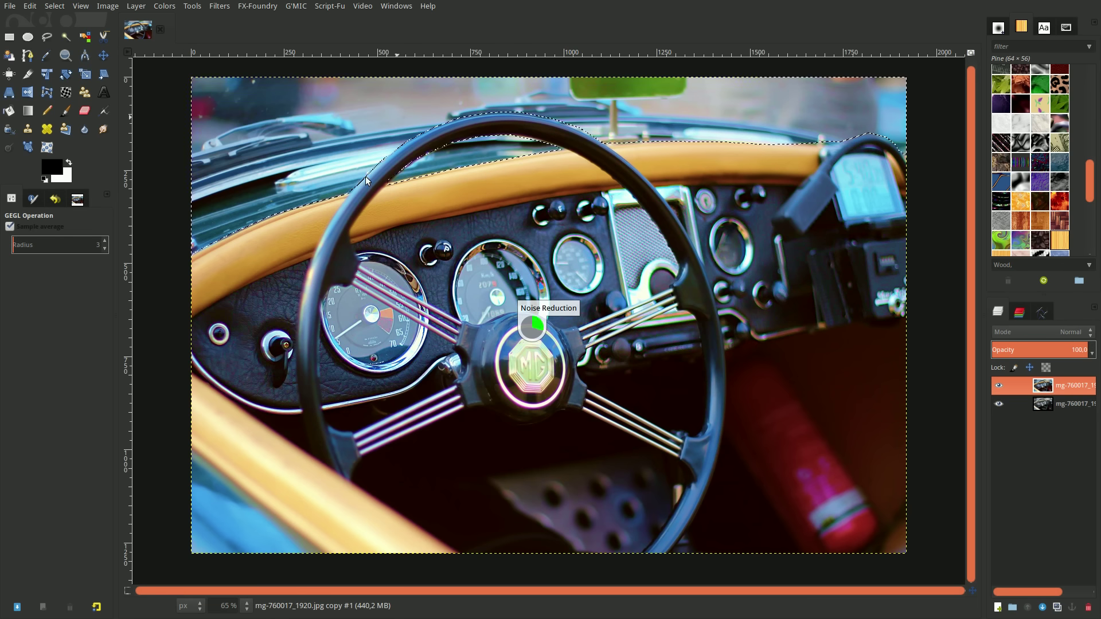
click(55, 6)
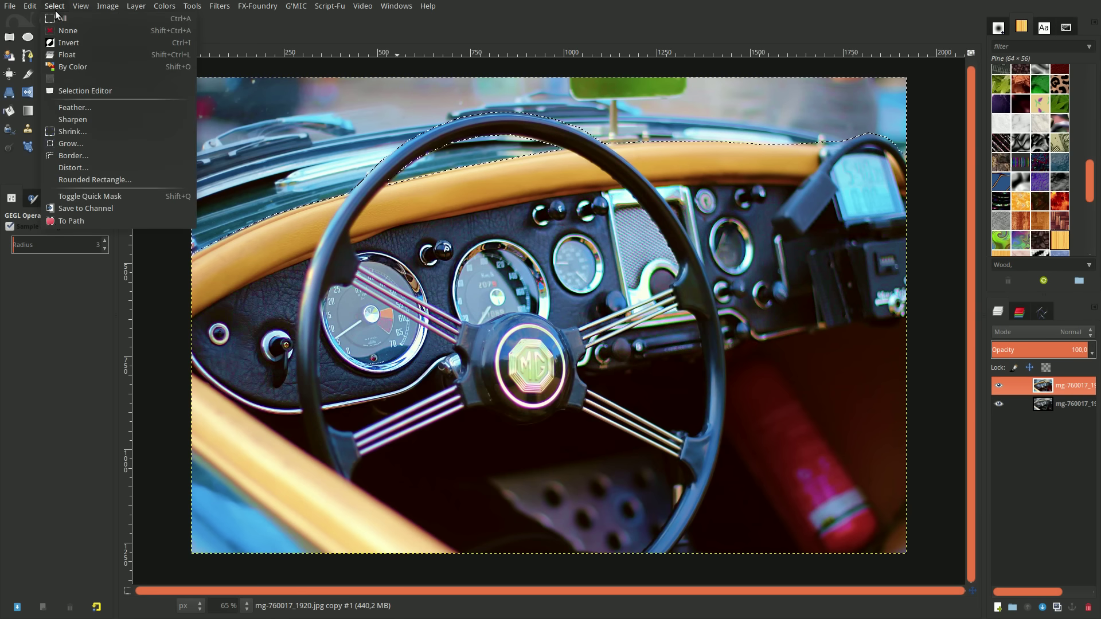
click(64, 32)
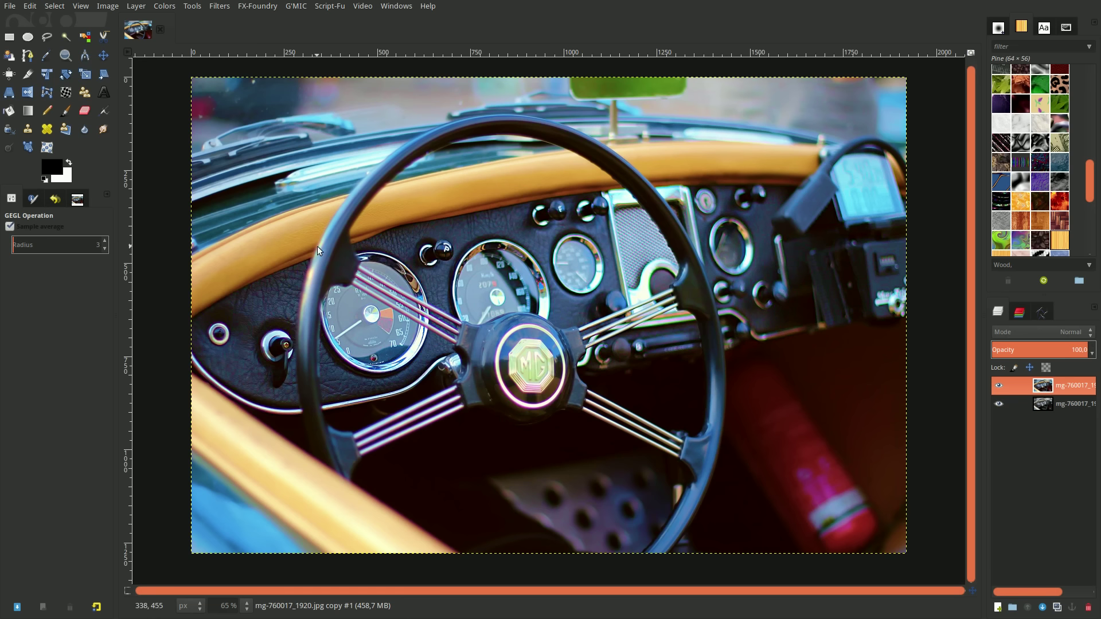
- Apply G'MIC's Frames > Vignette with min radius lowered to 24.22, strength 70, max radius 95
click(303, 9)
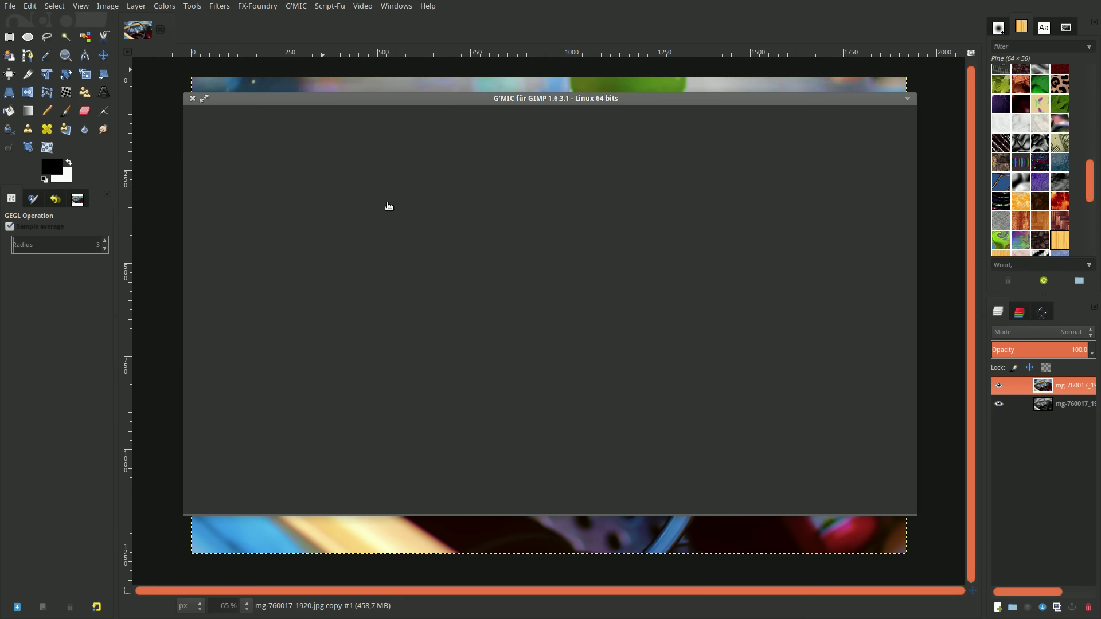
scroll(590, 237, up, 4)
scroll(591, 236, up, 3)
scroll(590, 237, up, 2)
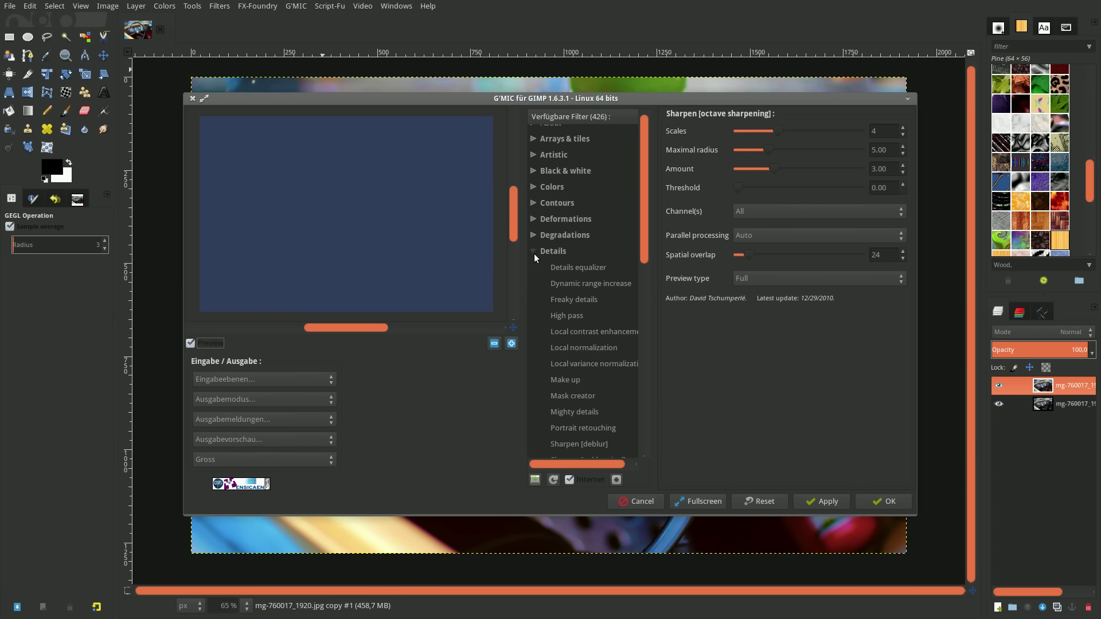
click(533, 252)
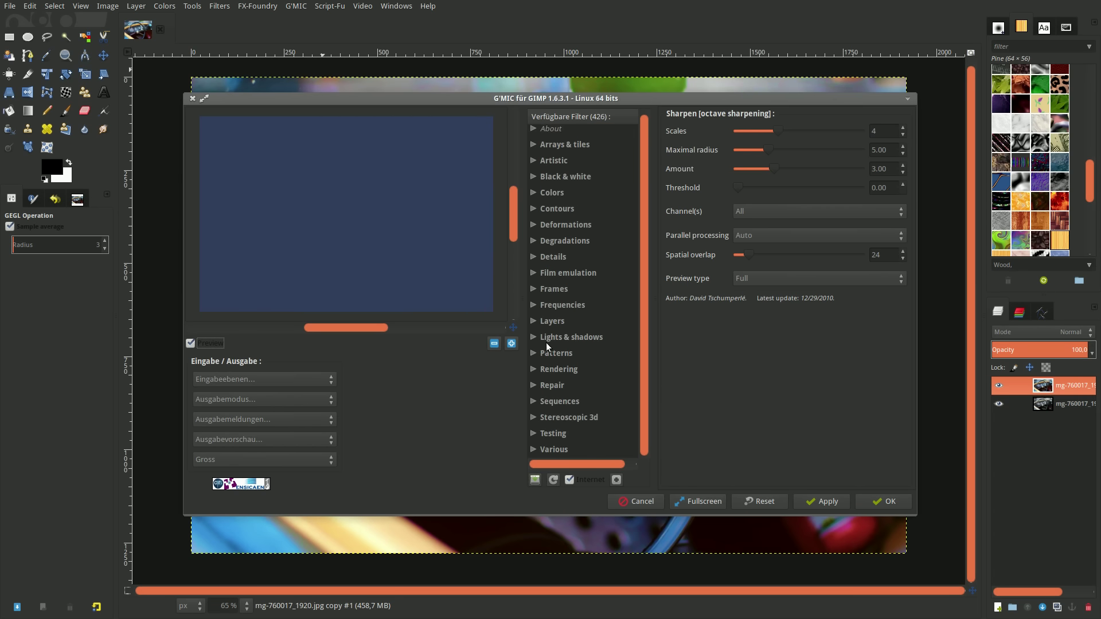
click(534, 288)
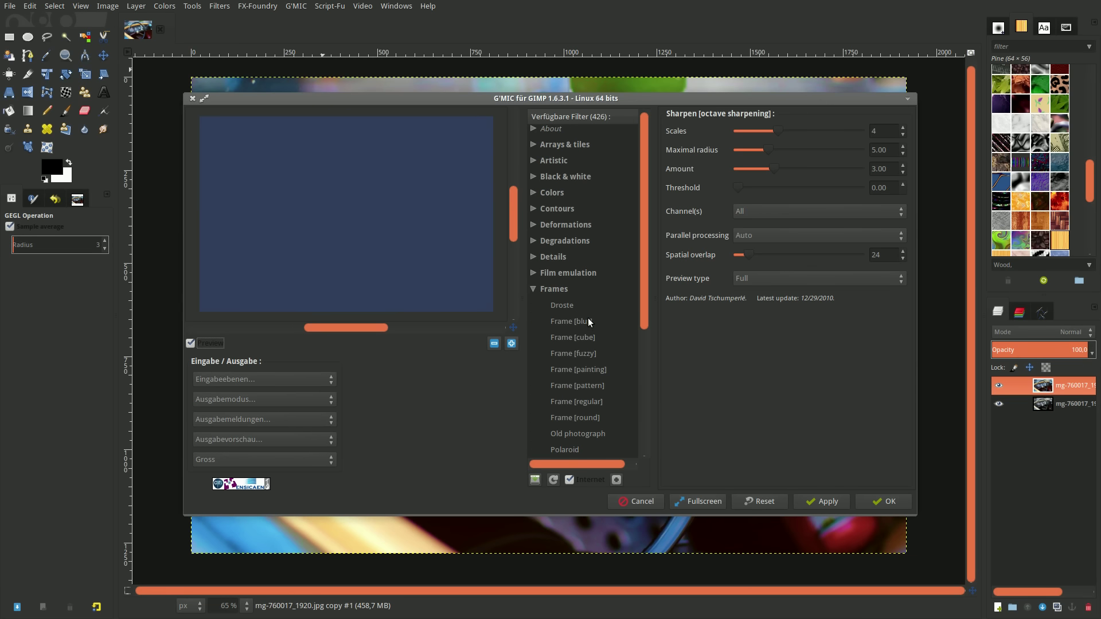
scroll(587, 317, down, 5)
click(577, 290)
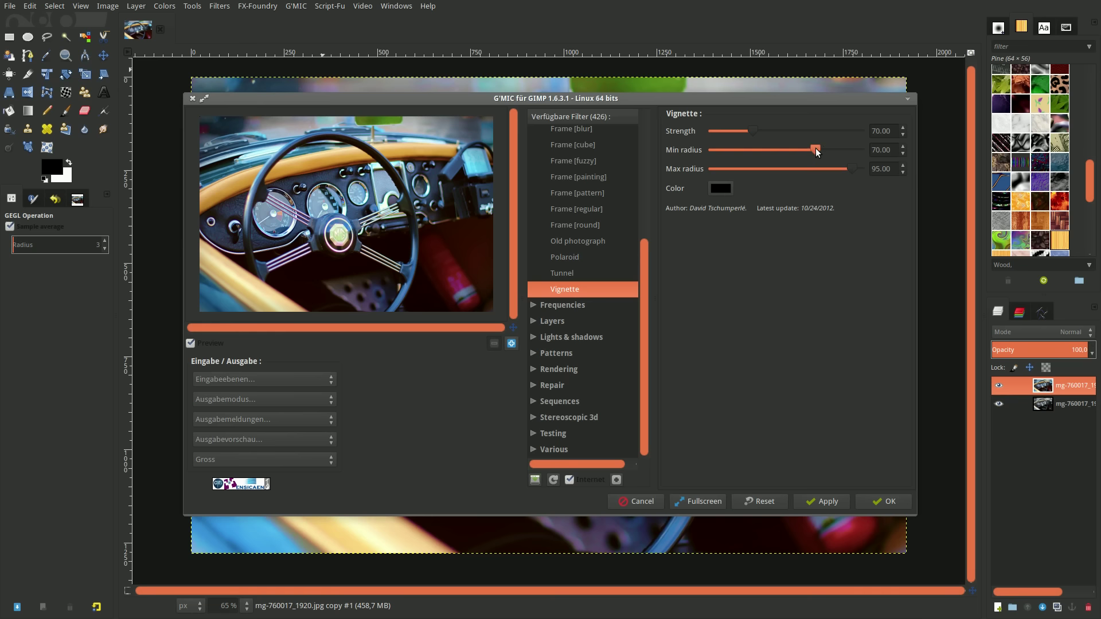
drag(814, 149, 755, 156)
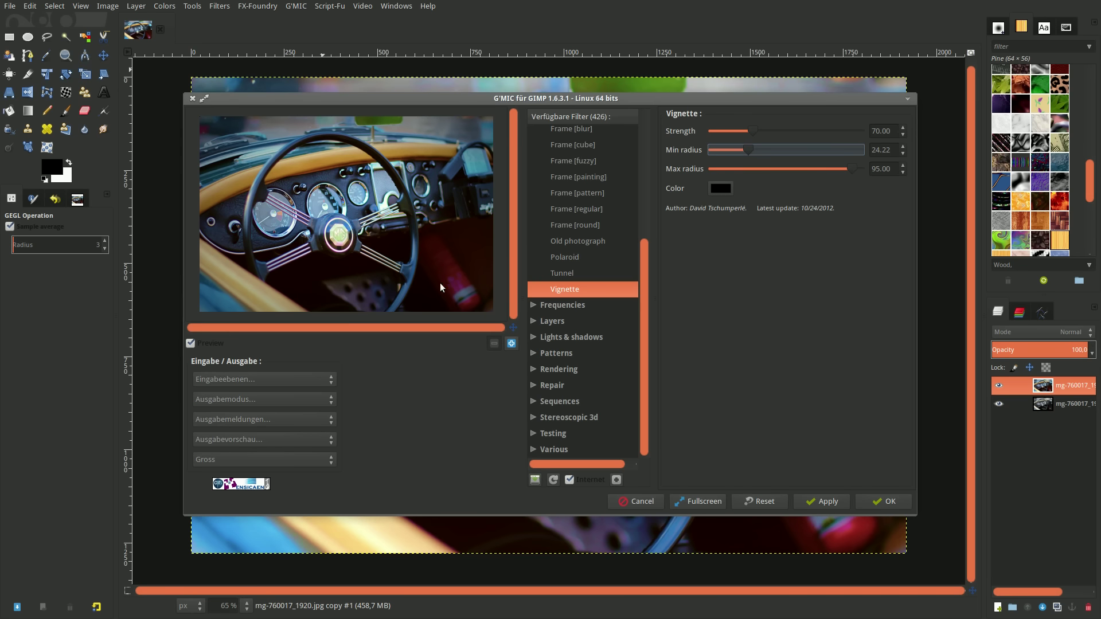
click(869, 498)
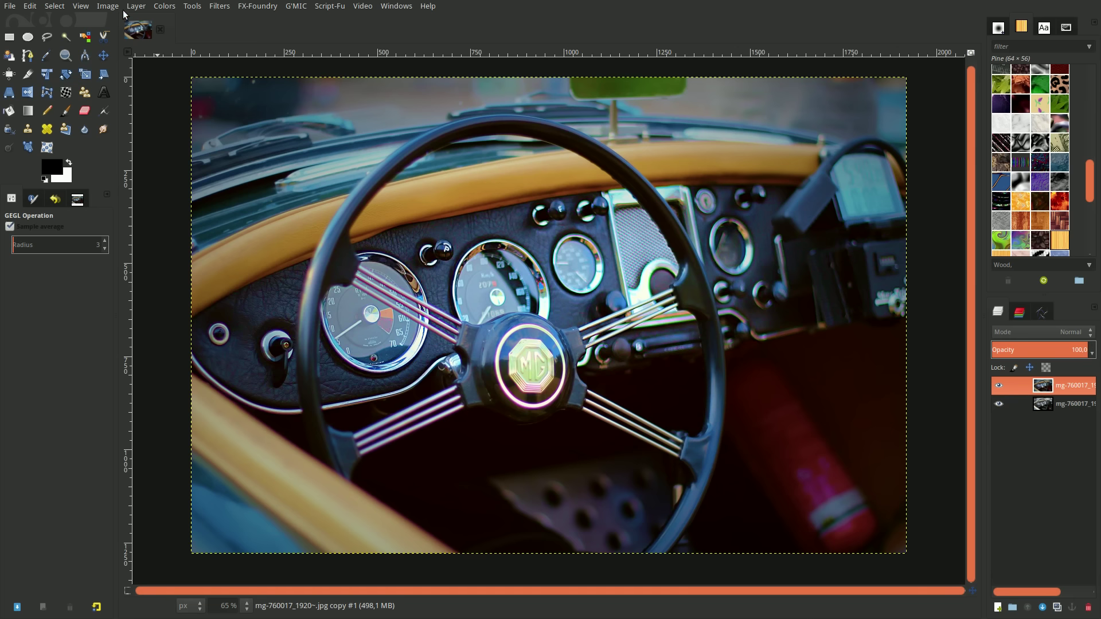
- Decompose the vignetted photo into L, A and B layers in a new image and select L
click(156, 7)
mouse_move(184, 184)
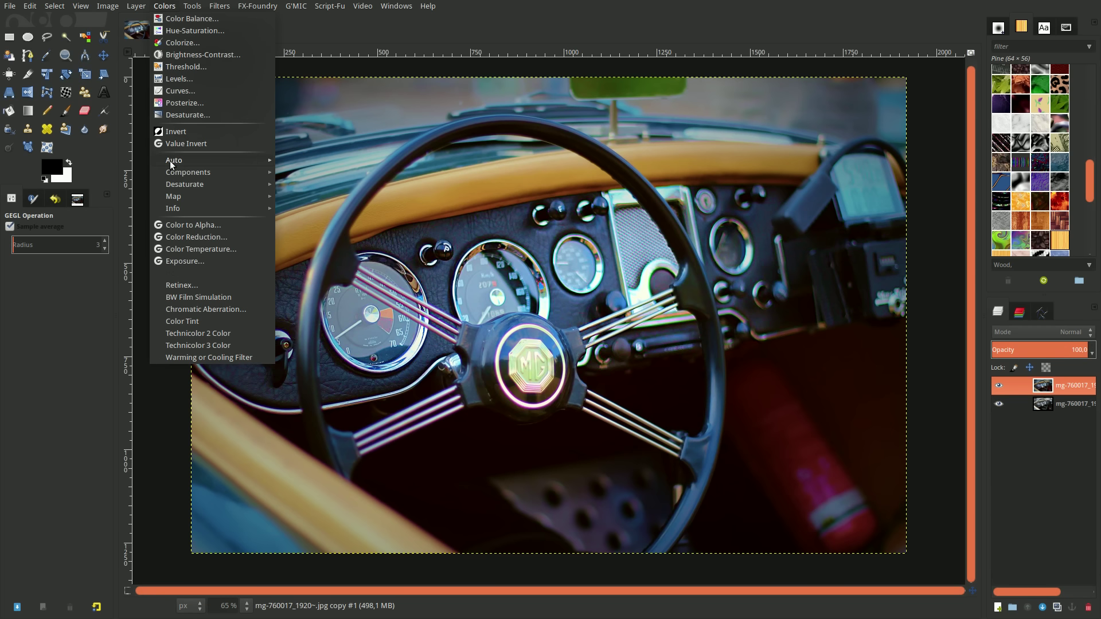
click(317, 198)
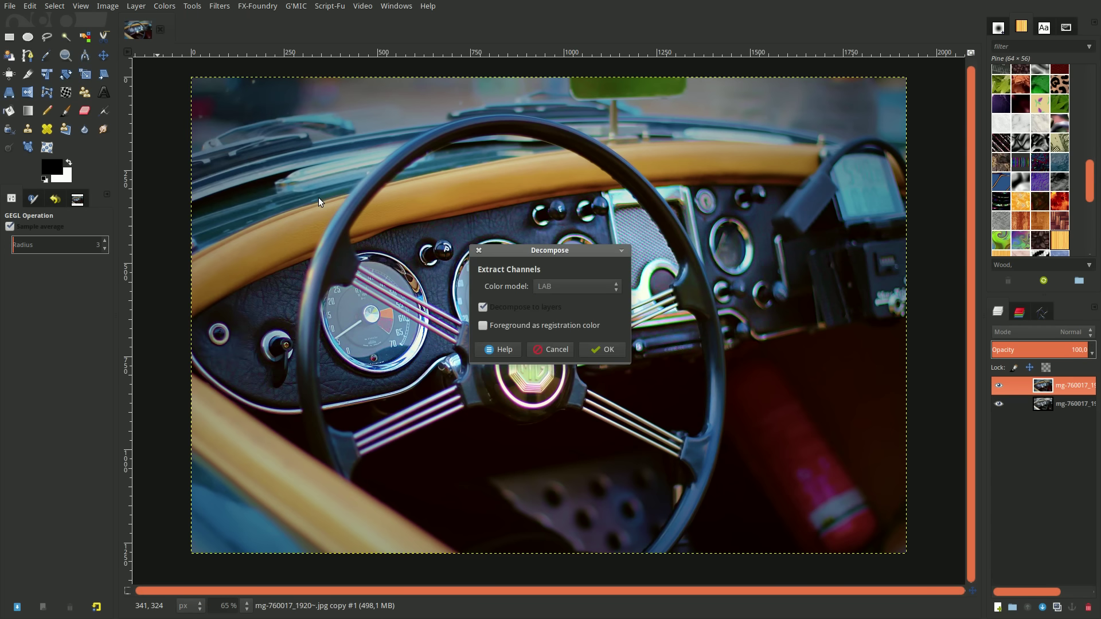
click(611, 349)
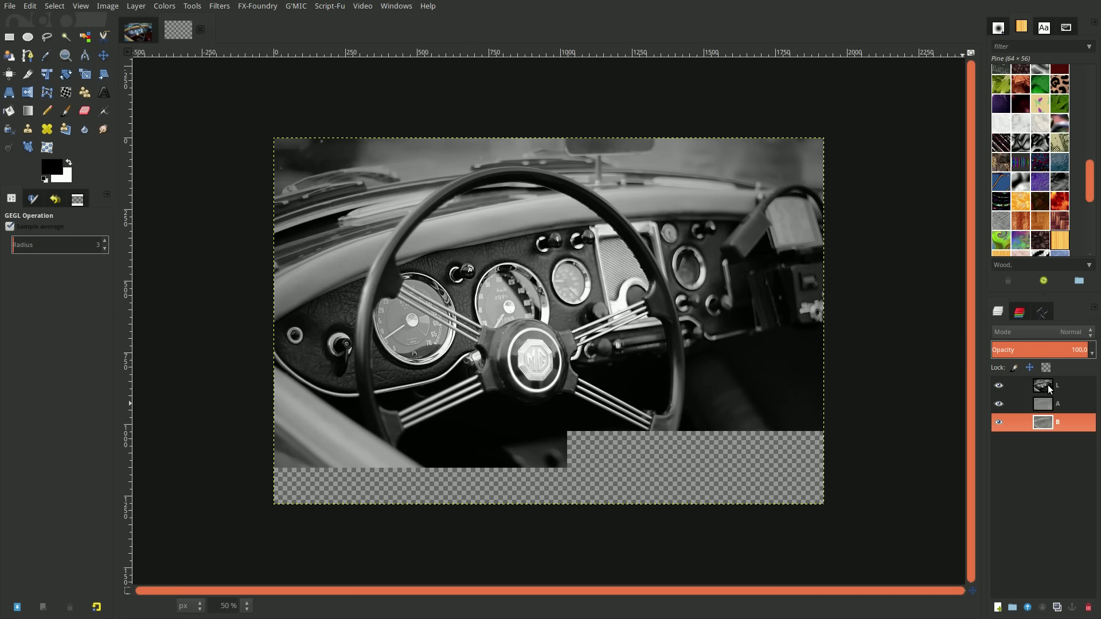
click(1047, 385)
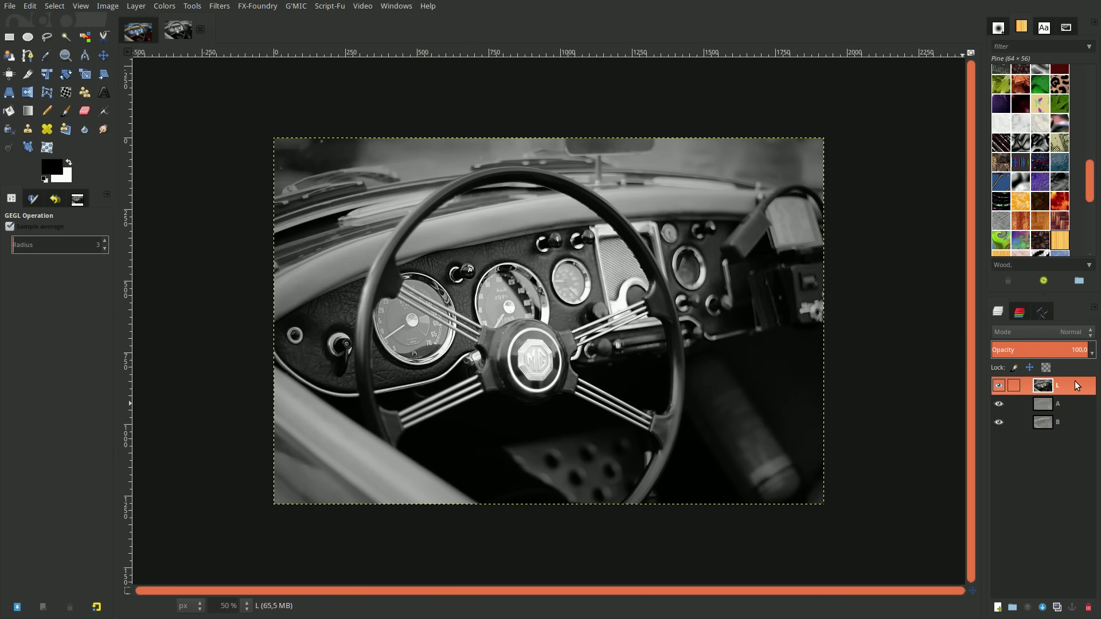
click(218, 7)
mouse_move(236, 84)
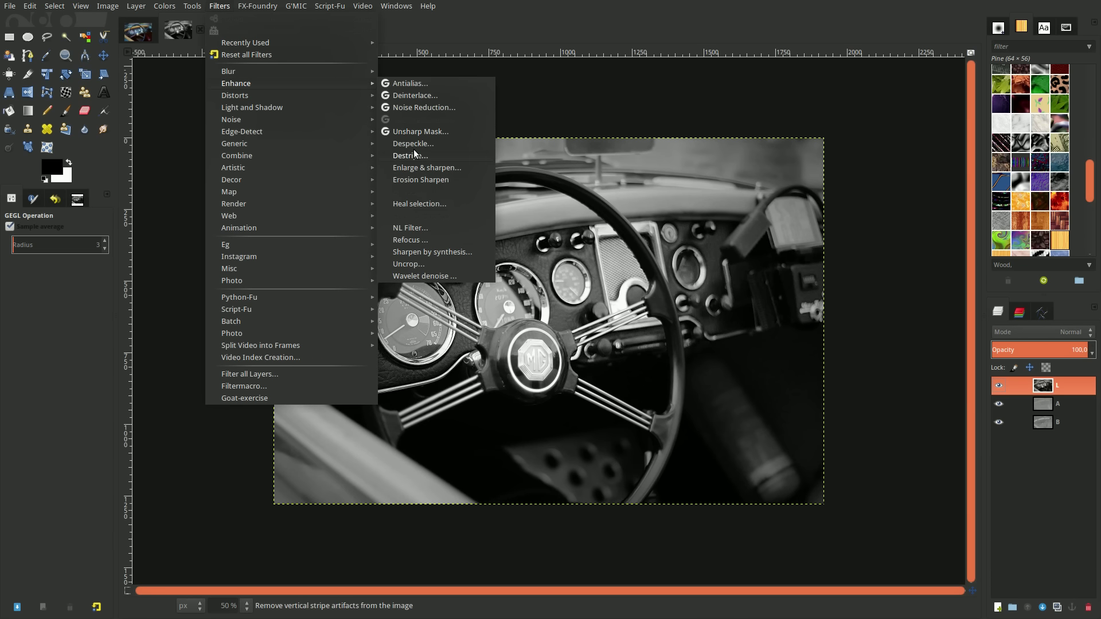
- Apply Unsharp Mask to the L layer with standard deviation 0.550 and scale 4.000
click(415, 133)
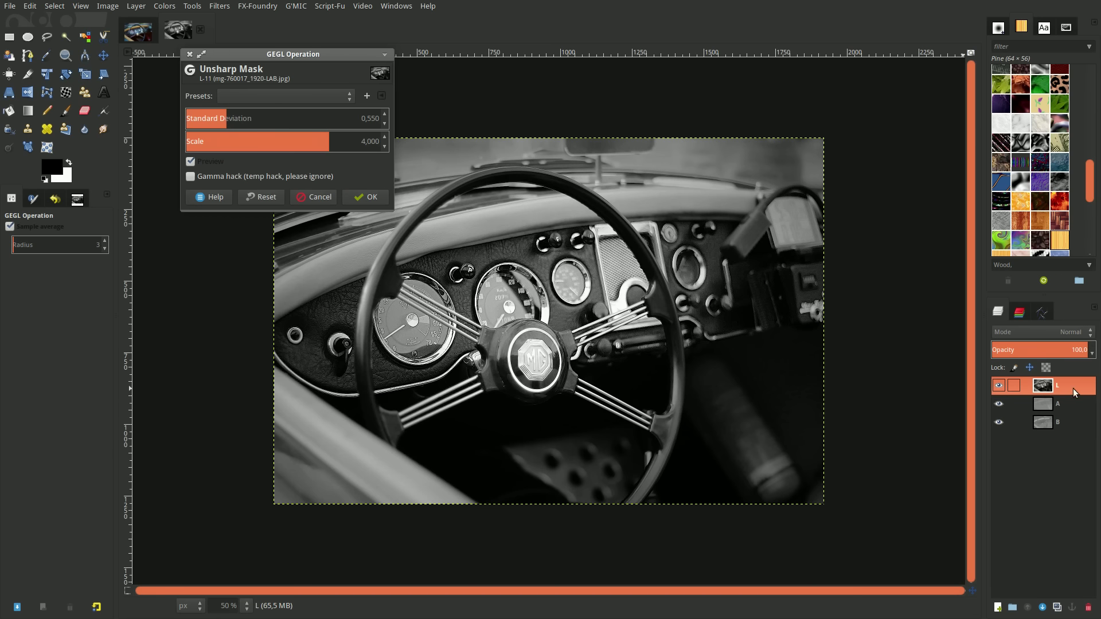
click(368, 197)
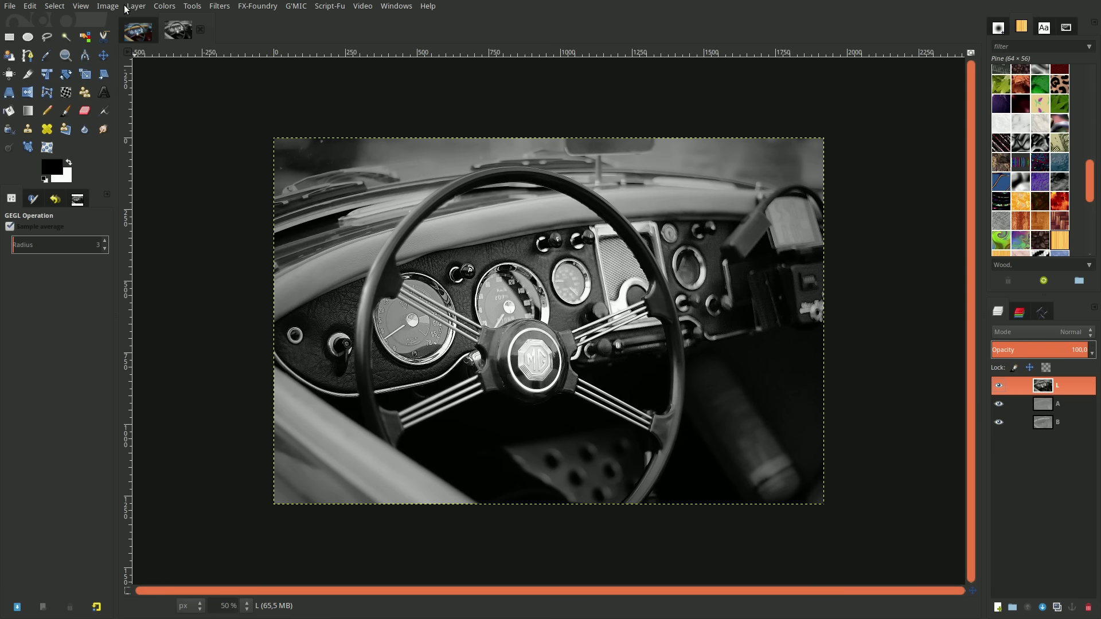
- Recompose the LAB layers into the colour photo and close the LAB image, discarding changes
click(165, 8)
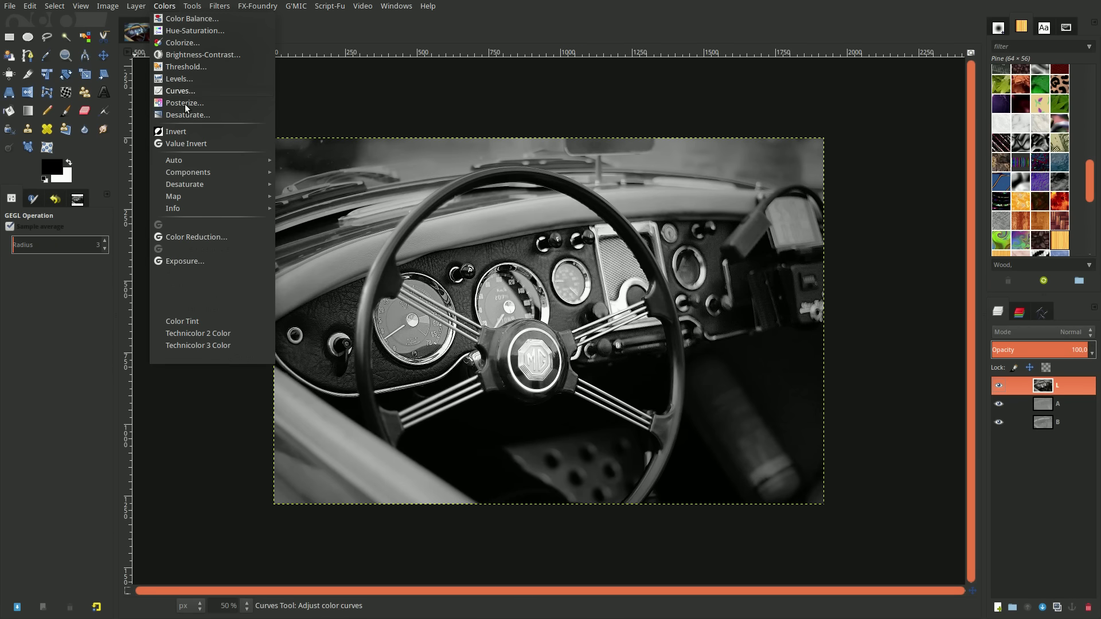
mouse_move(188, 172)
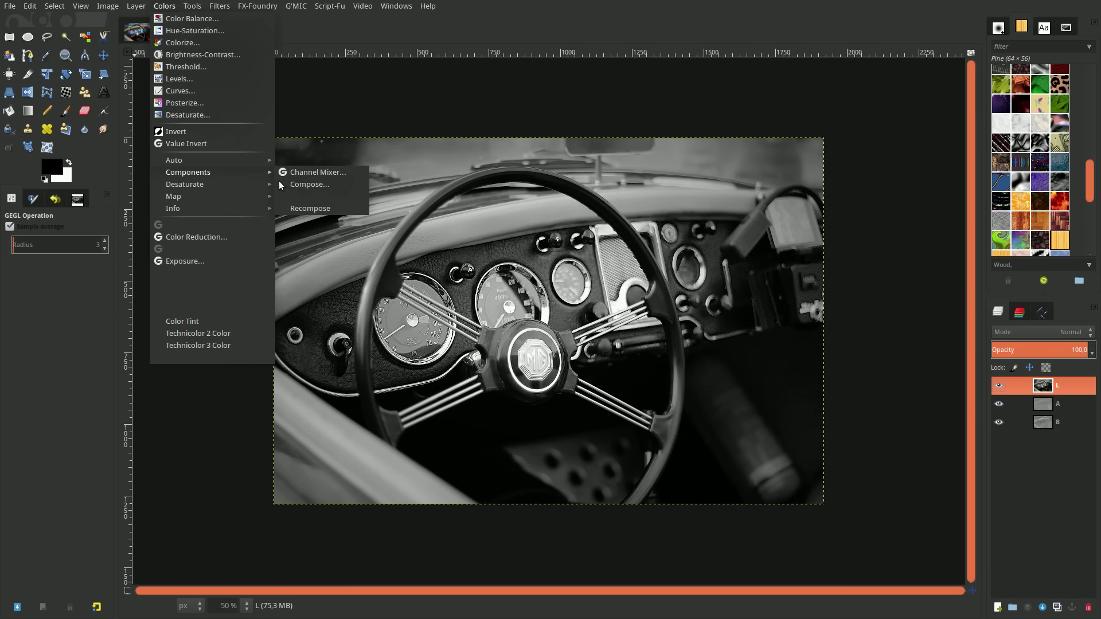
click(315, 207)
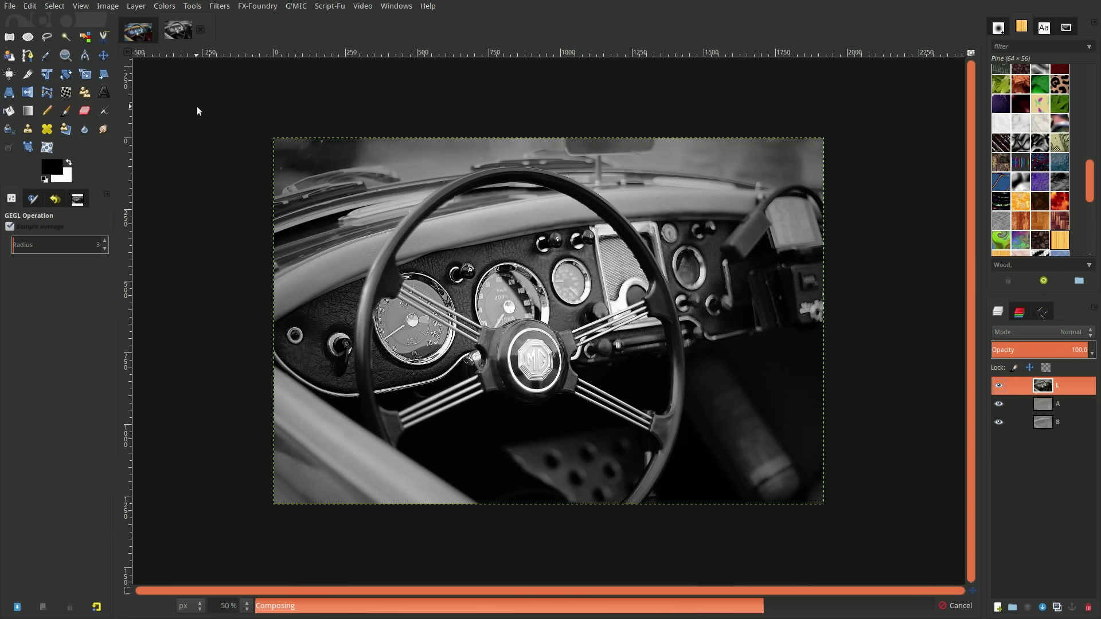
click(200, 29)
click(510, 359)
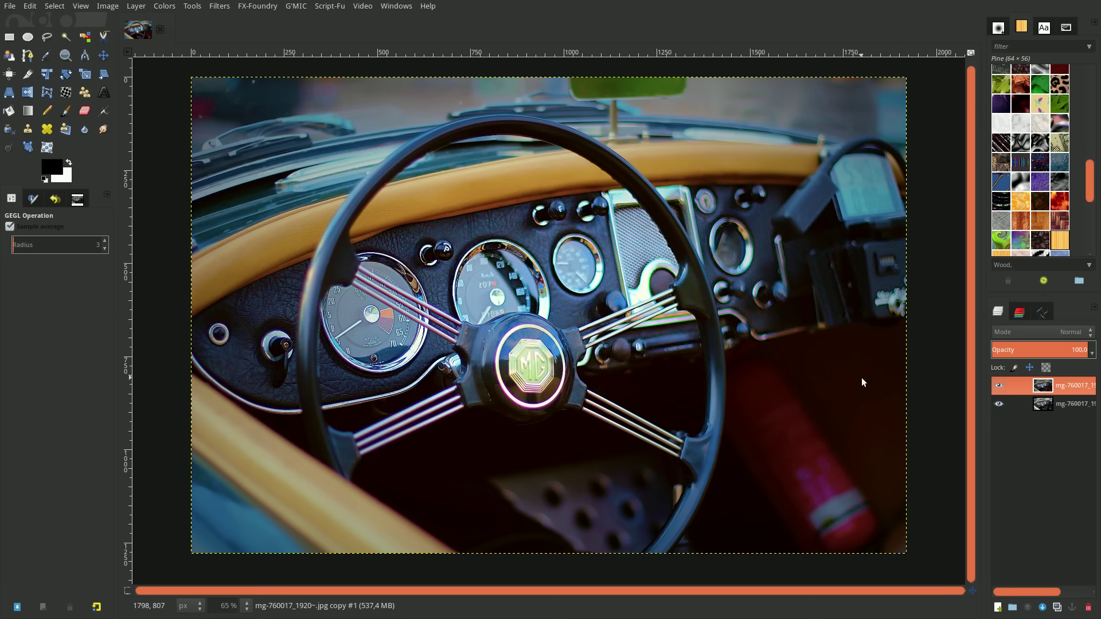
click(998, 387)
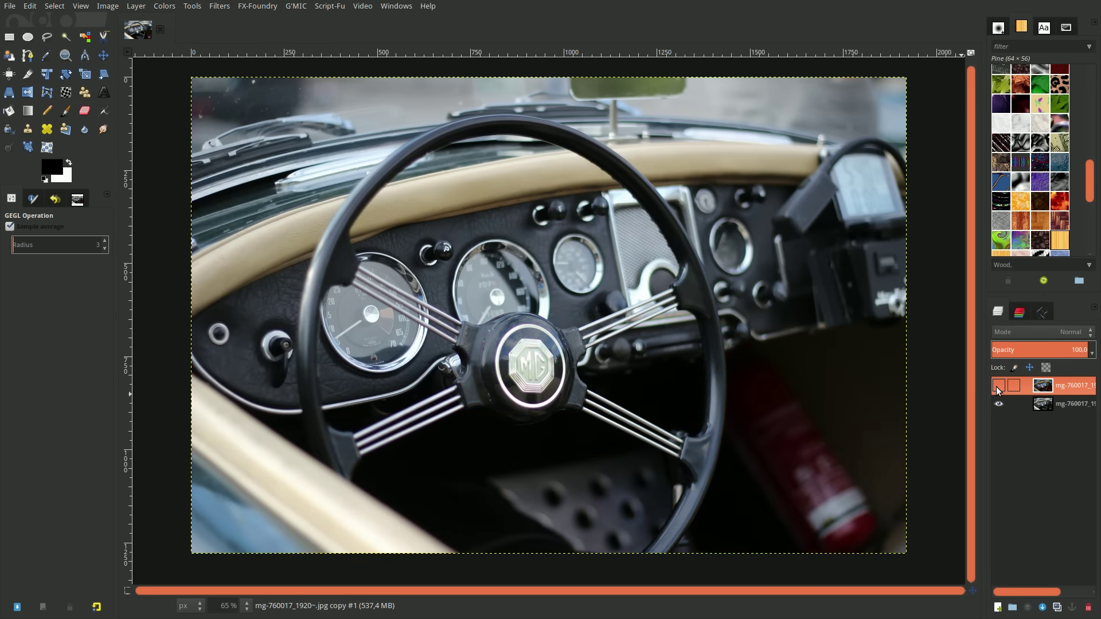
click(998, 387)
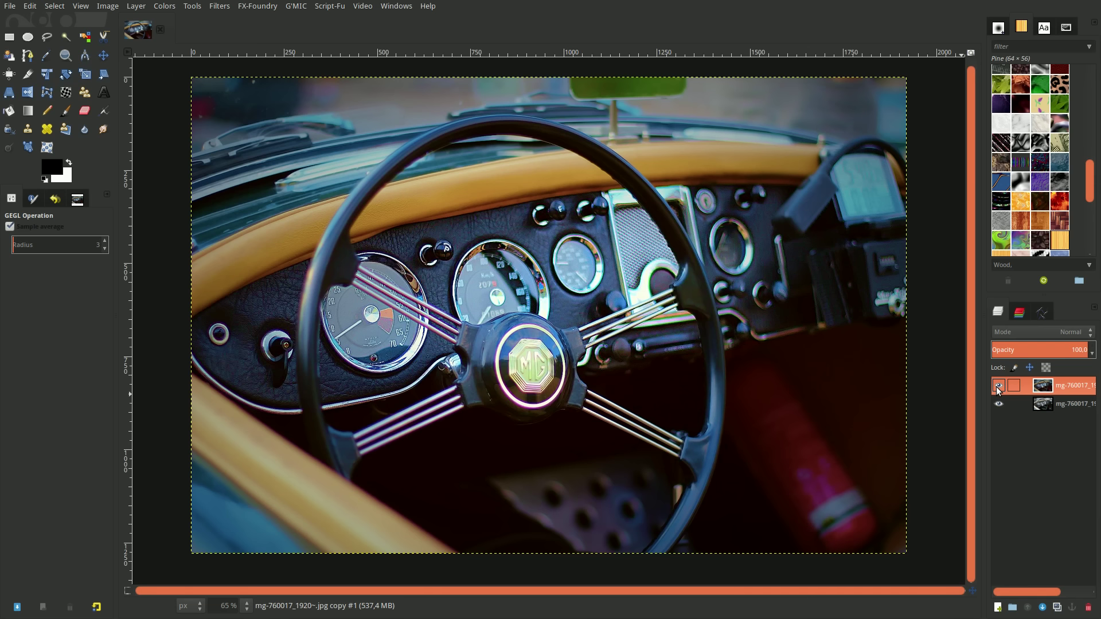
click(999, 386)
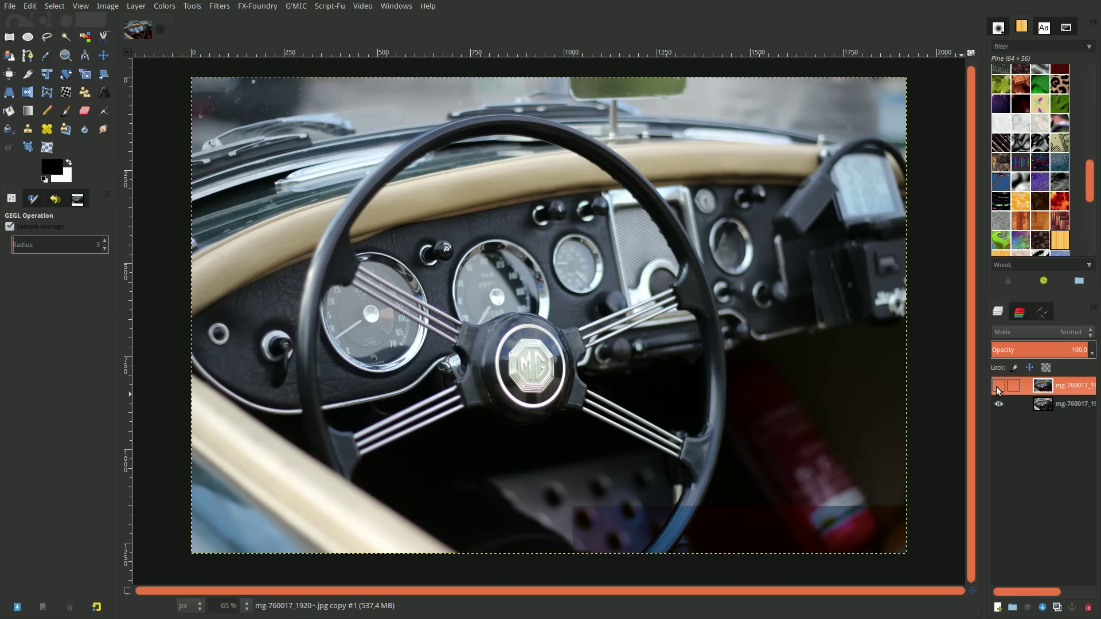
click(999, 386)
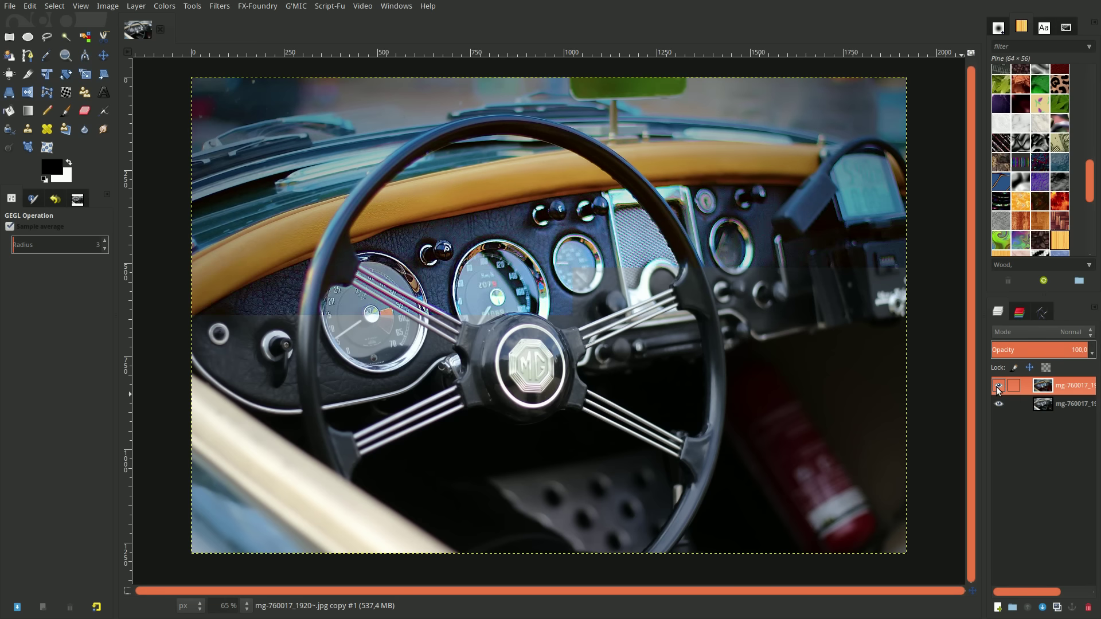